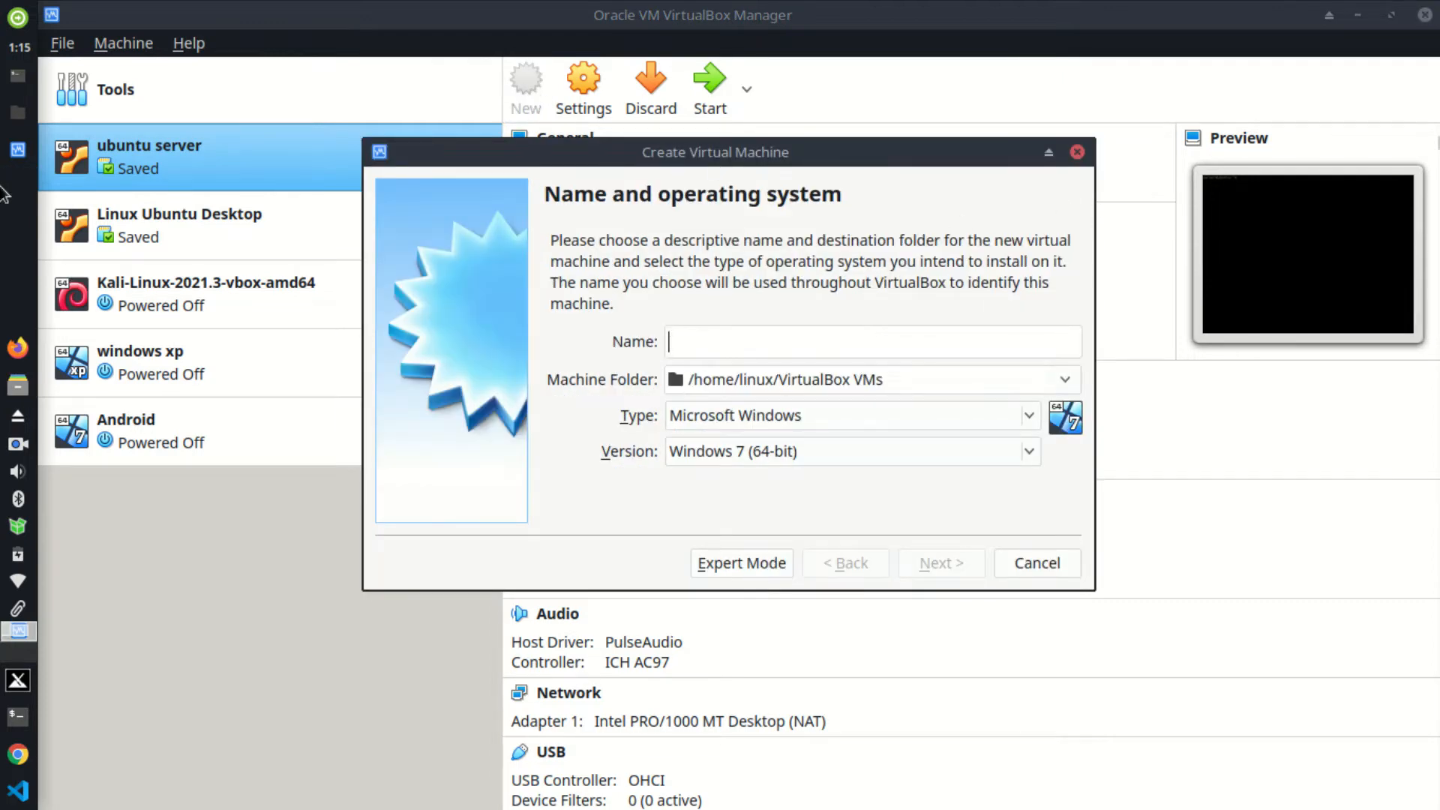
Step: Switch from VirtualBox to the file manager's file-iso folder of ISO images
left_click(18, 113)
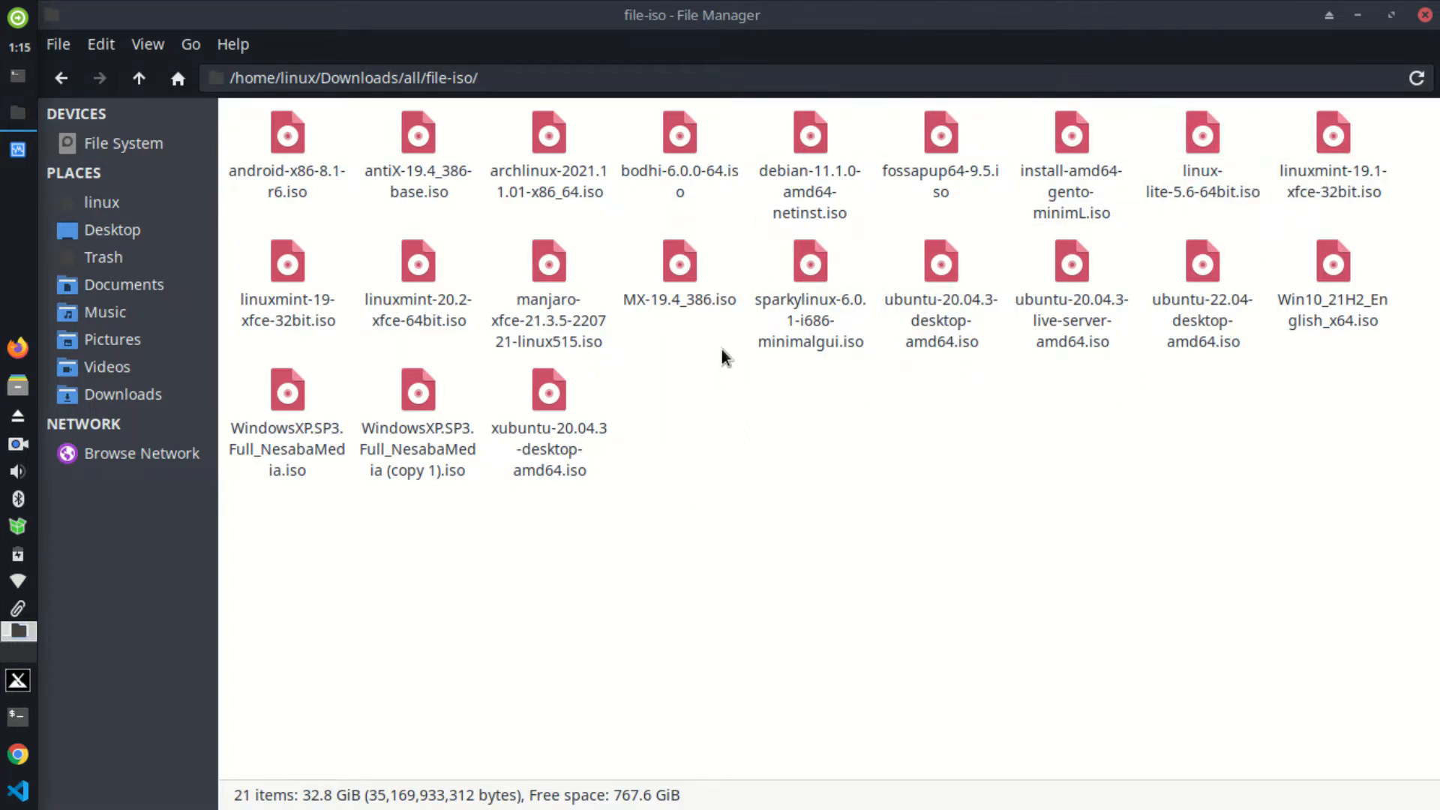
Step: Check the sizes of the Gentoo, fossapup64-9.5 and sparkylinux-6.0.1 ISOs, then return to VirtualBox
left_click(1097, 196)
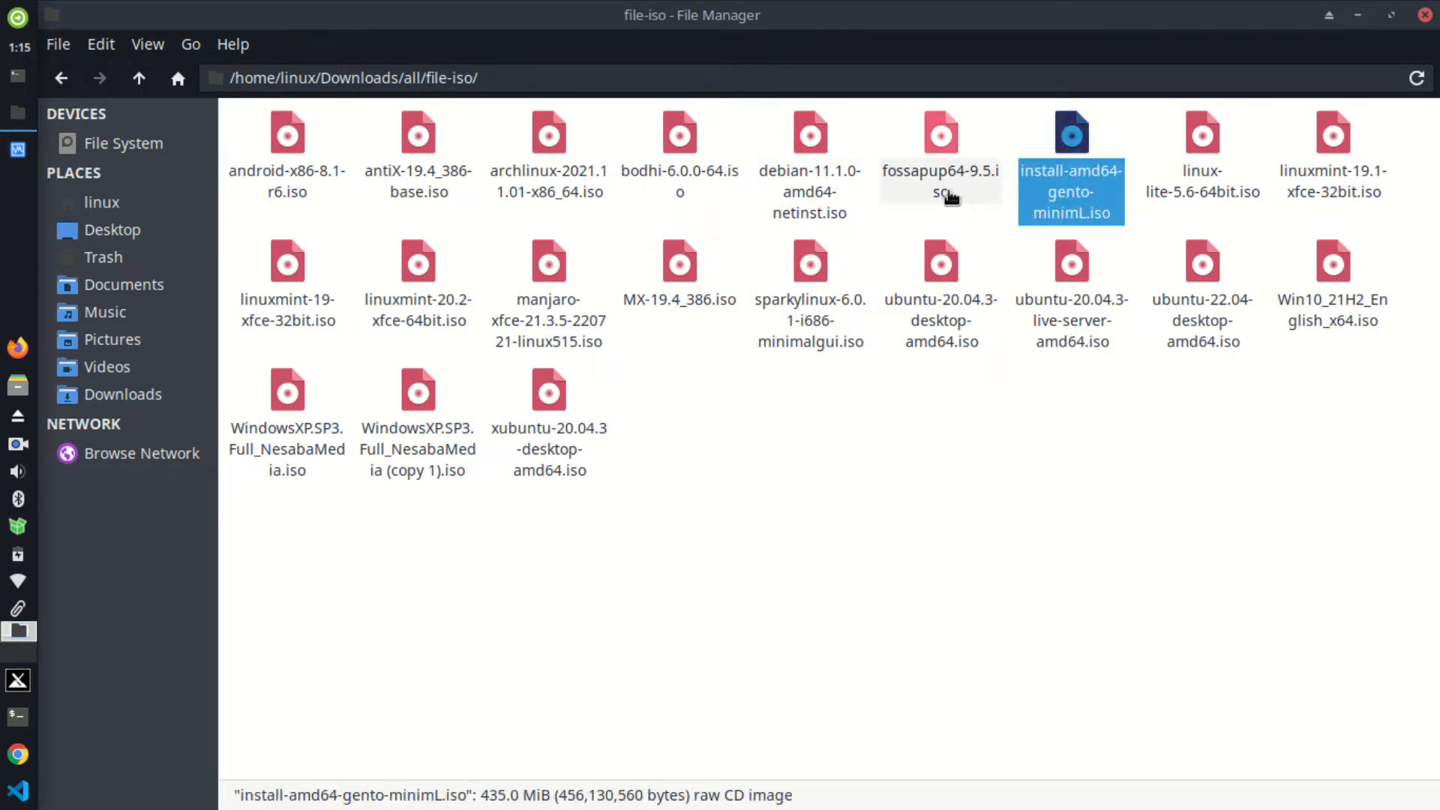
left_click(807, 488)
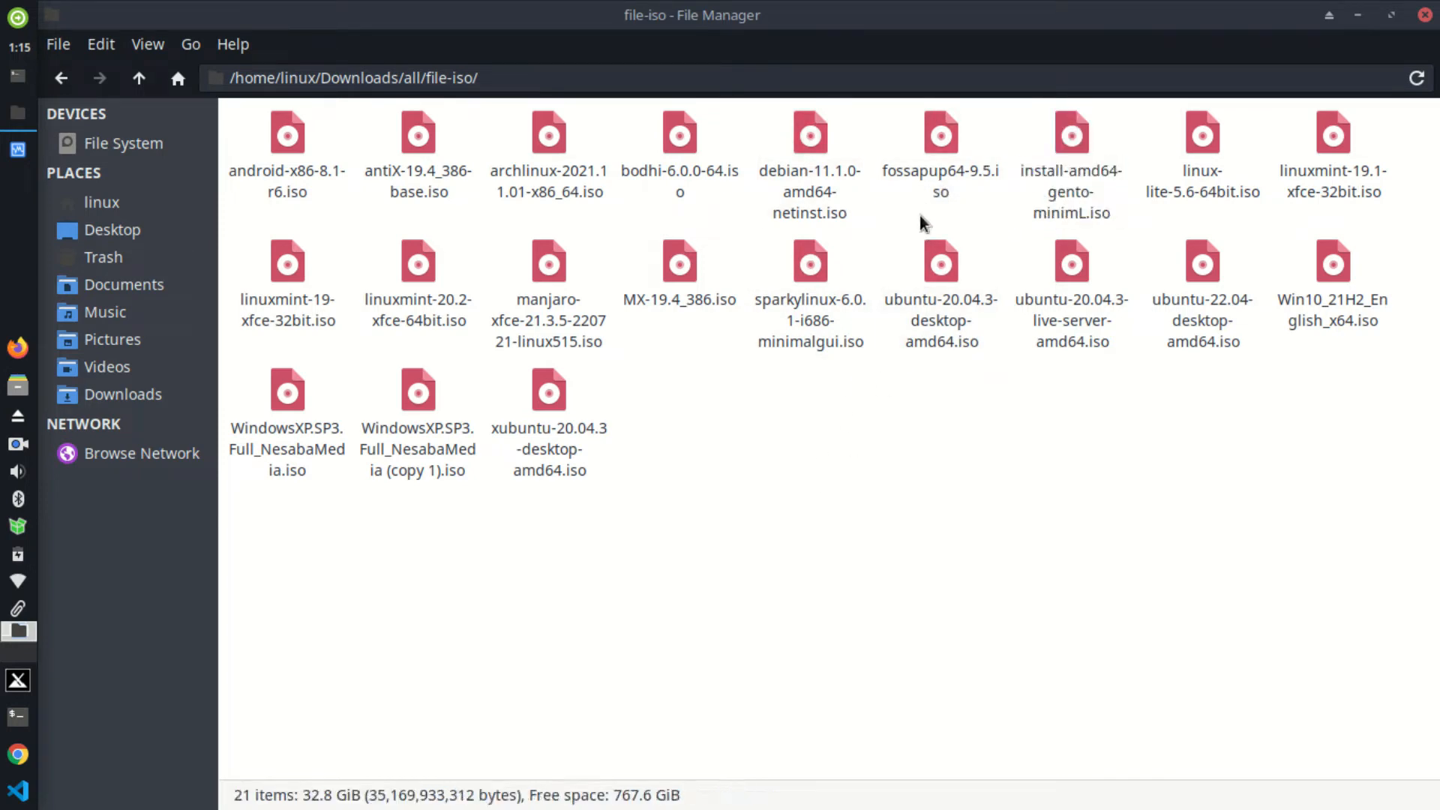
left_click(925, 188)
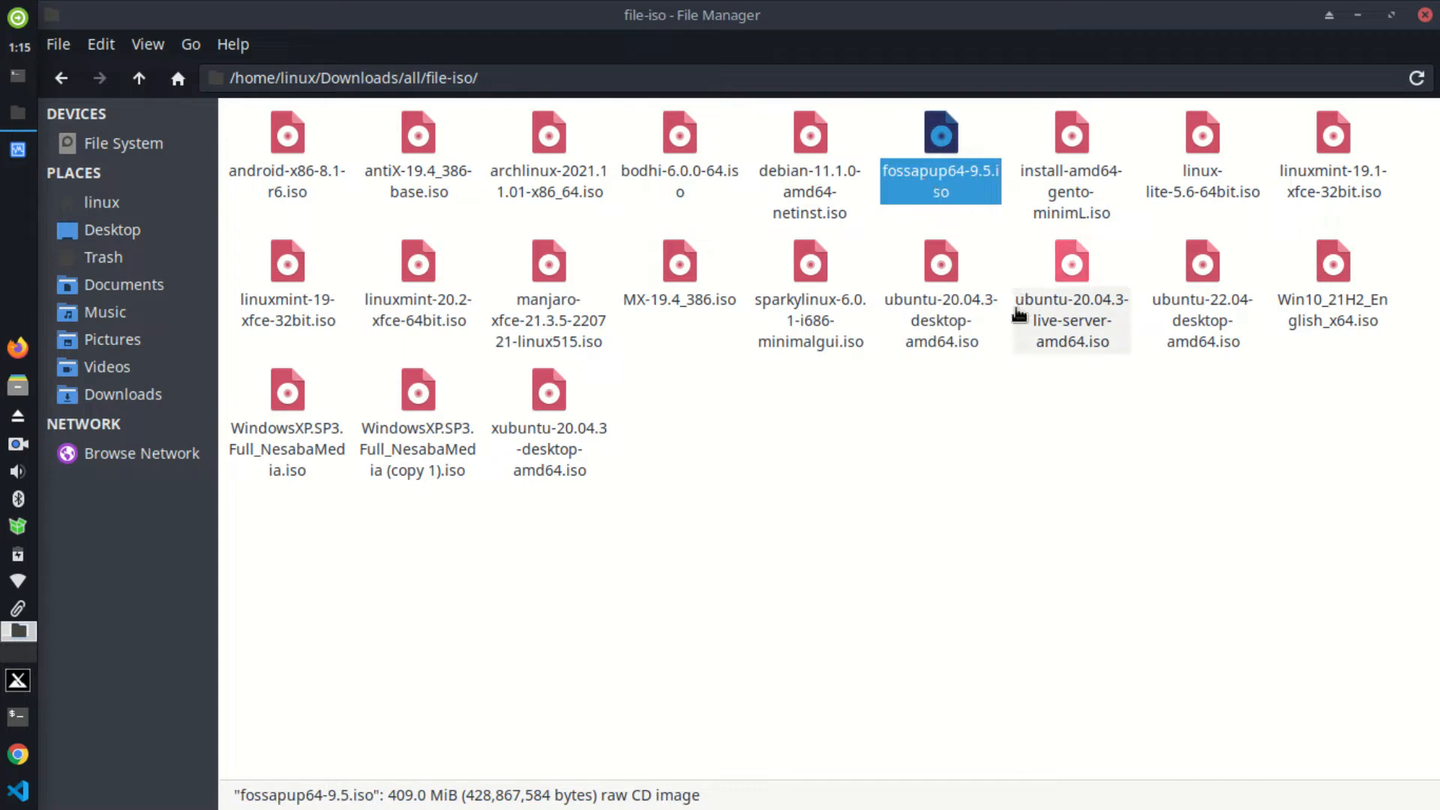
left_click(907, 485)
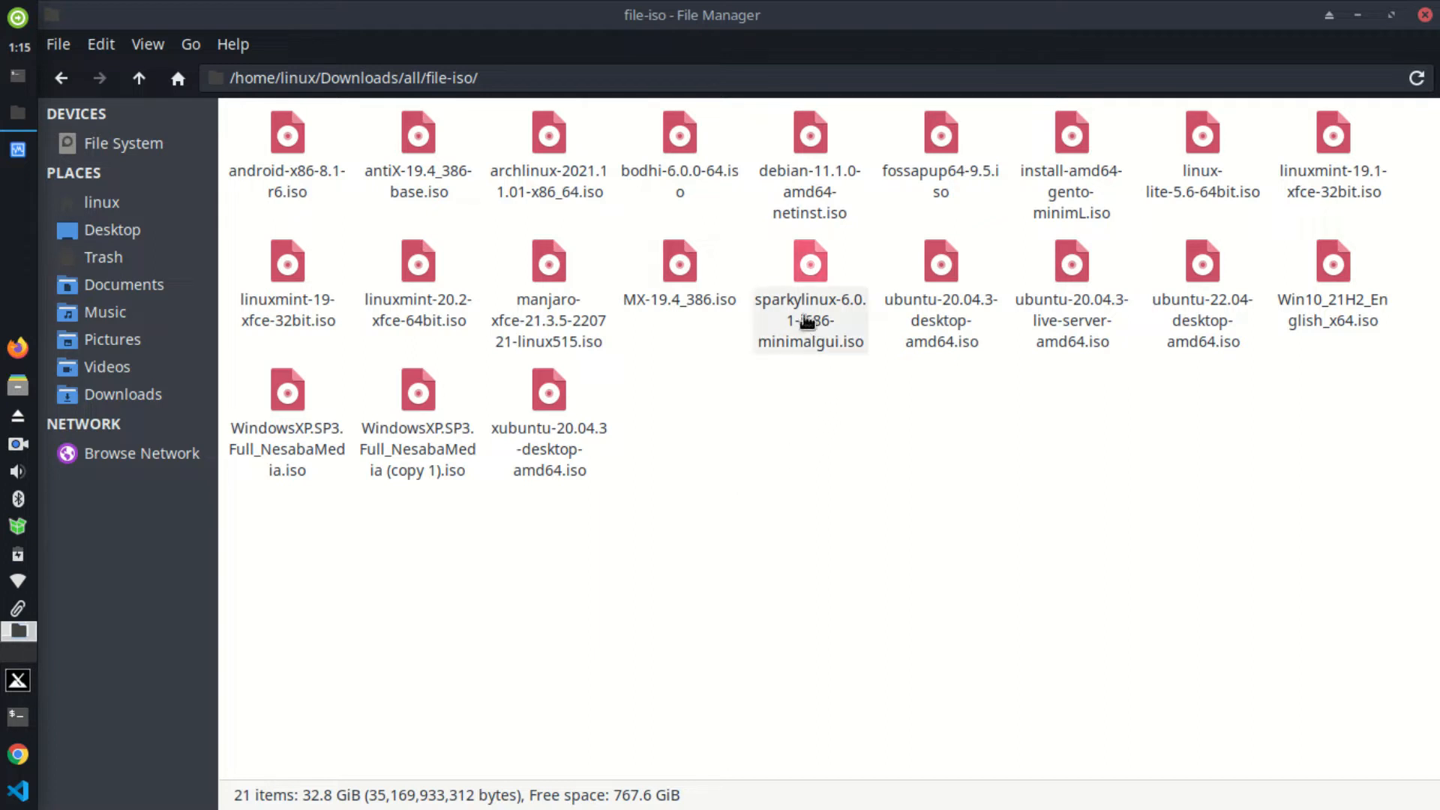
left_click(773, 336)
left_click(767, 372)
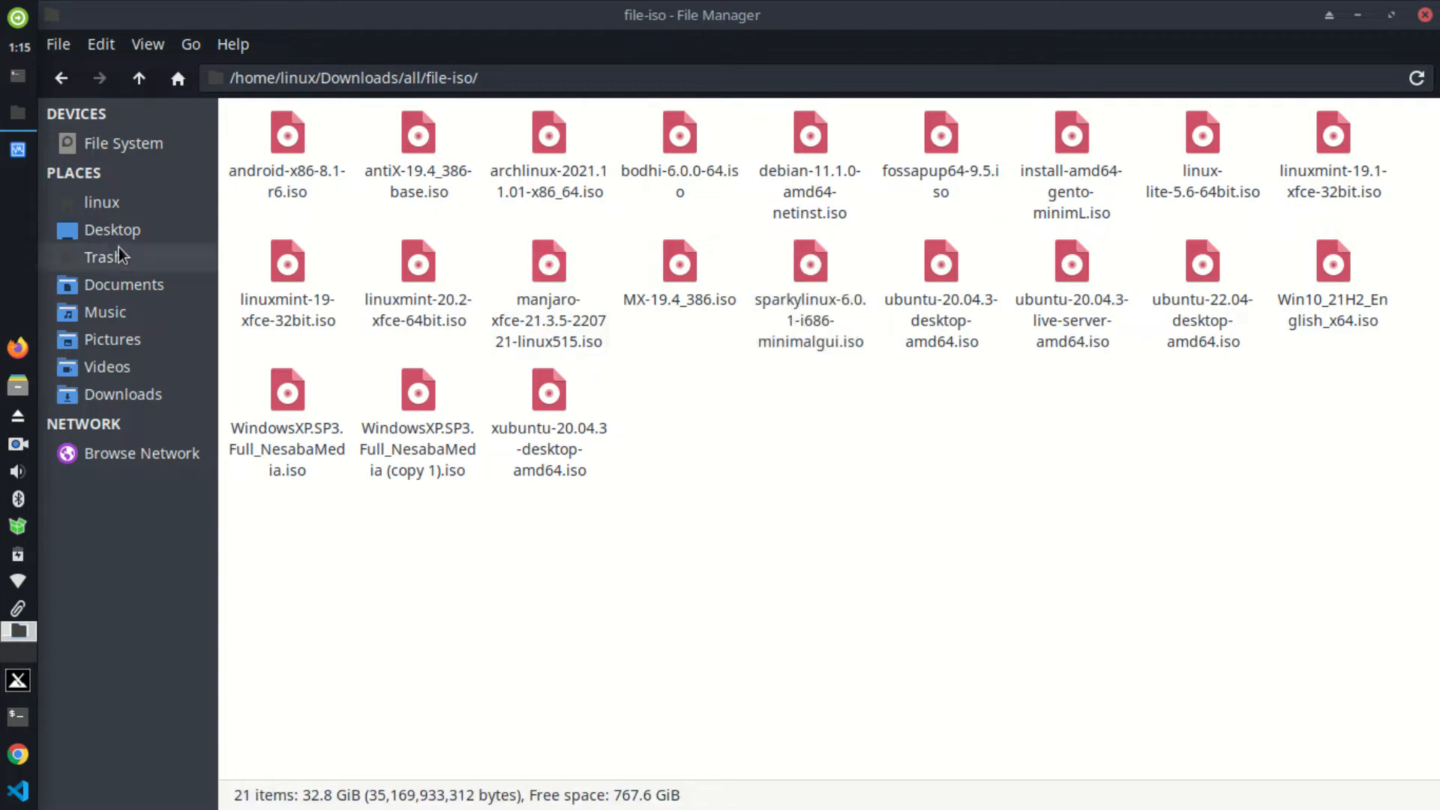
left_click(18, 149)
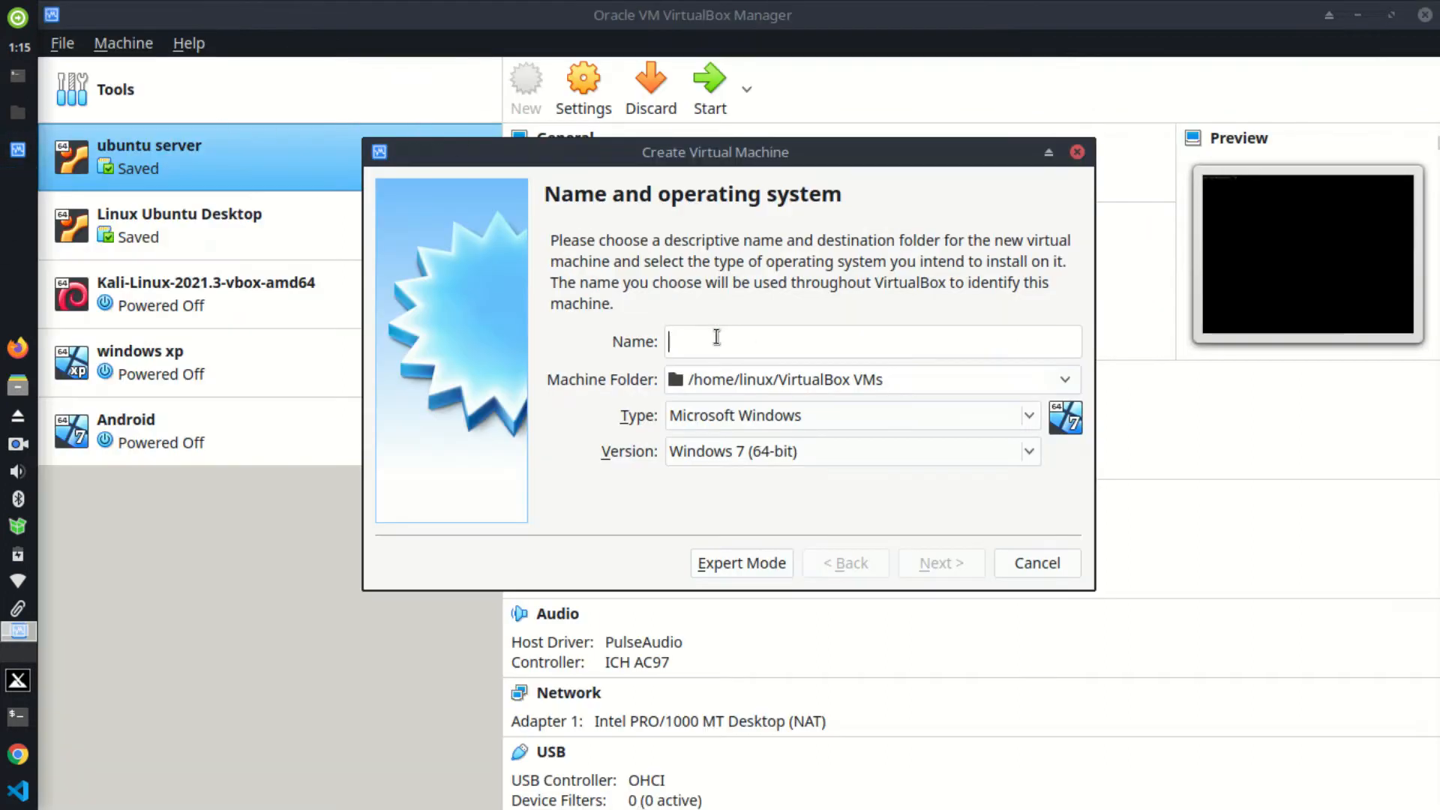
Step: Close the Create Virtual Machine dialog without adding a machine
left_click(1076, 153)
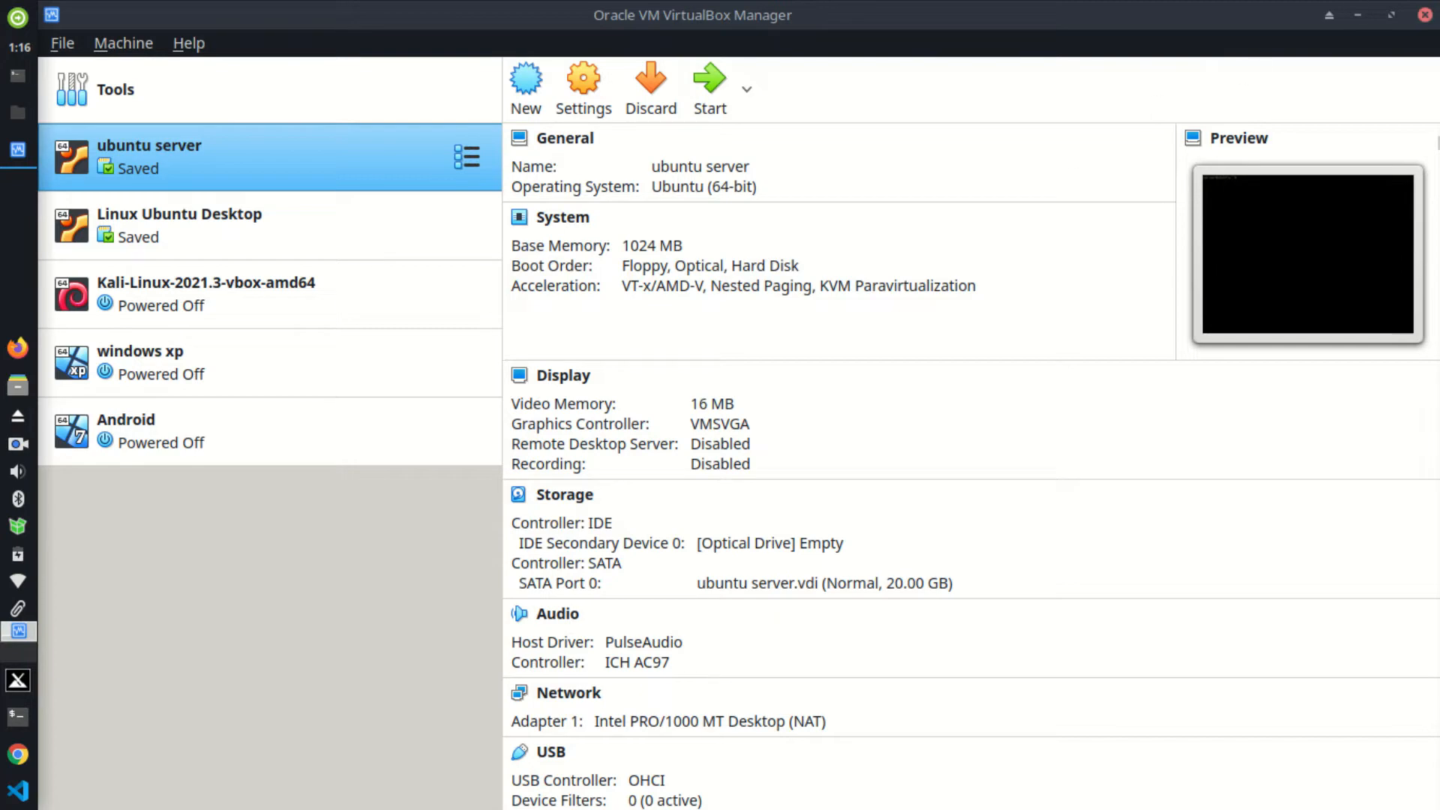
Step: Minimize the VirtualBox Manager, file manager and terminal windows to show the bare desktop
left_click(1355, 25)
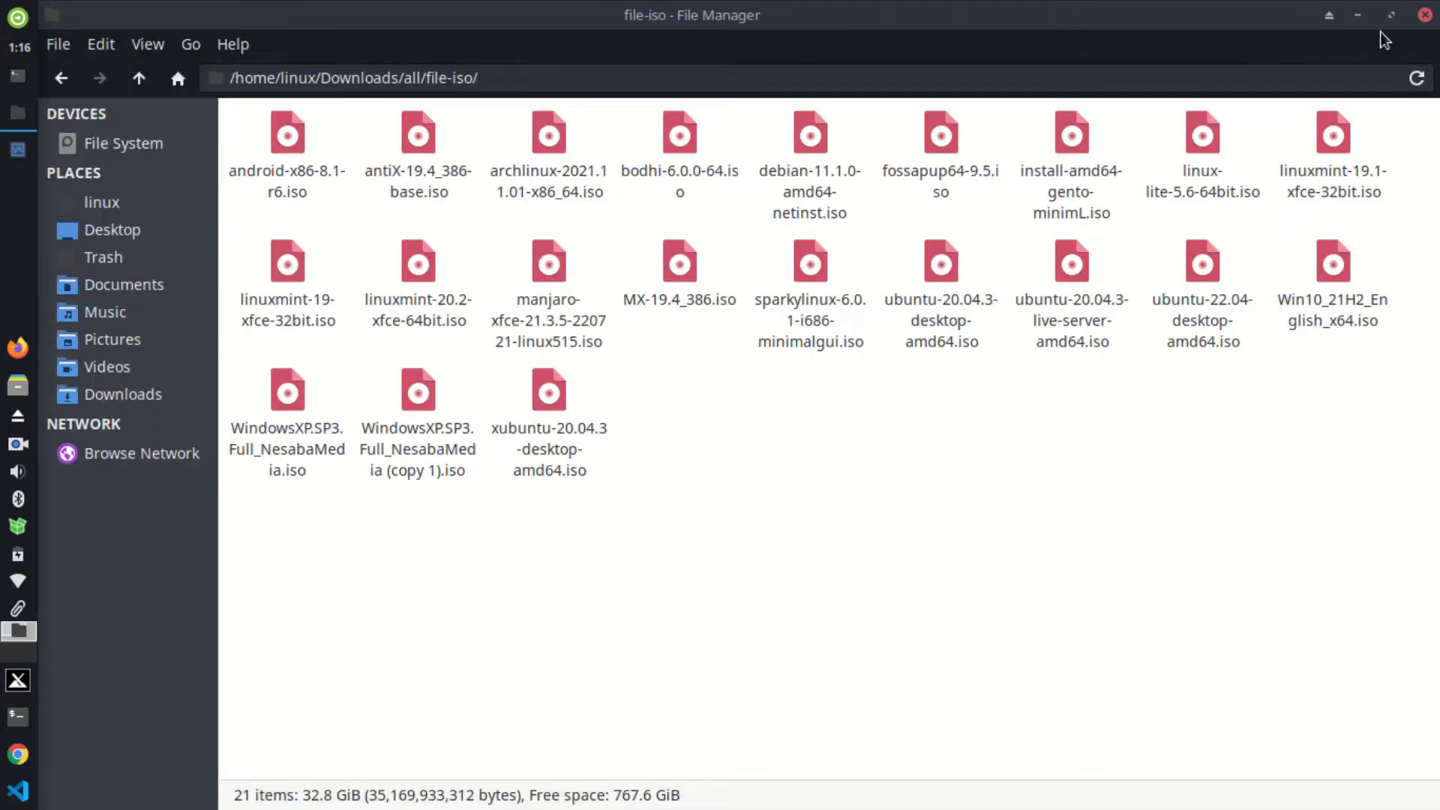
left_click(1357, 16)
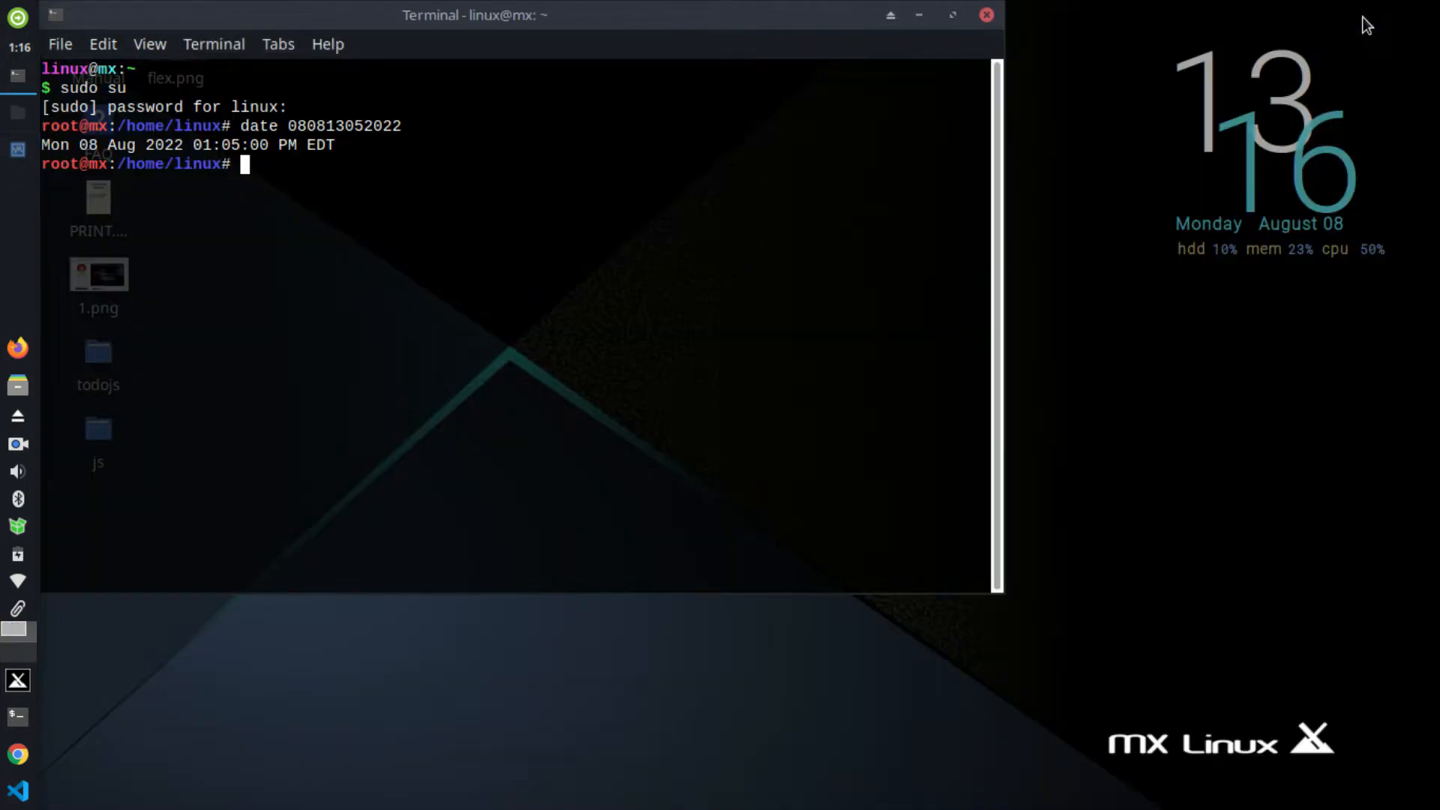
left_click(929, 23)
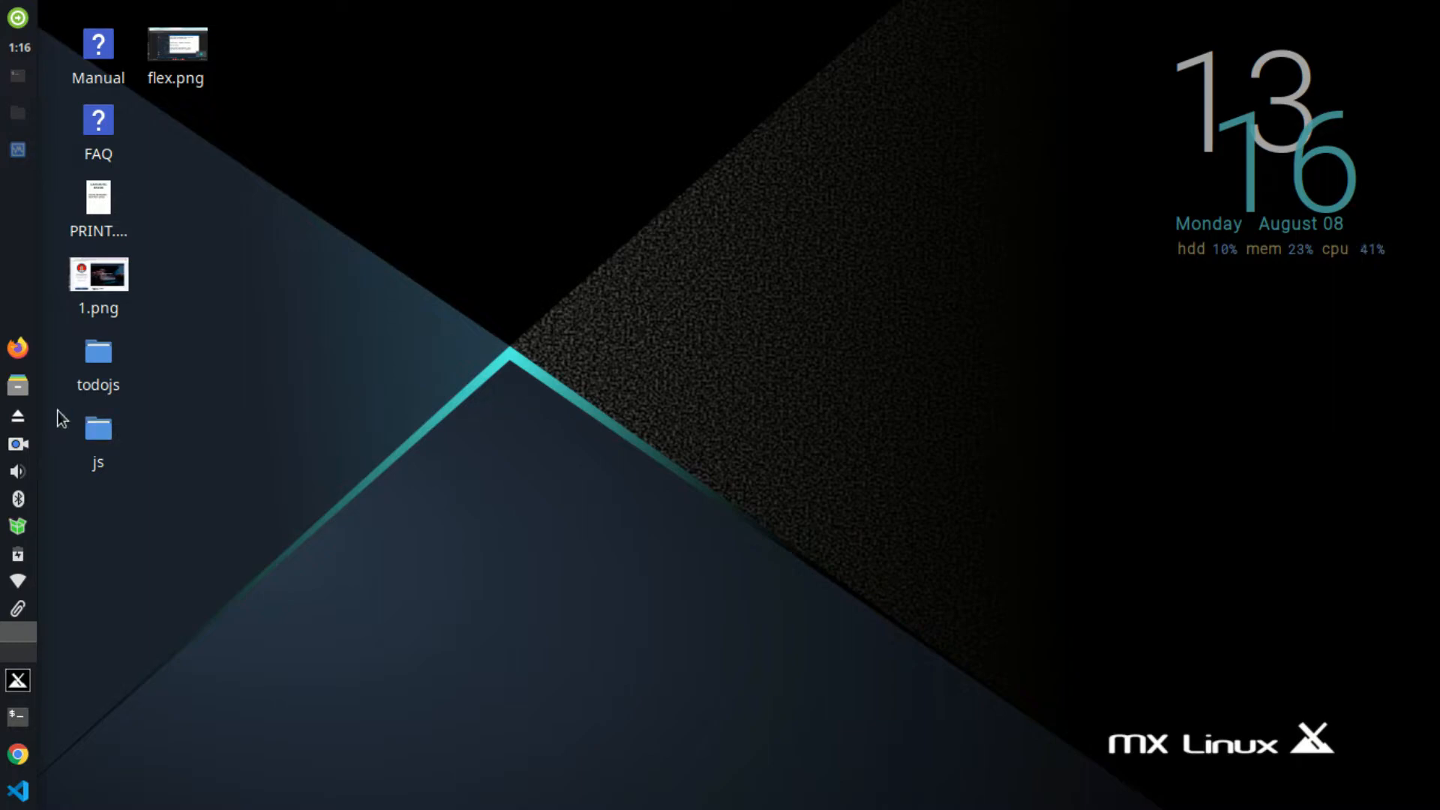
Step: Restore VirtualBox Manager from the taskbar, showing the ubuntu server machine's details
left_click(15, 152)
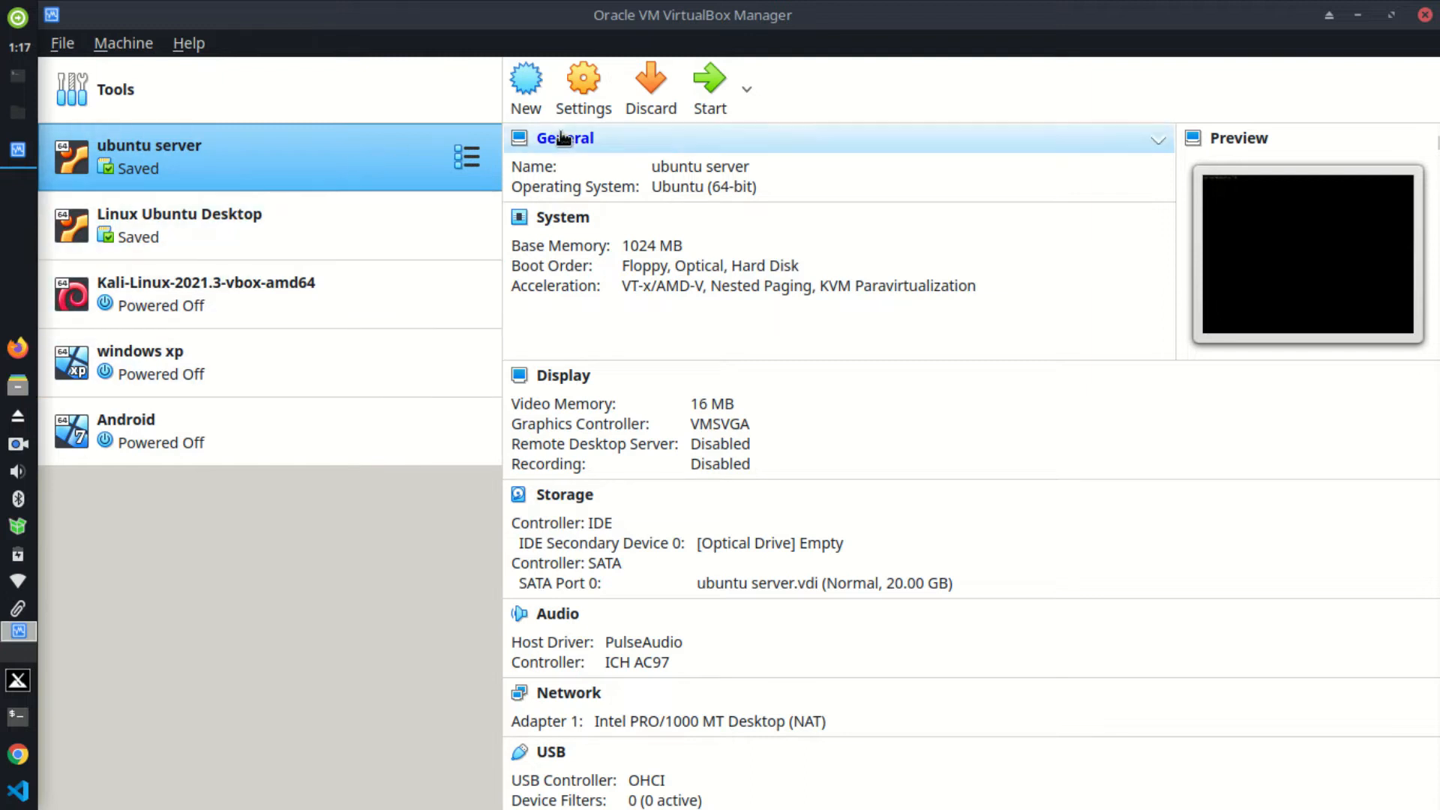
Step: Start a new virtual machine named 'sparky linux'
left_click(525, 100)
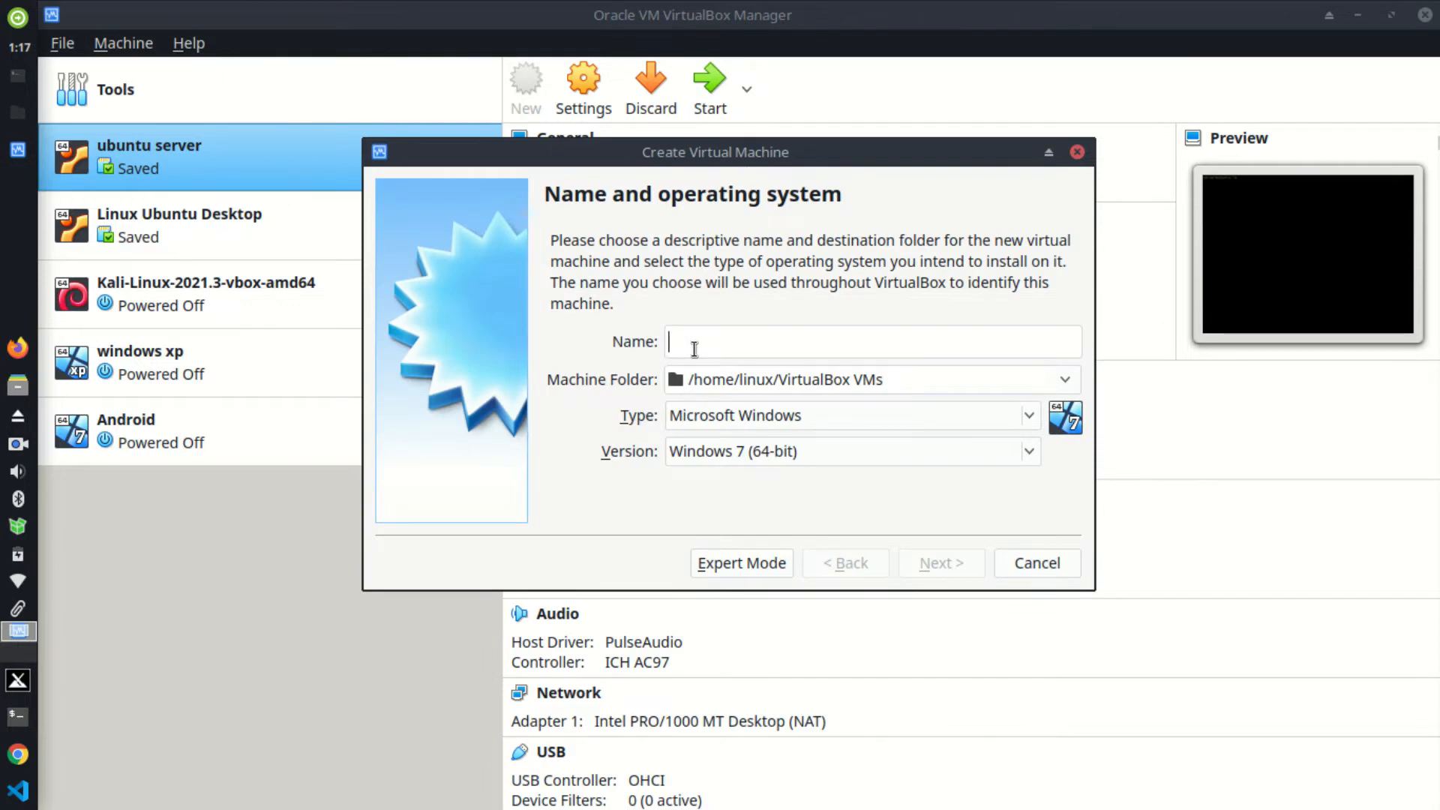
type("sparky linux")
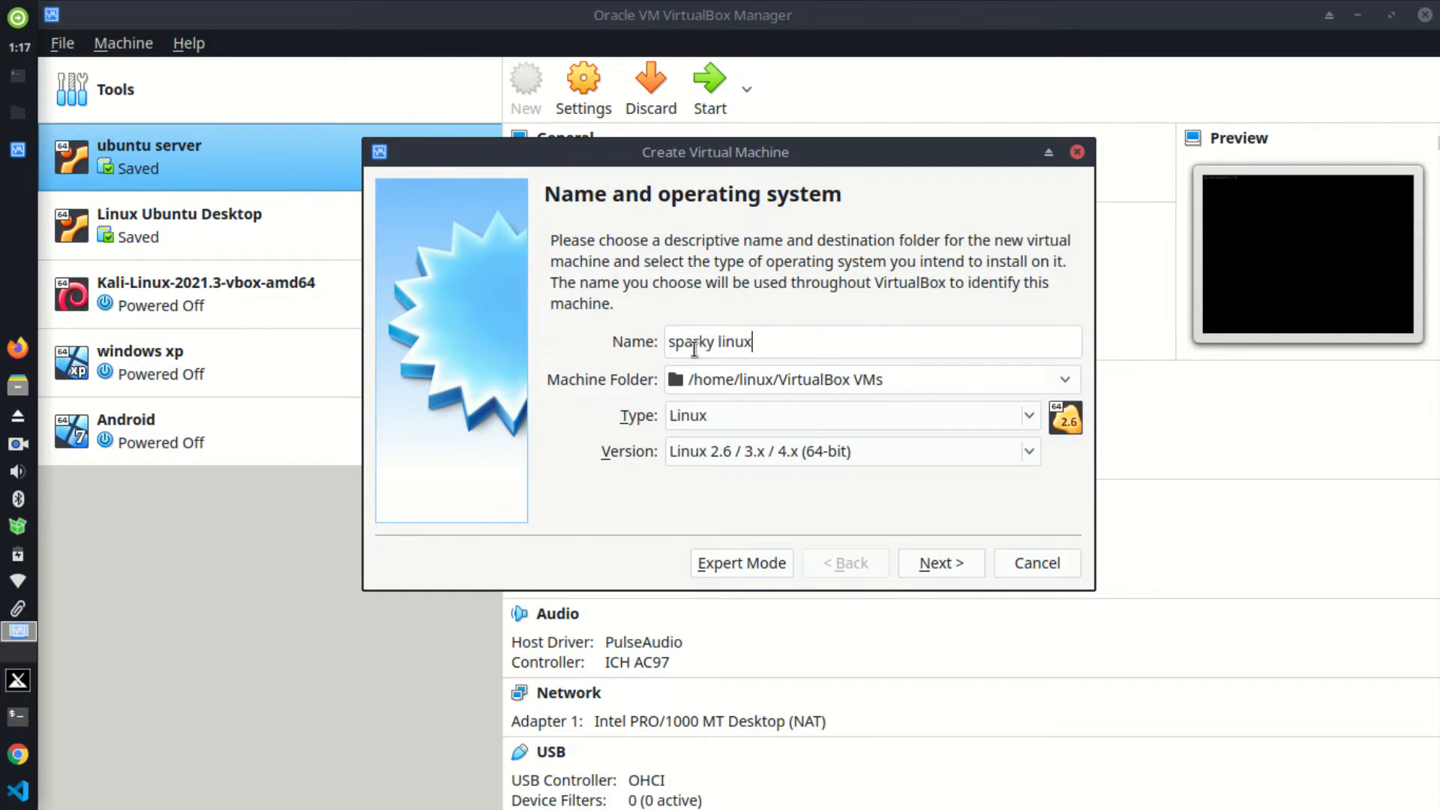
left_click(940, 564)
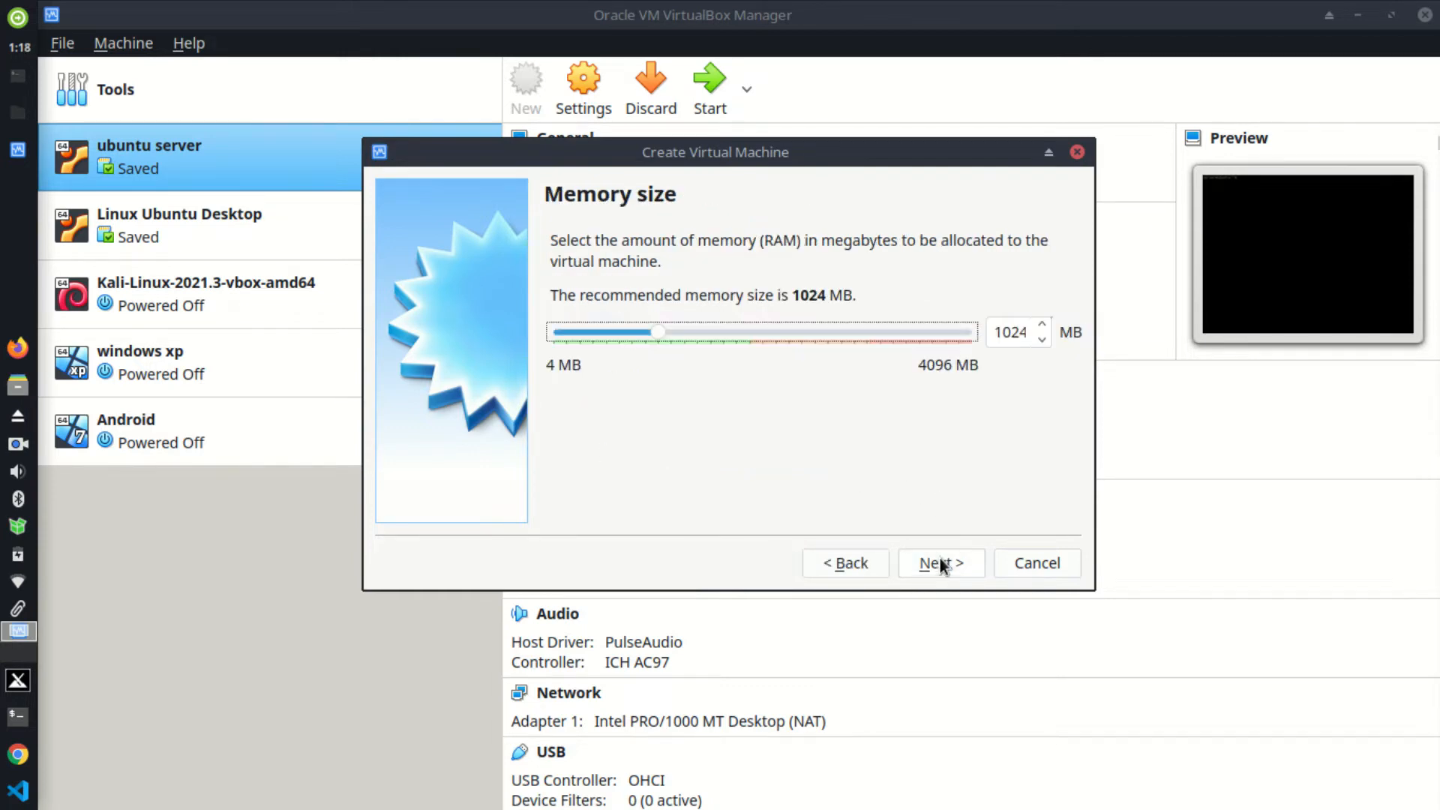
Step: Raise its memory to 2048 MB and choose to create a new virtual hard disk
left_click(825, 334)
left_click(839, 332)
left_click(839, 332)
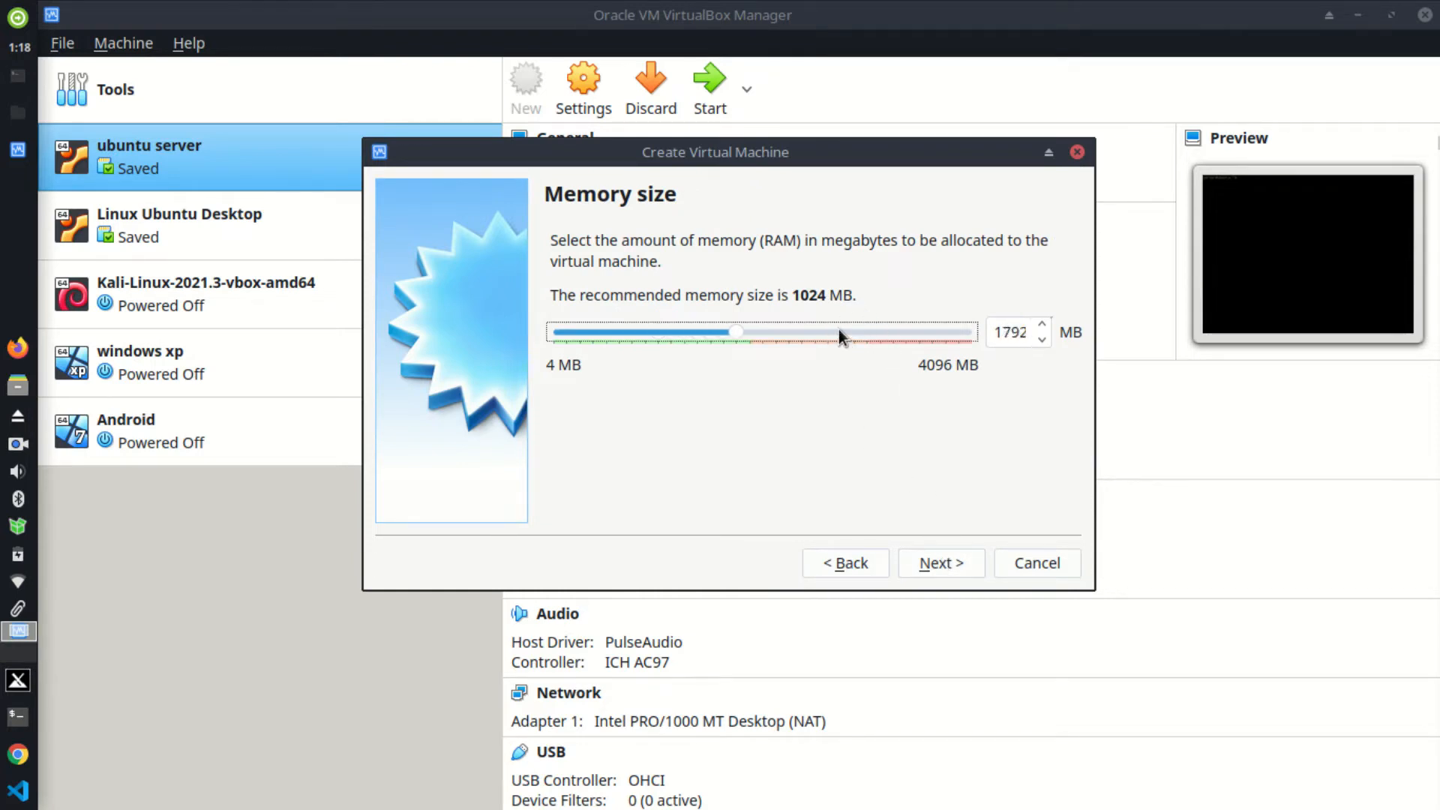
left_click(838, 332)
left_click(839, 331)
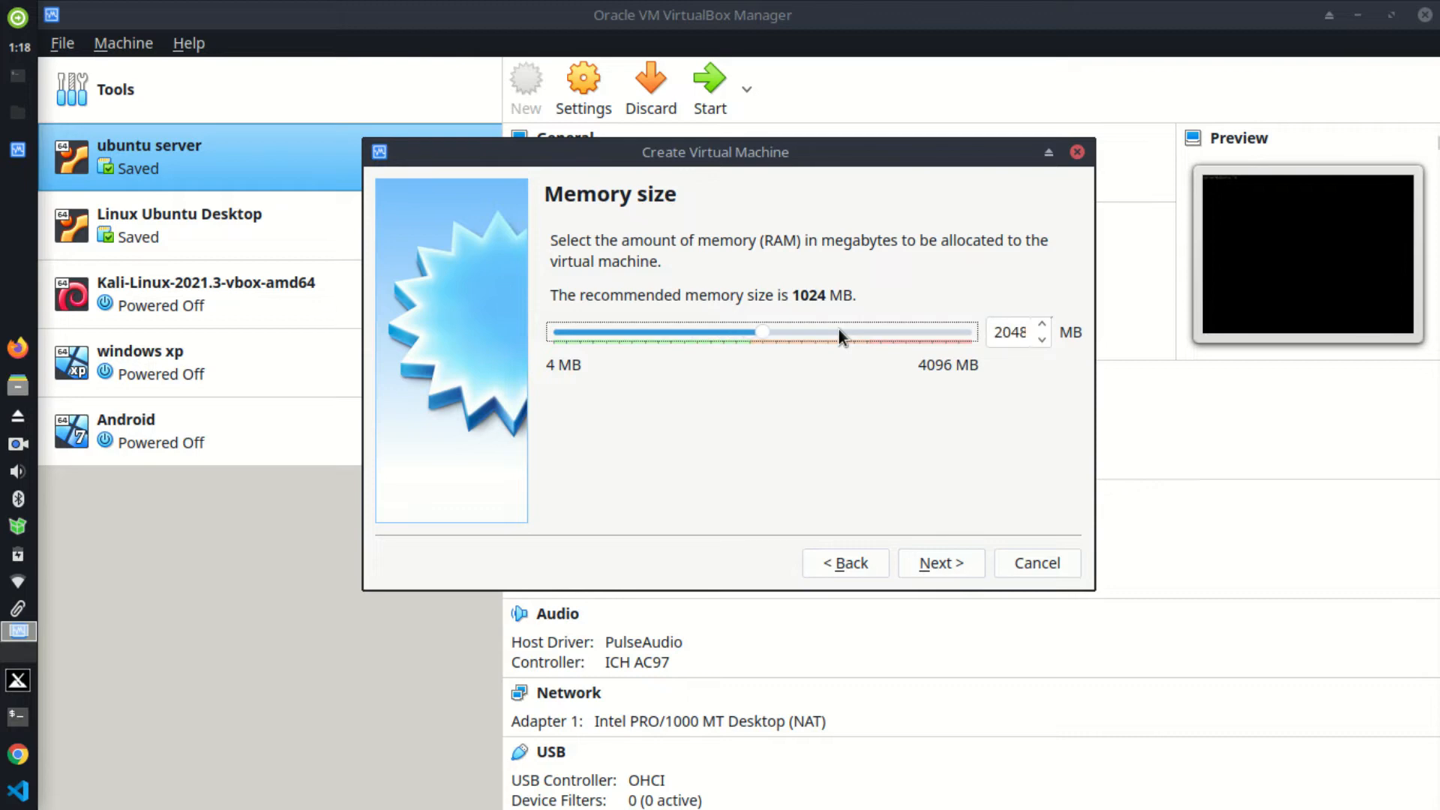
left_click(936, 562)
left_click(935, 563)
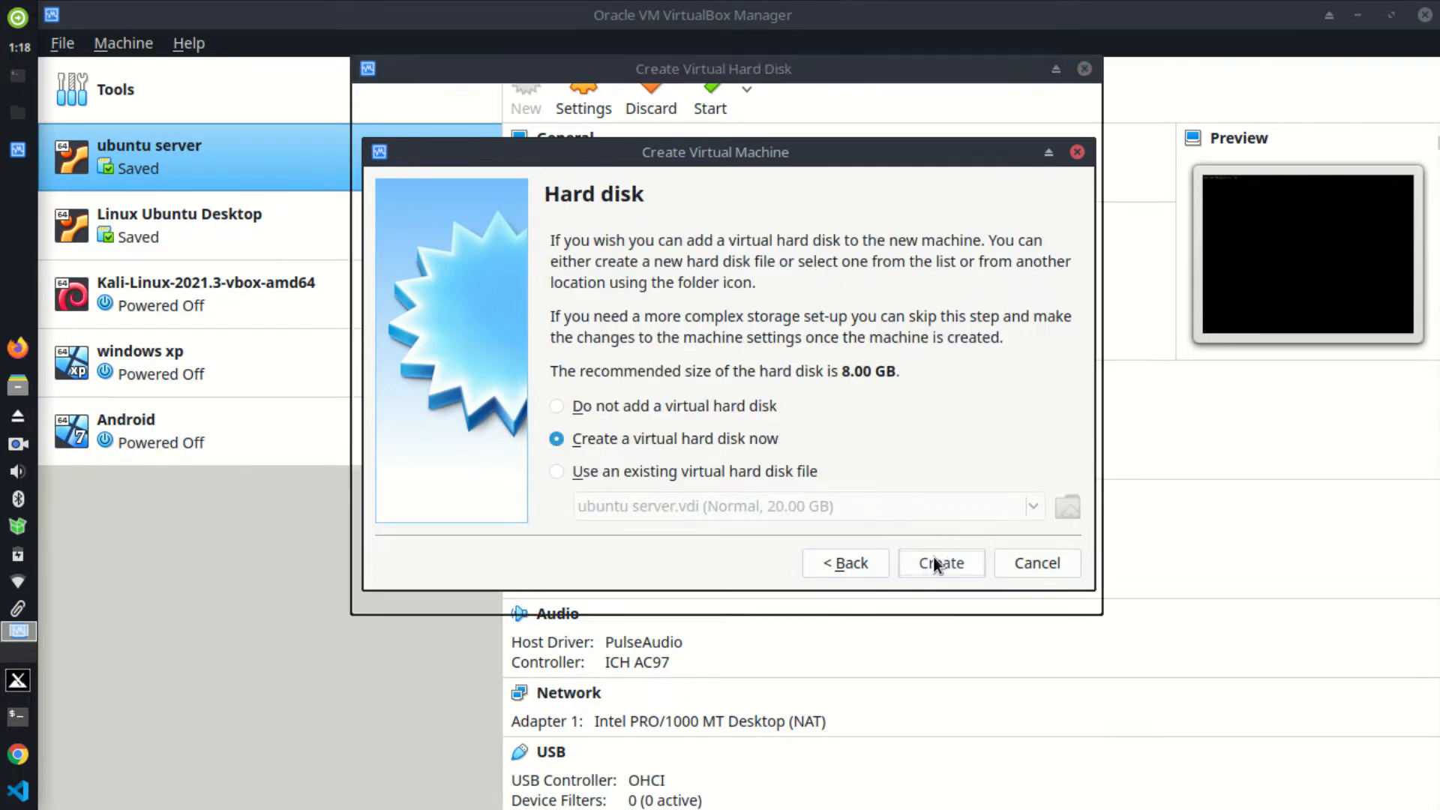
Step: Create a dynamically allocated 8.00 GB sparky linux.vdi disk with the default file type
left_click(942, 587)
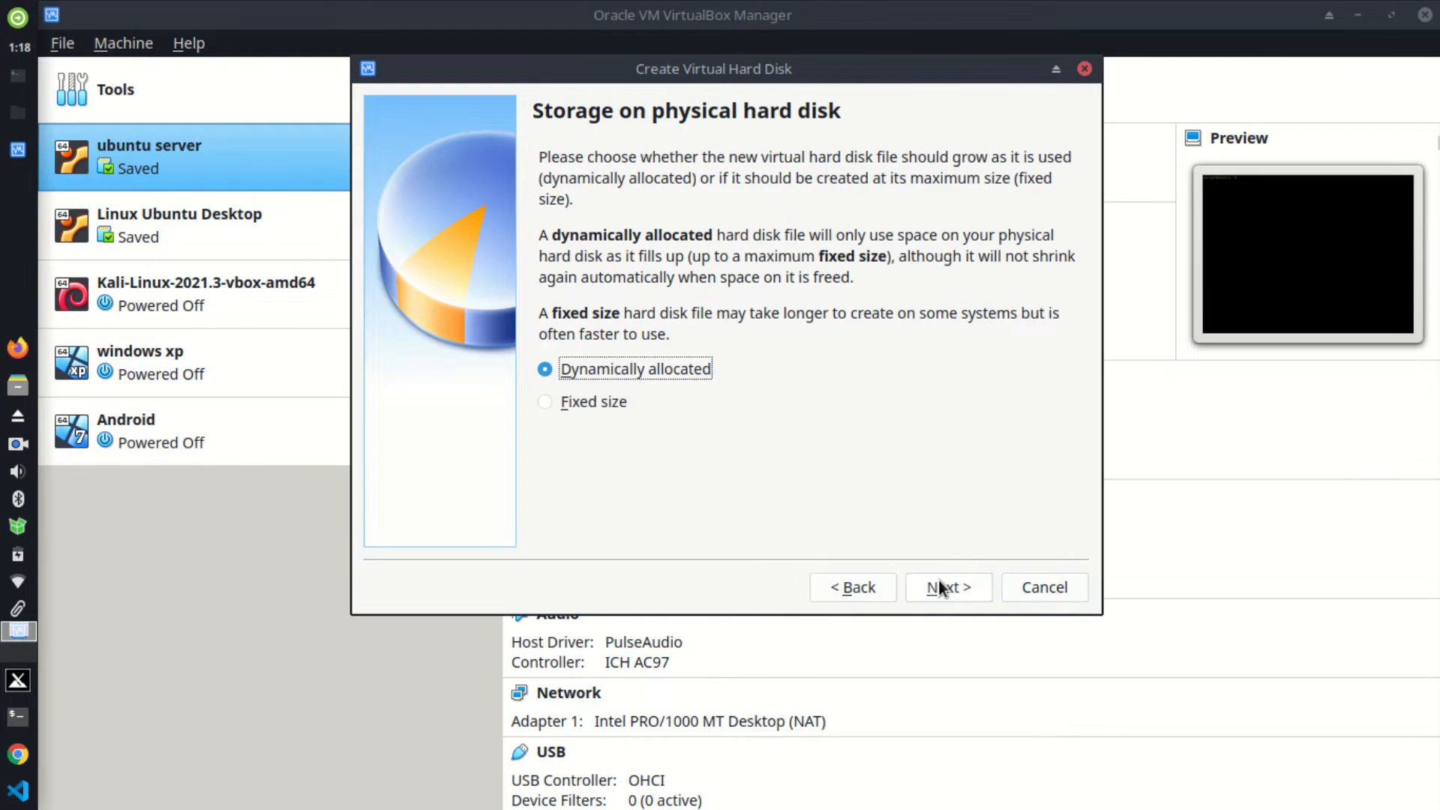
left_click(941, 587)
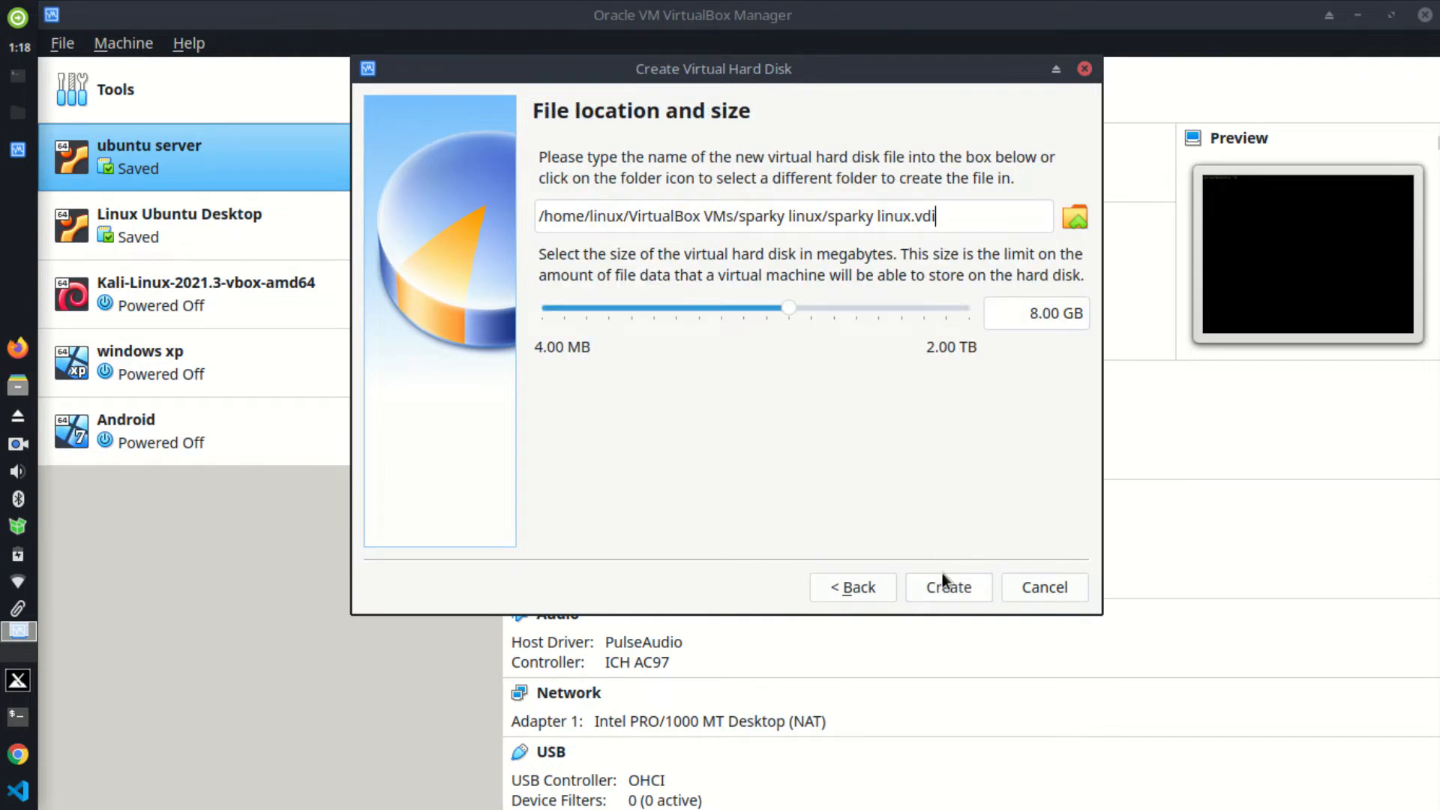
left_click(930, 593)
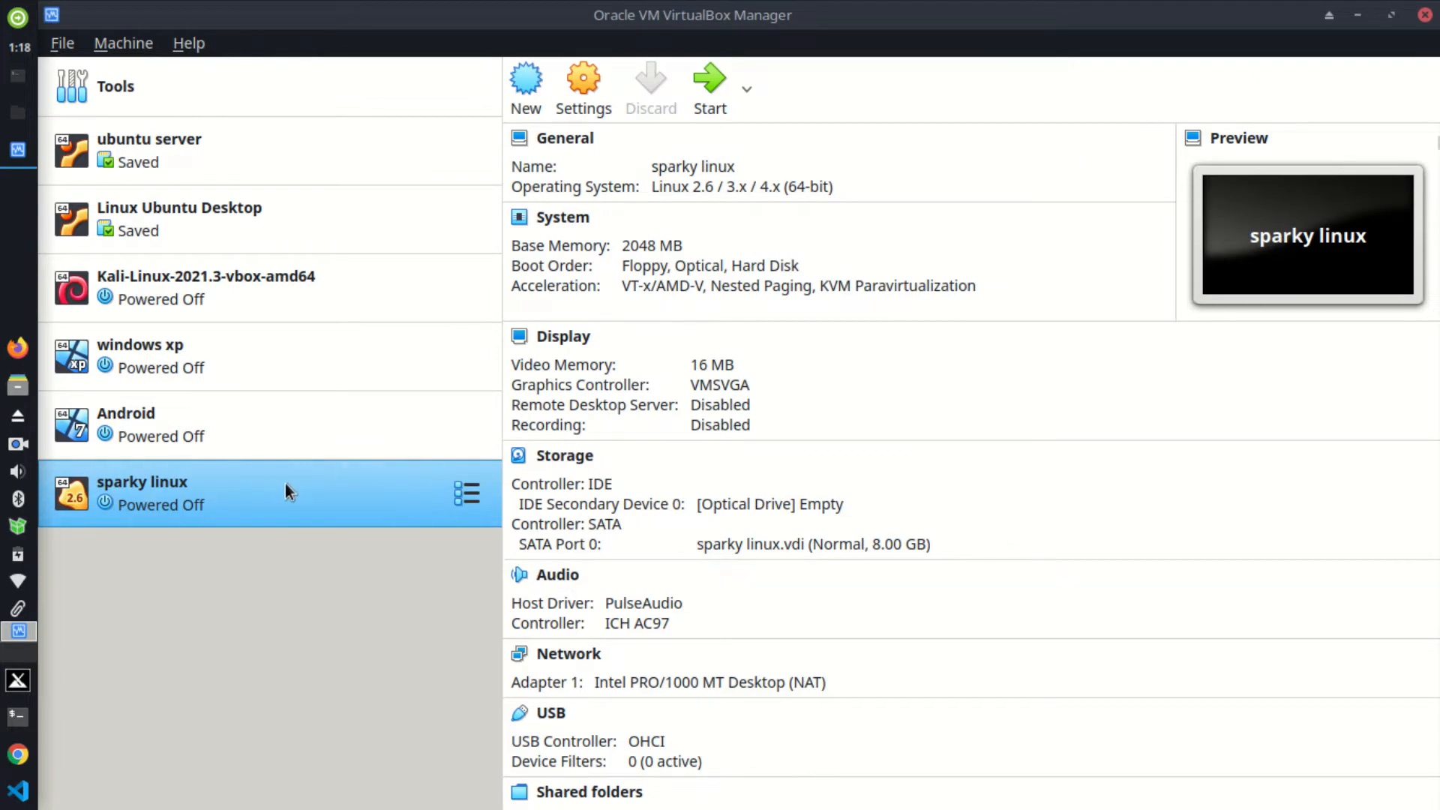
Step: Look at the sparky linux settings, close them unchanged, and start the machine
left_click(573, 75)
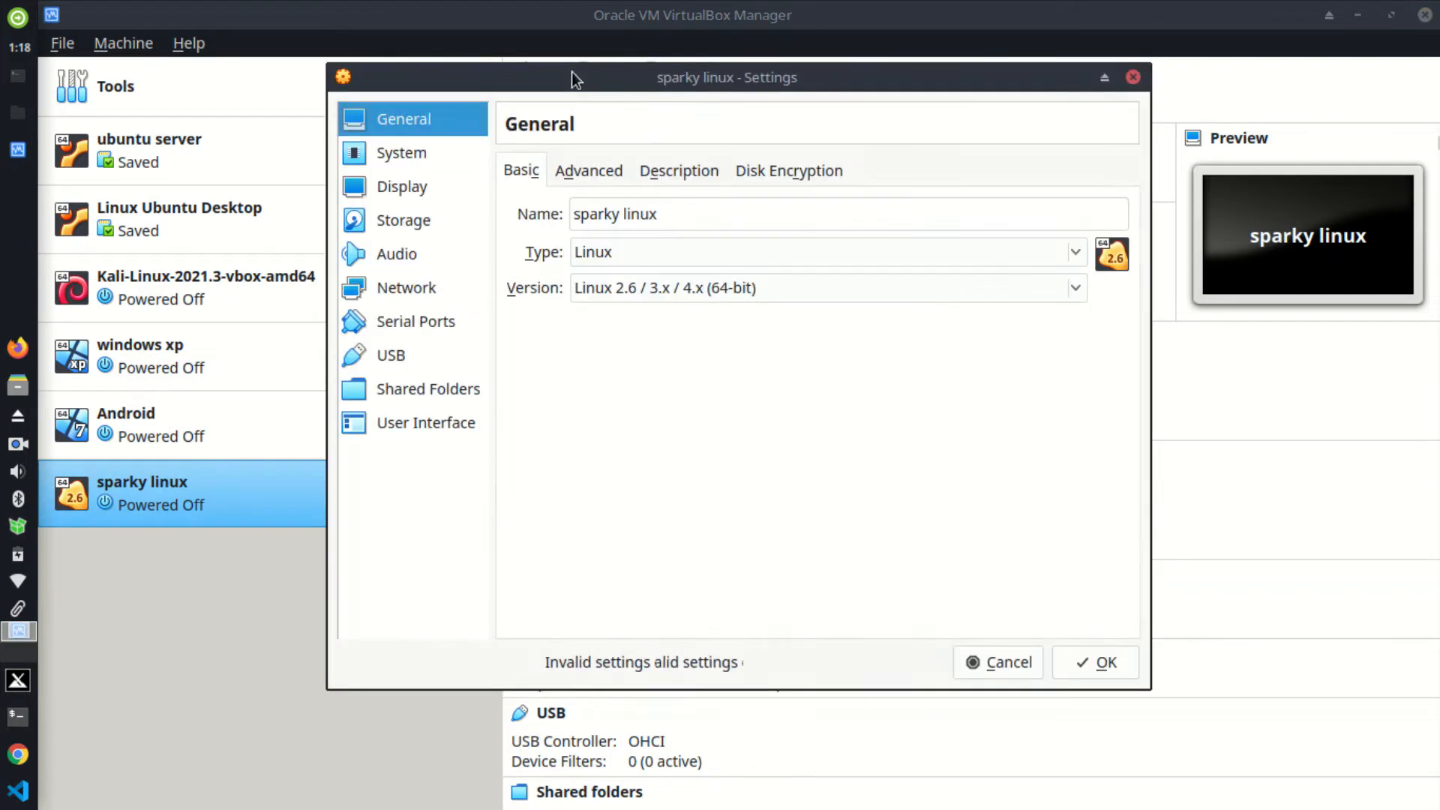
left_click(1133, 77)
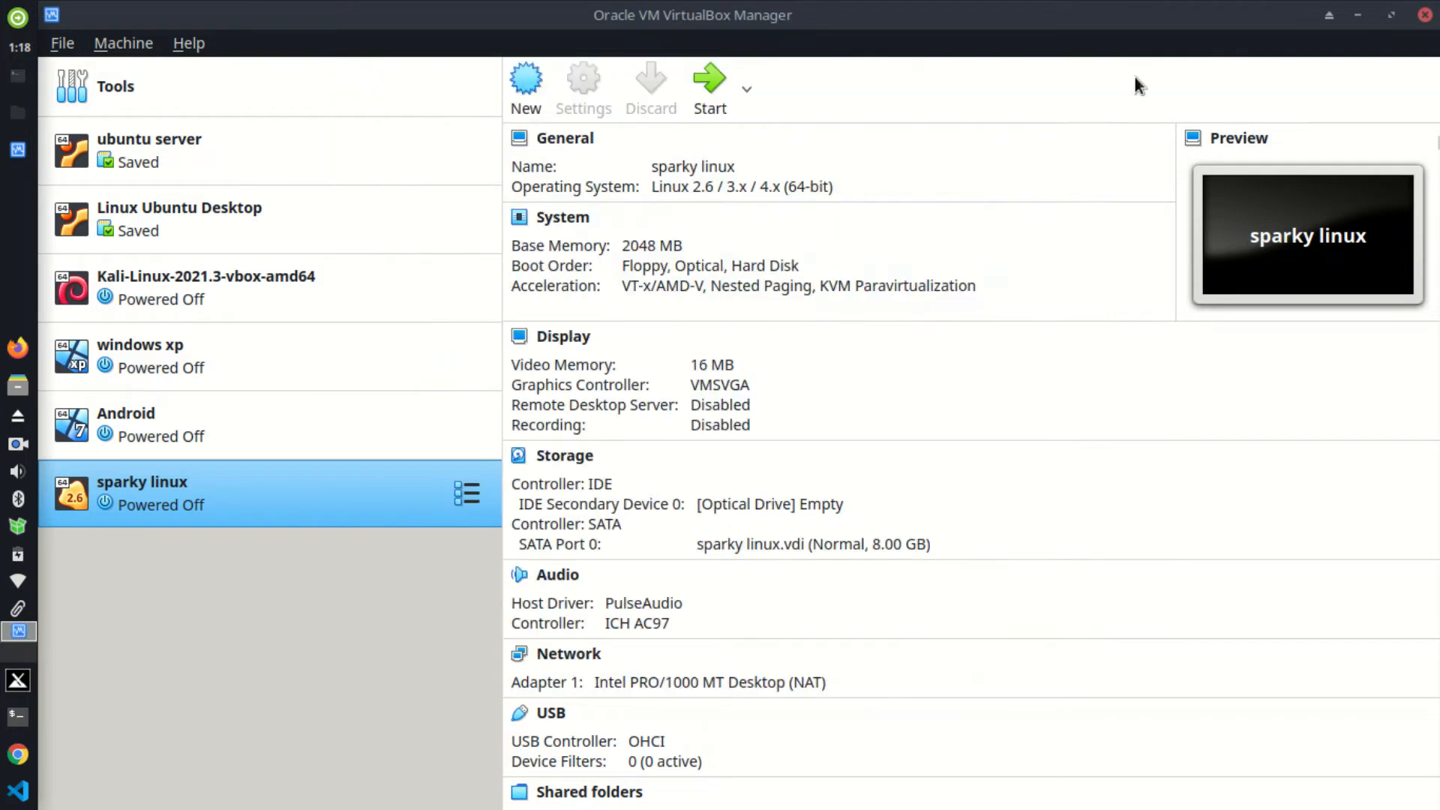
left_click(704, 81)
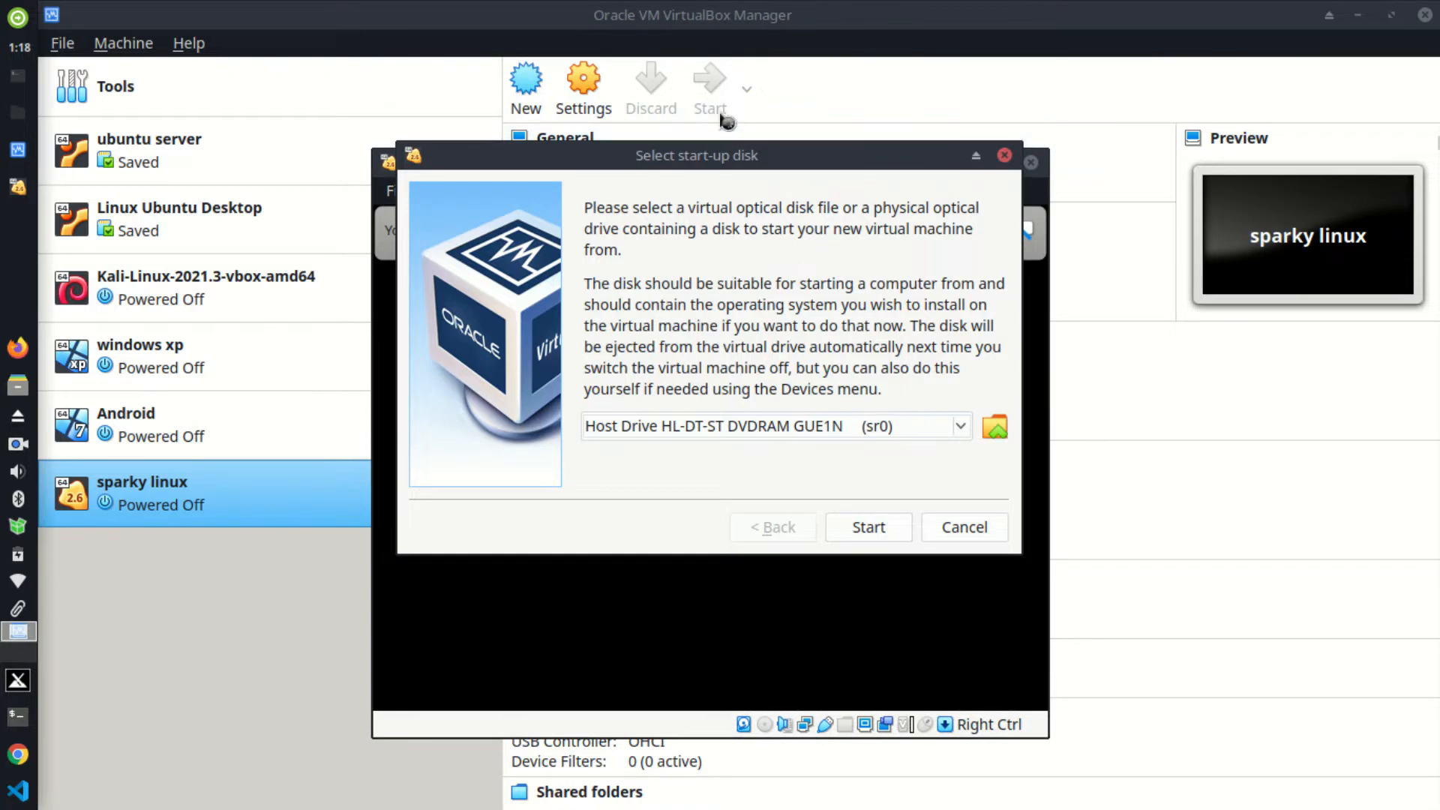
Step: Open the Optical Disk Selector, enlarge it, and choose to add a new ISO
left_click(1005, 434)
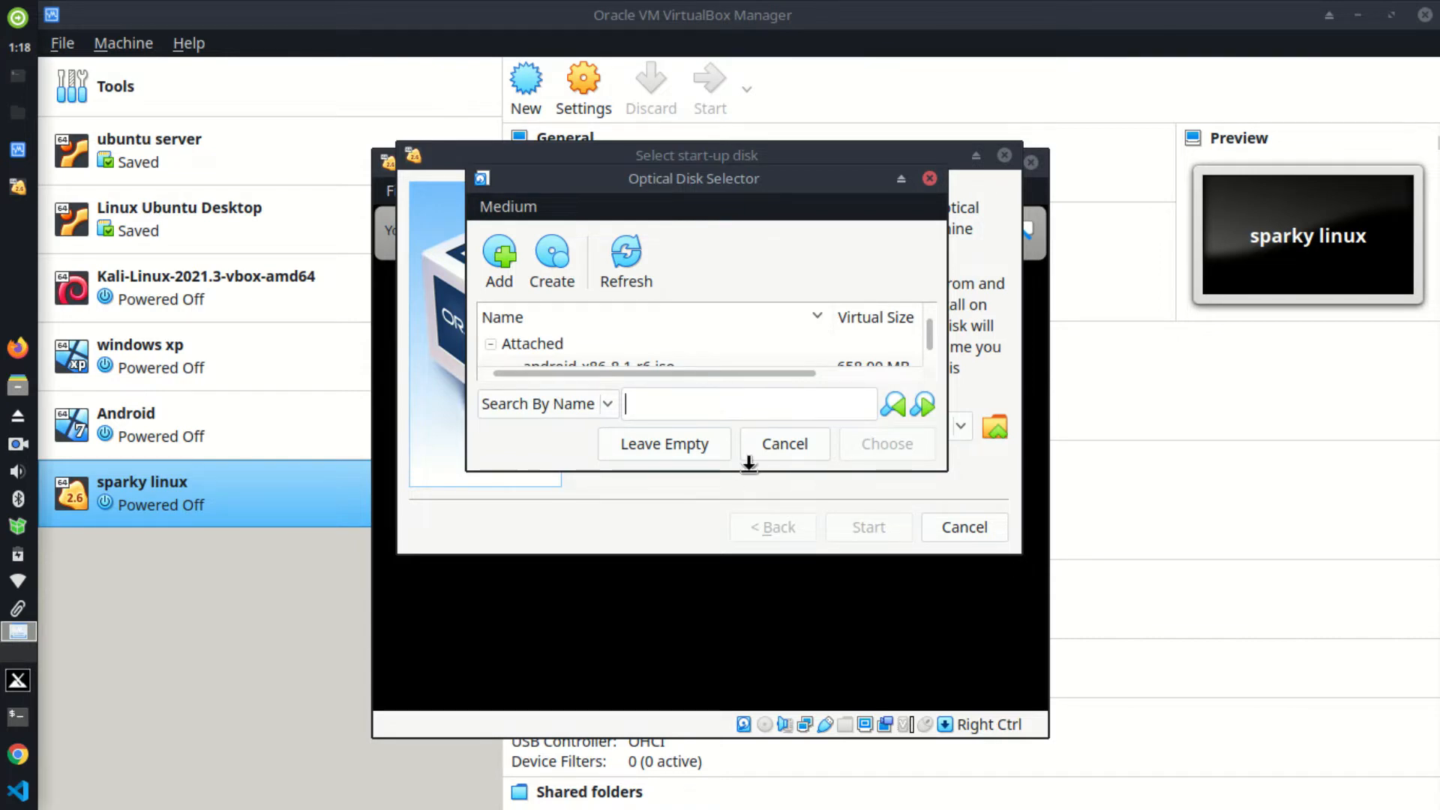
left_click_drag(746, 472, 734, 600)
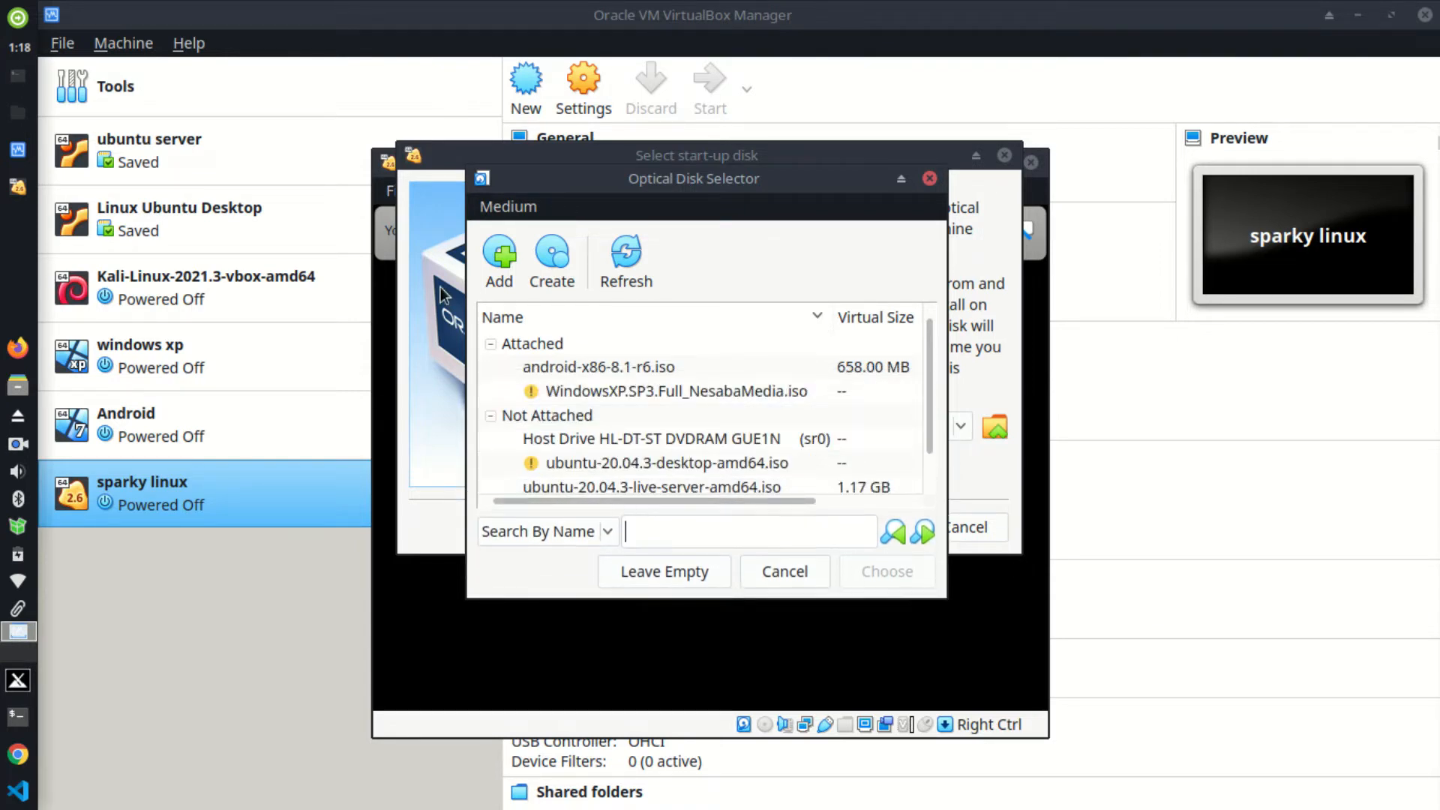
left_click(499, 251)
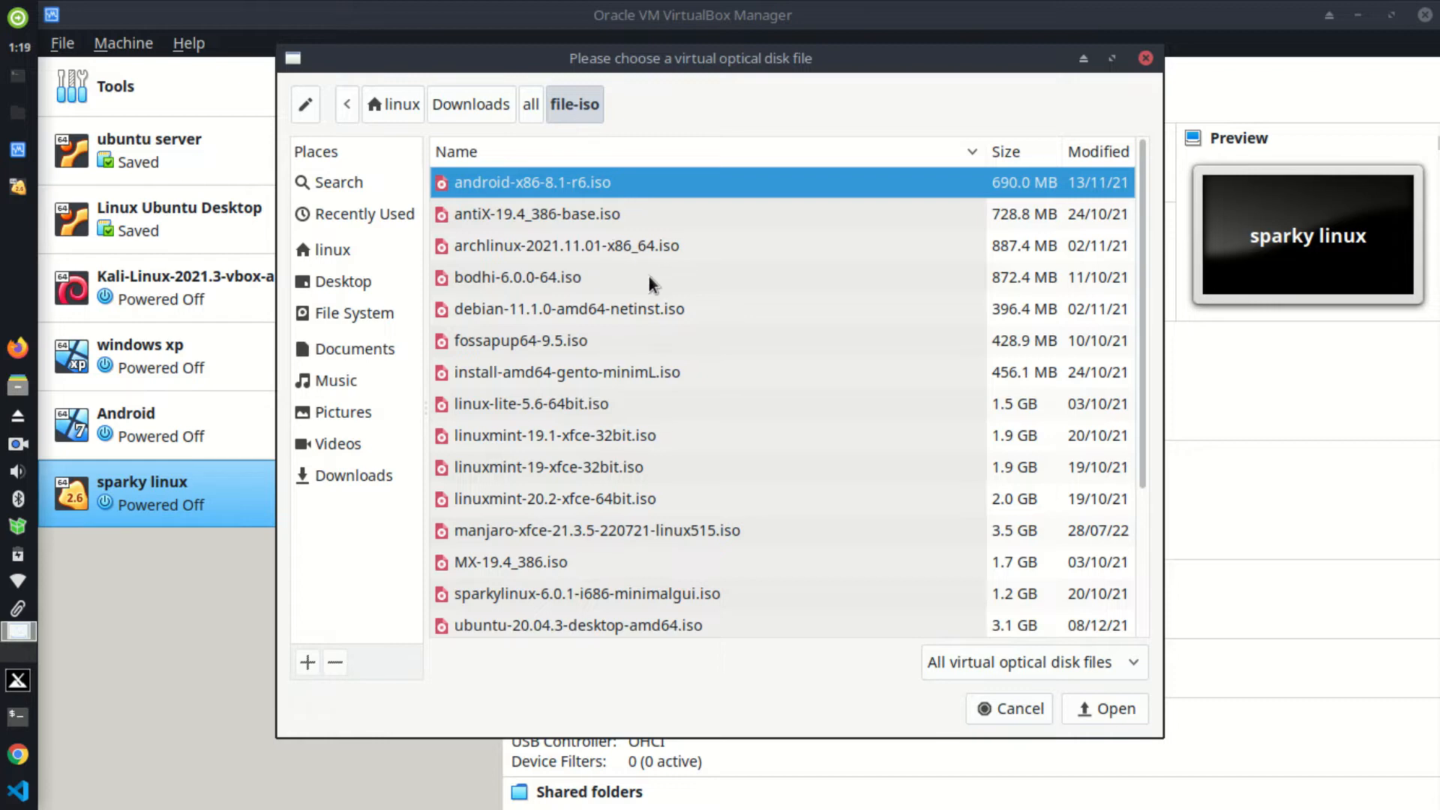
Step: Add sparkylinux-6.0.1-i686-minimalgui.iso from Downloads/all/file-iso as the start-up disk
left_click(357, 476)
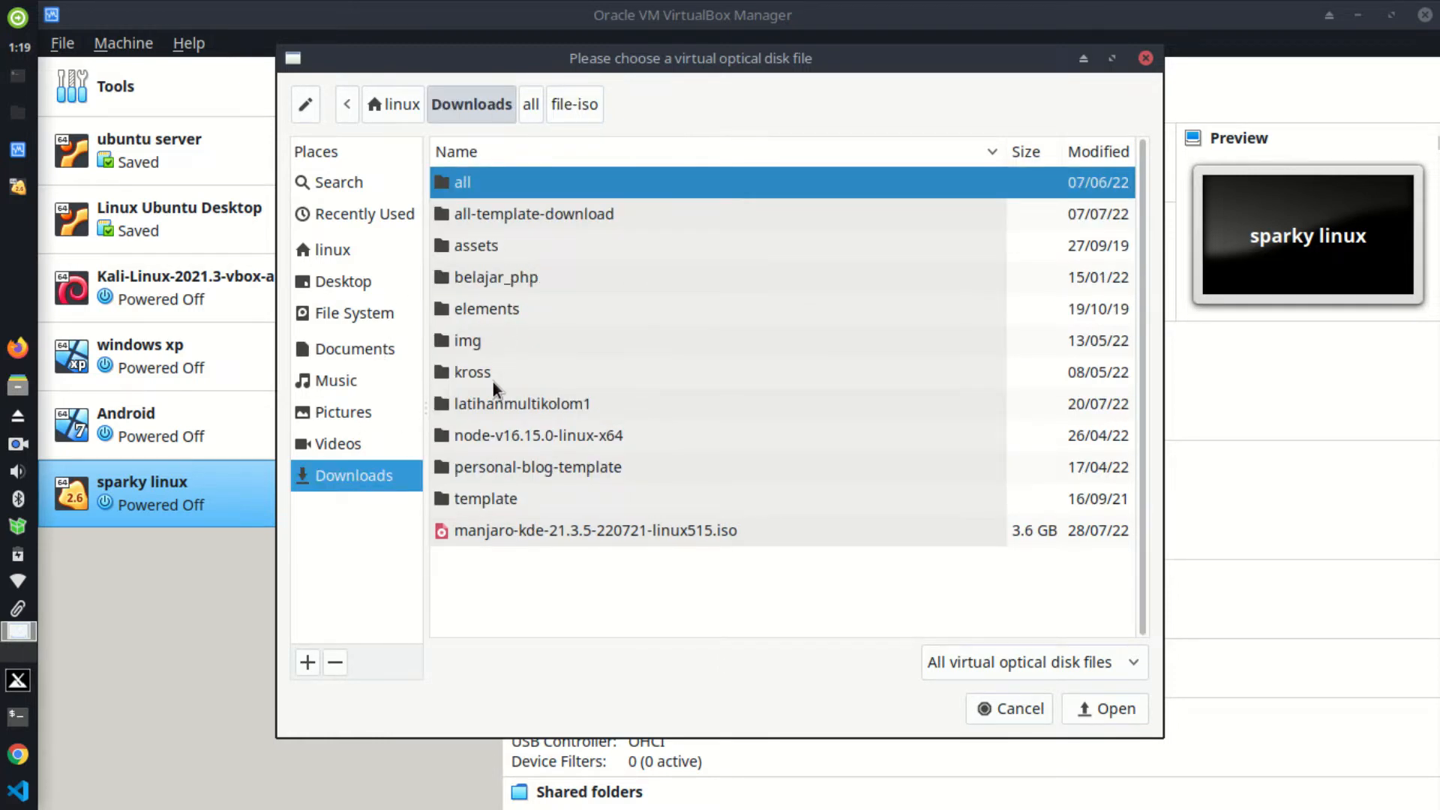
double_click(486, 187)
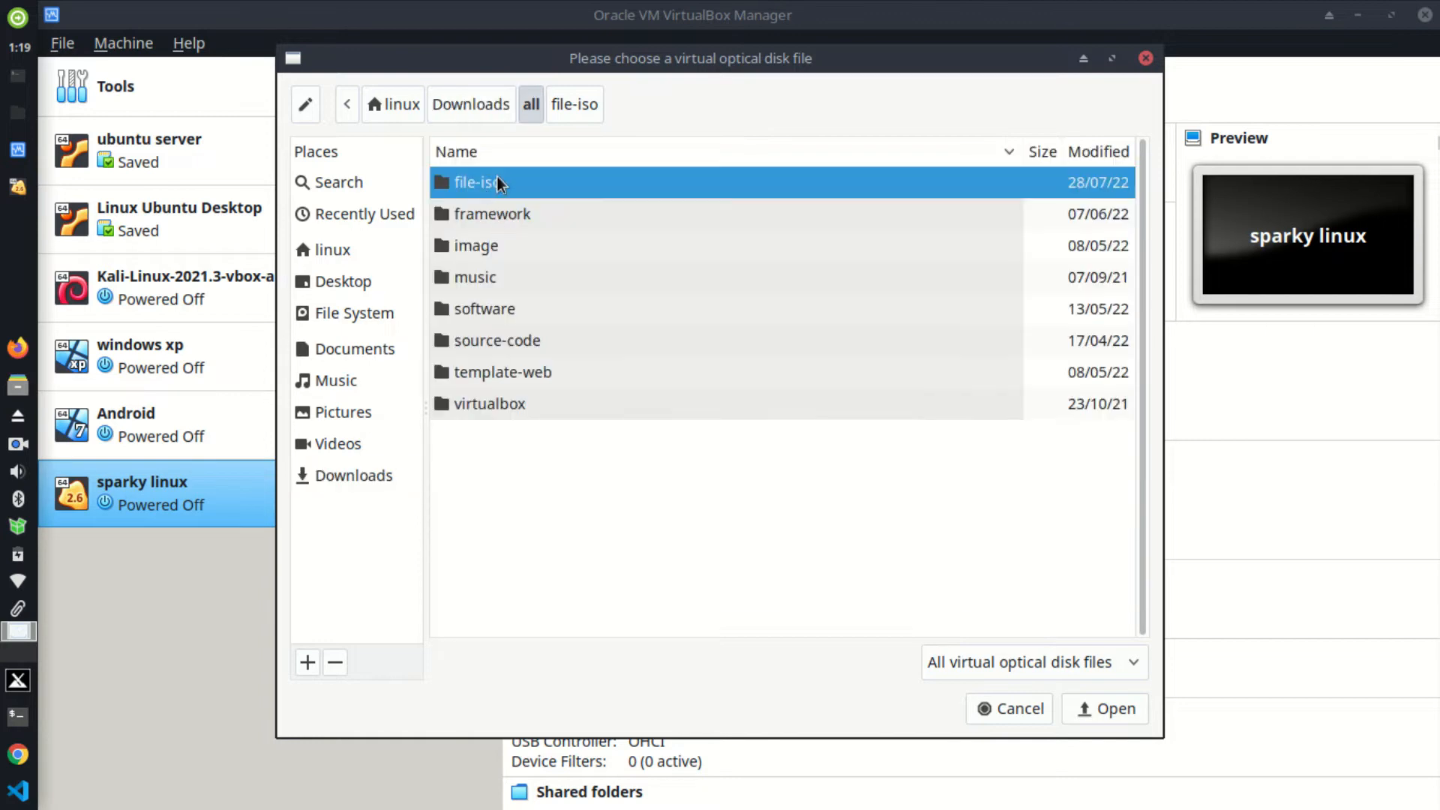
double_click(496, 181)
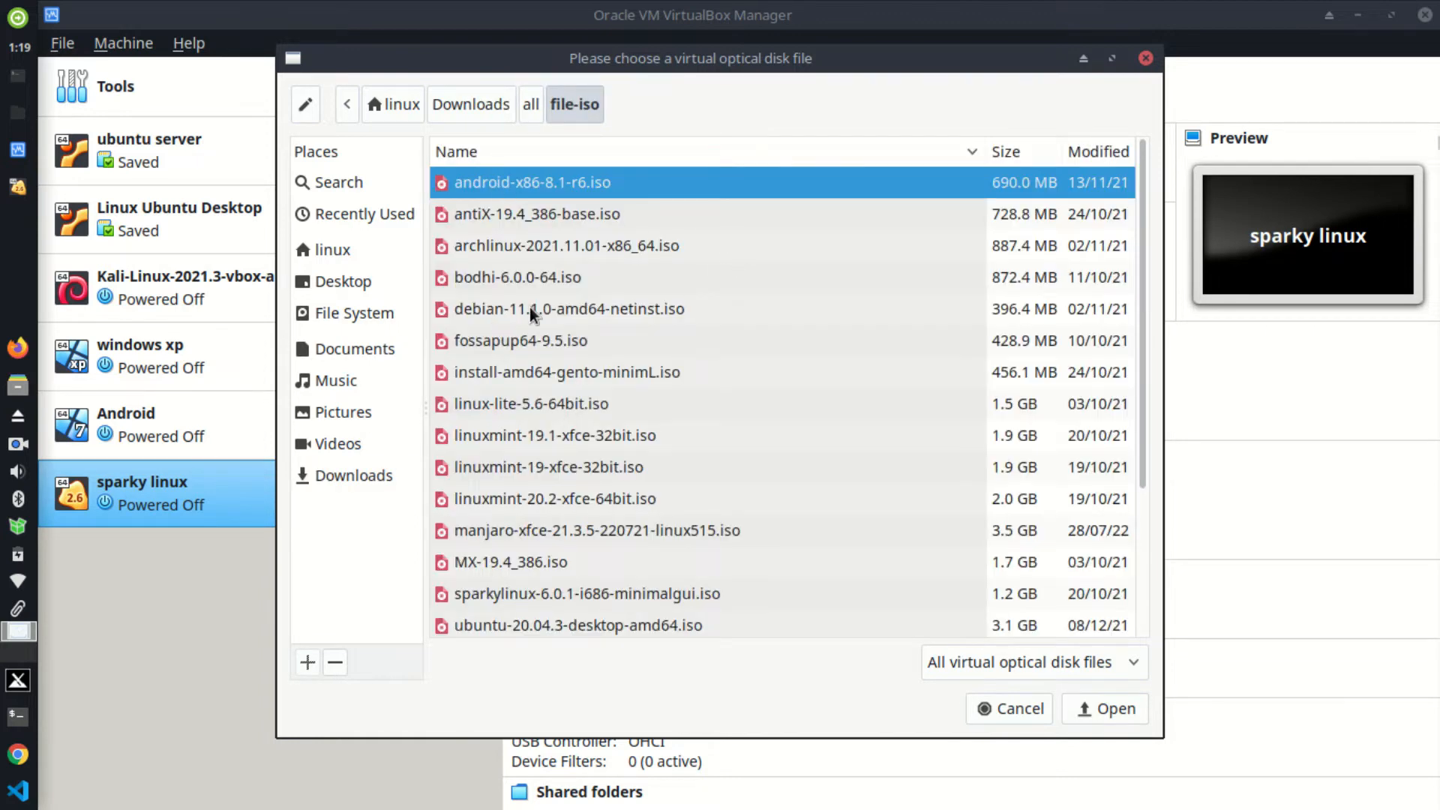
left_click(523, 593)
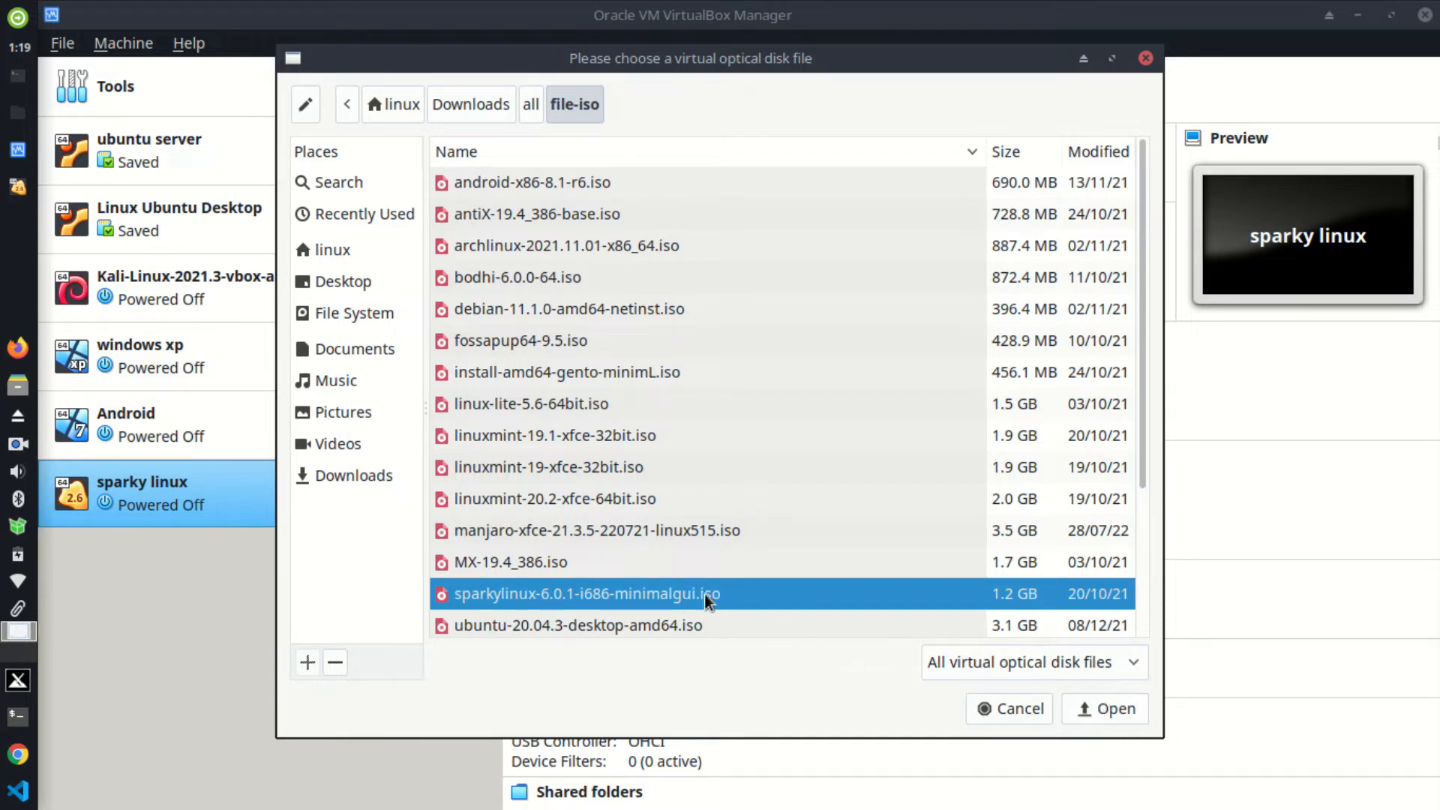
left_click(1091, 701)
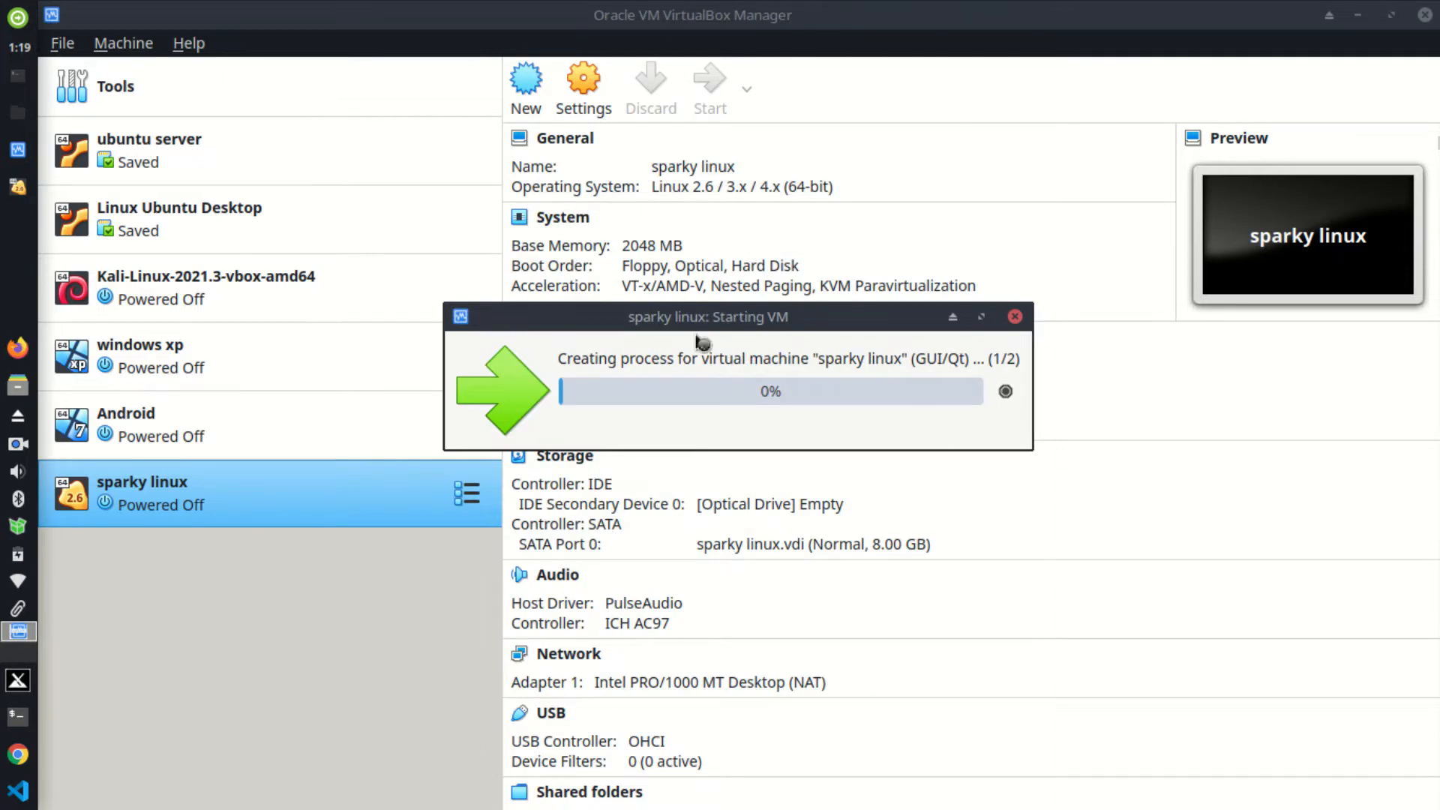
Step: Boot the sparky linux VM from the sparkylinux-6.0.1-i686-minimalgui.iso start-up disk
left_click(19, 191)
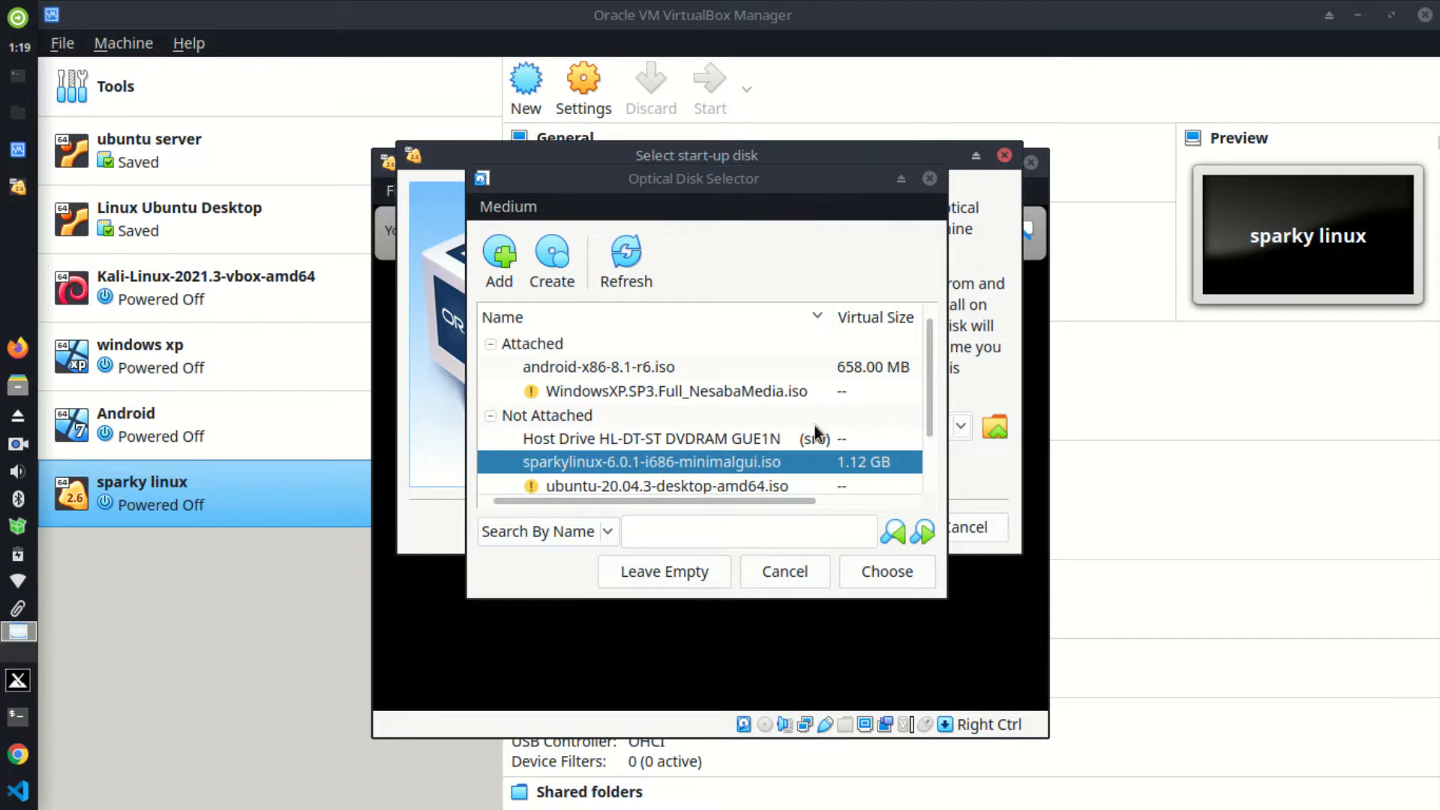
left_click(862, 571)
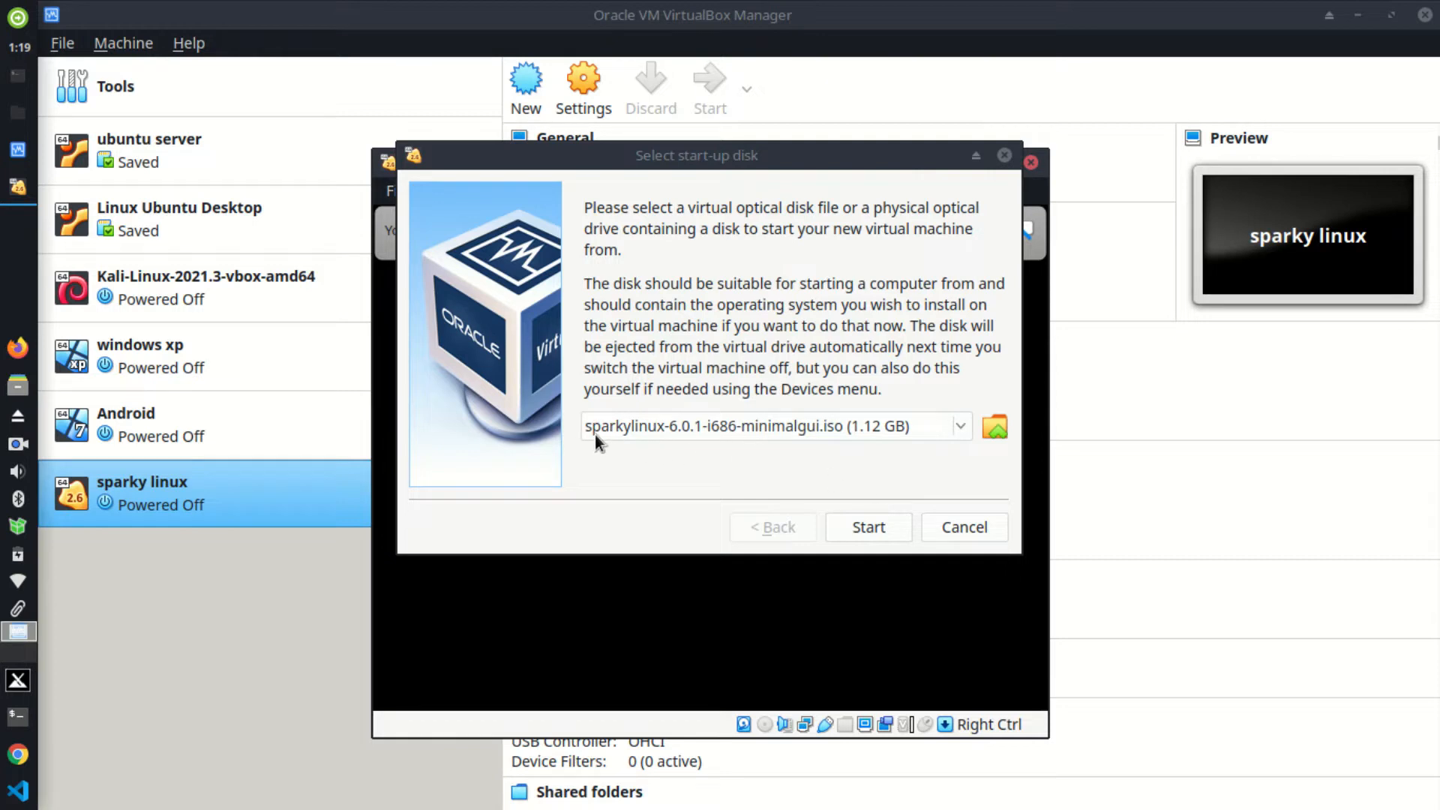
left_click(844, 525)
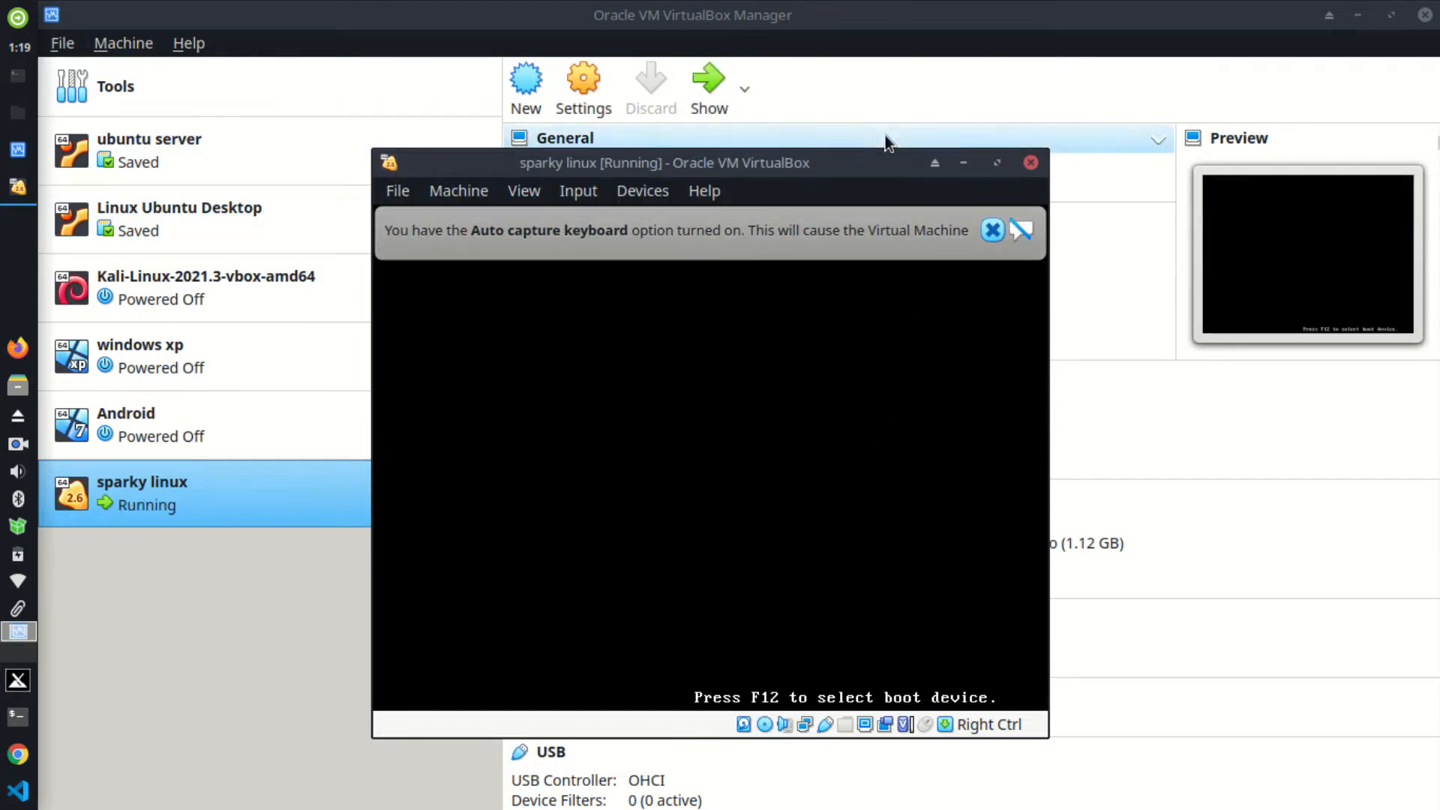
Step: Dismiss the keyboard auto-capture notice and boot the SparkyLinux US English menu entry
left_click(991, 230)
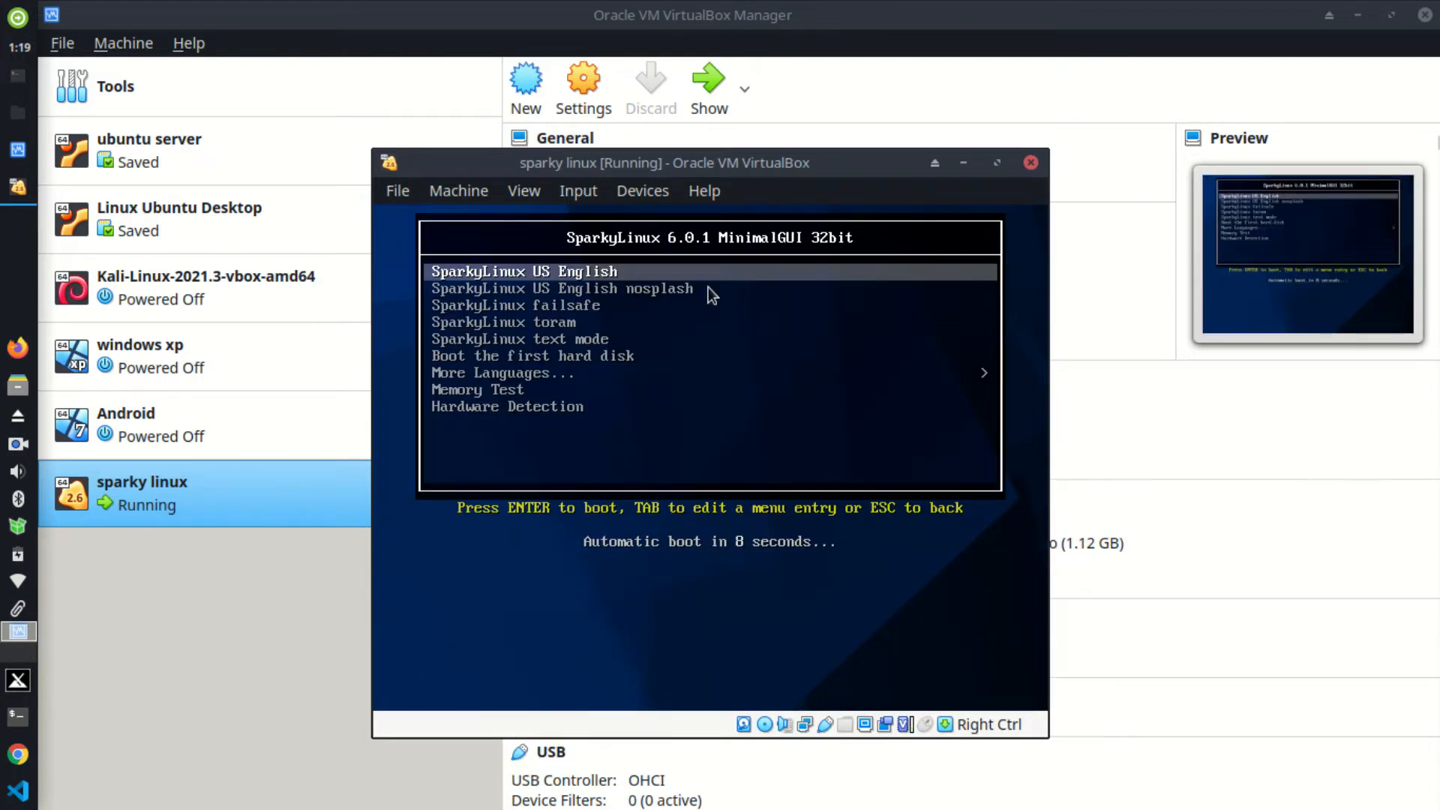
key("Return")
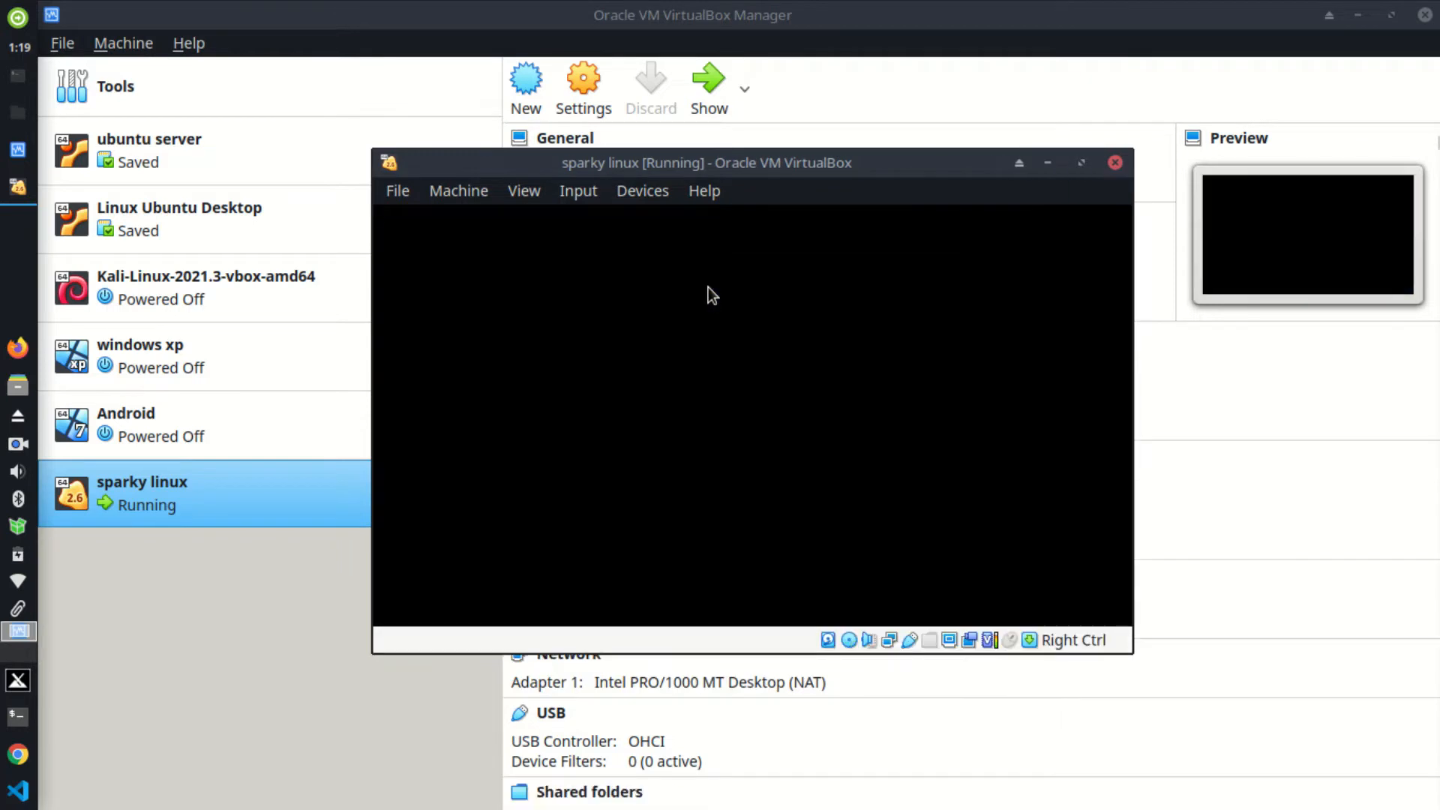
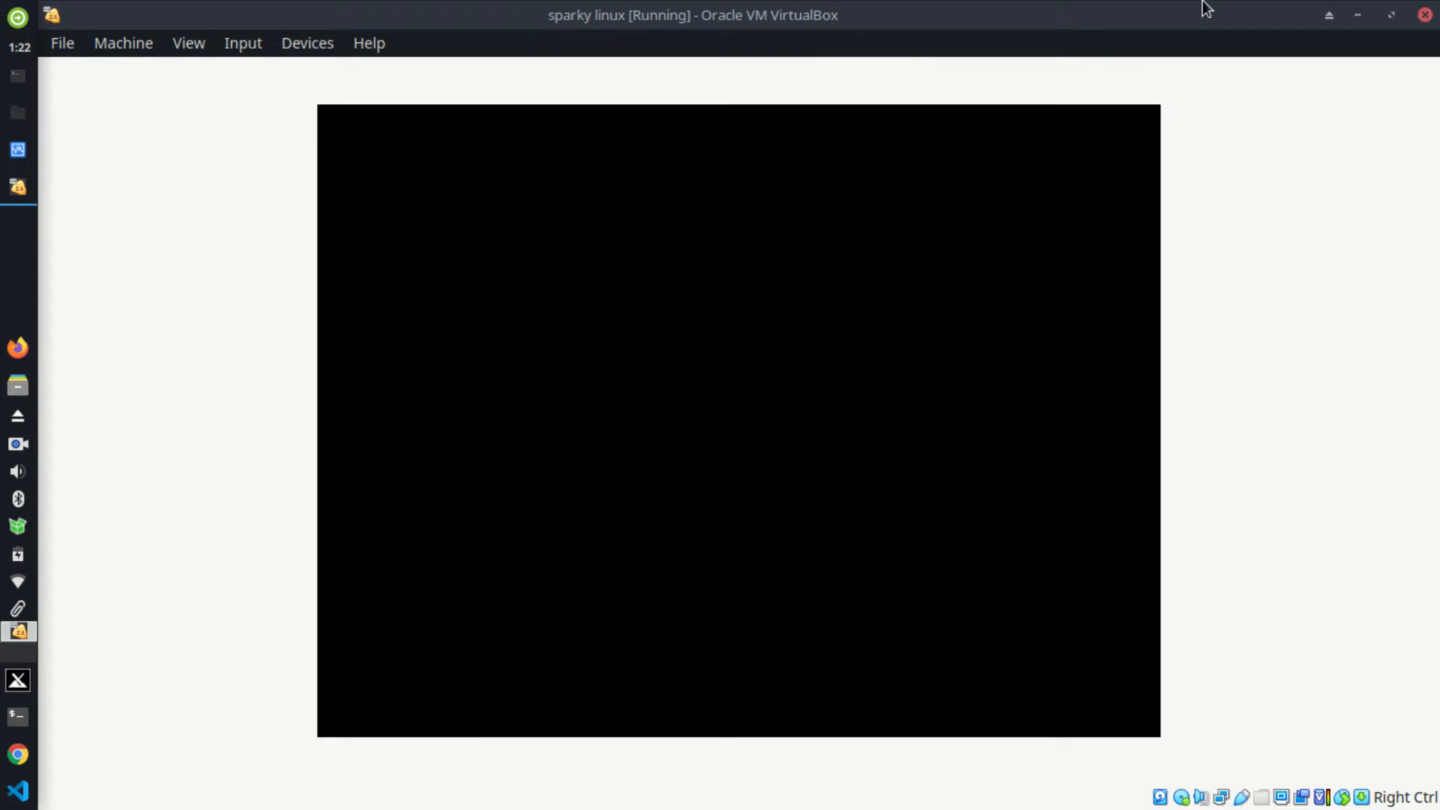
Step: Minimize the running sparky linux VM window to reveal the VirtualBox Manager
left_click(1357, 16)
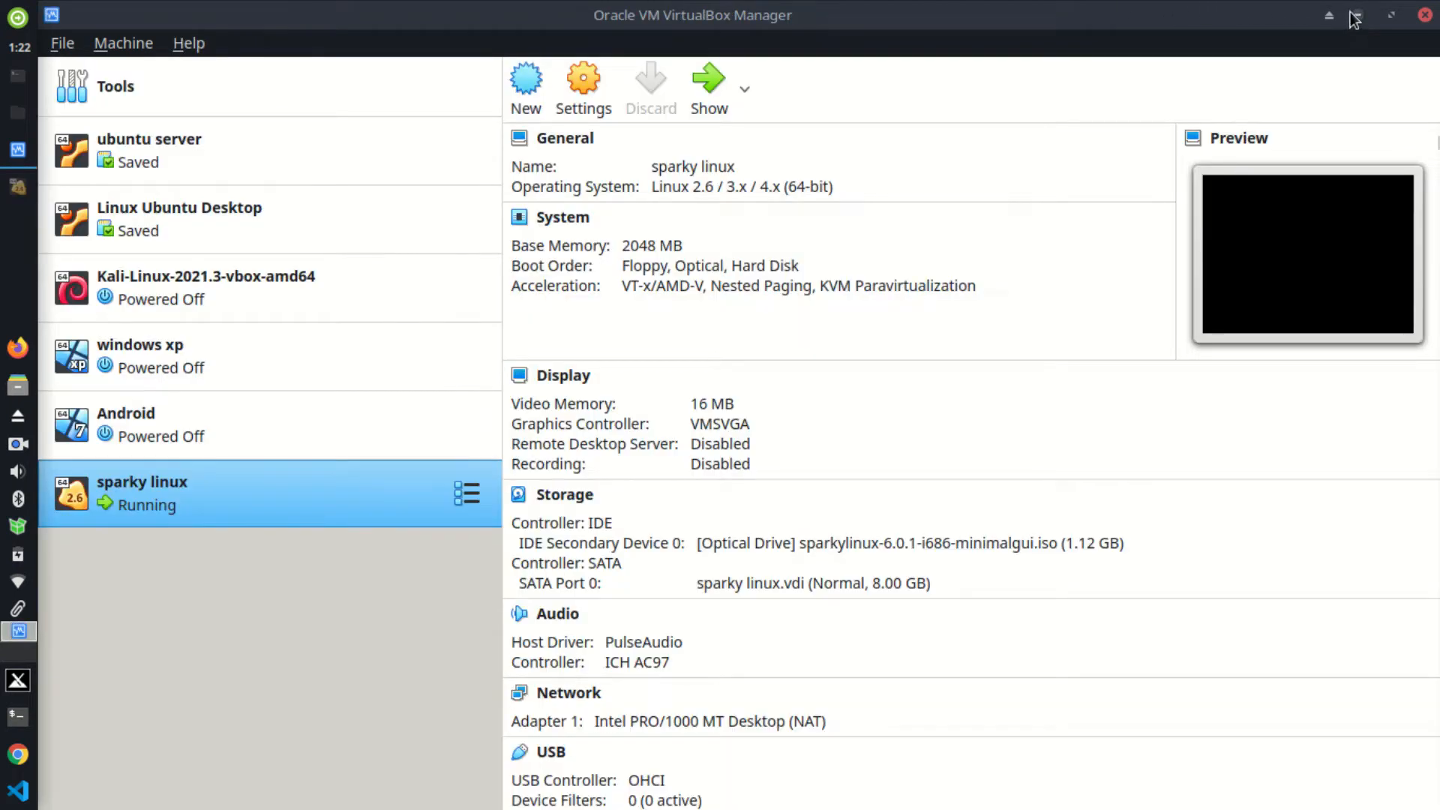
Step: Minimize VirtualBox Manager and close the file-iso folder window and the host Terminal
left_click(1357, 17)
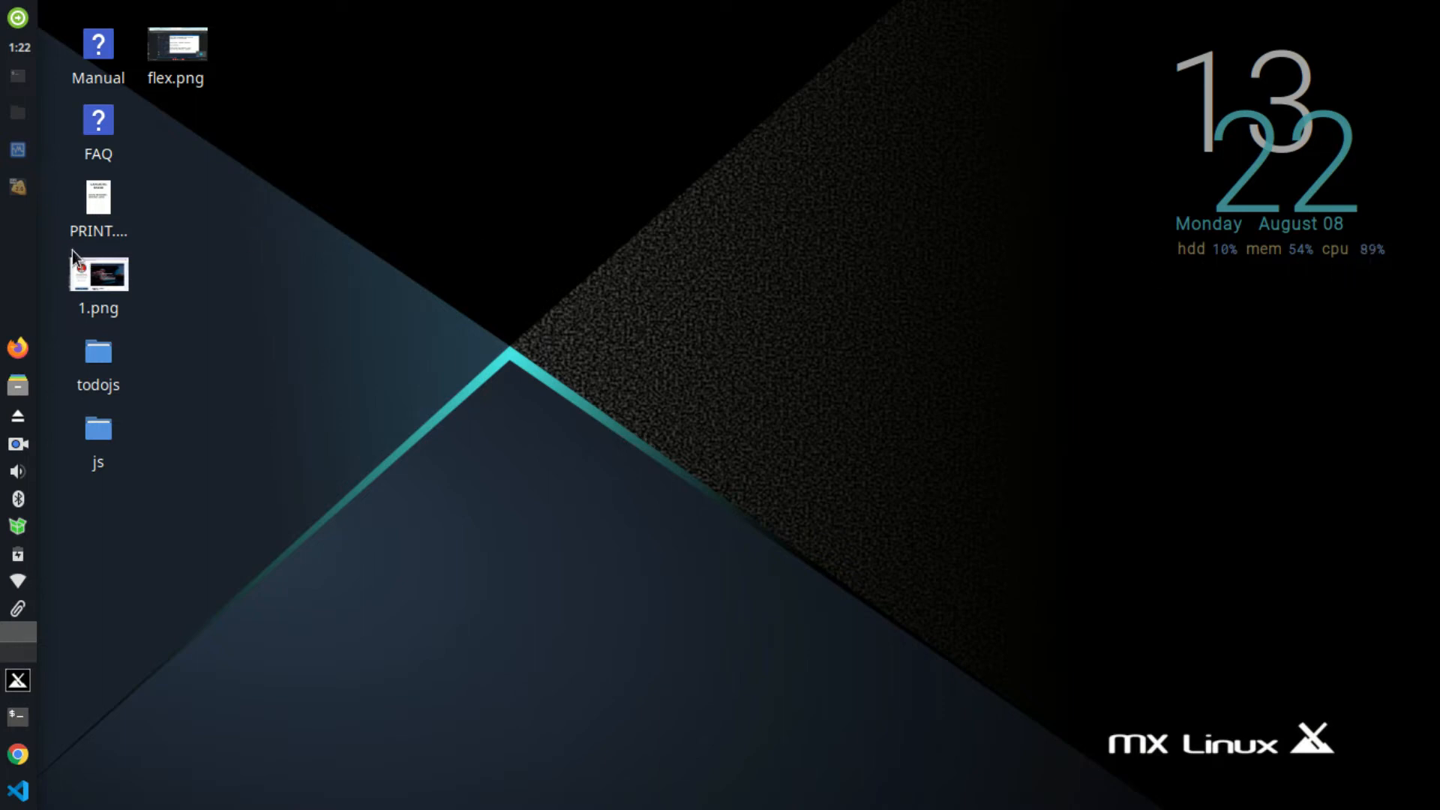
left_click(18, 113)
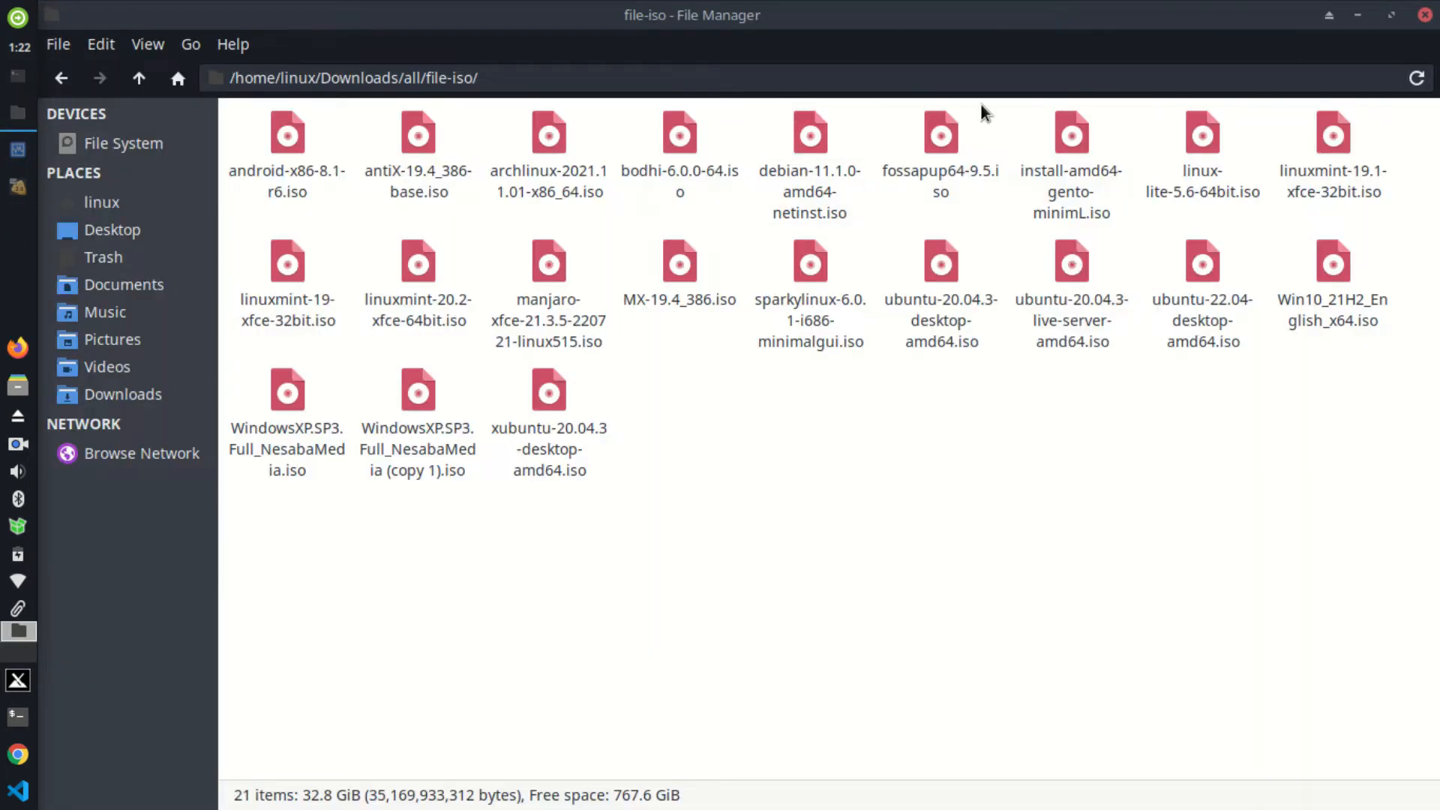
left_click(1425, 15)
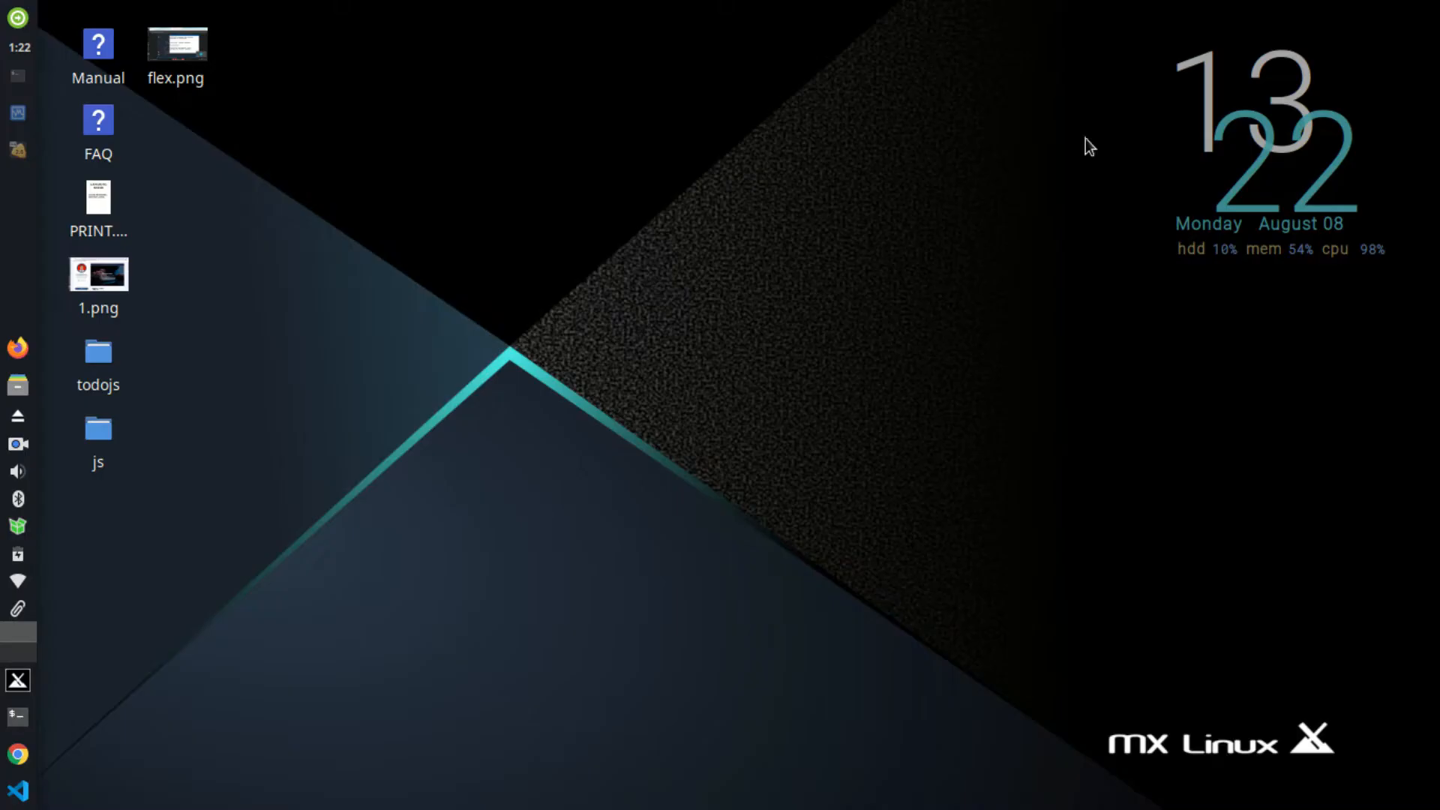
left_click(12, 87)
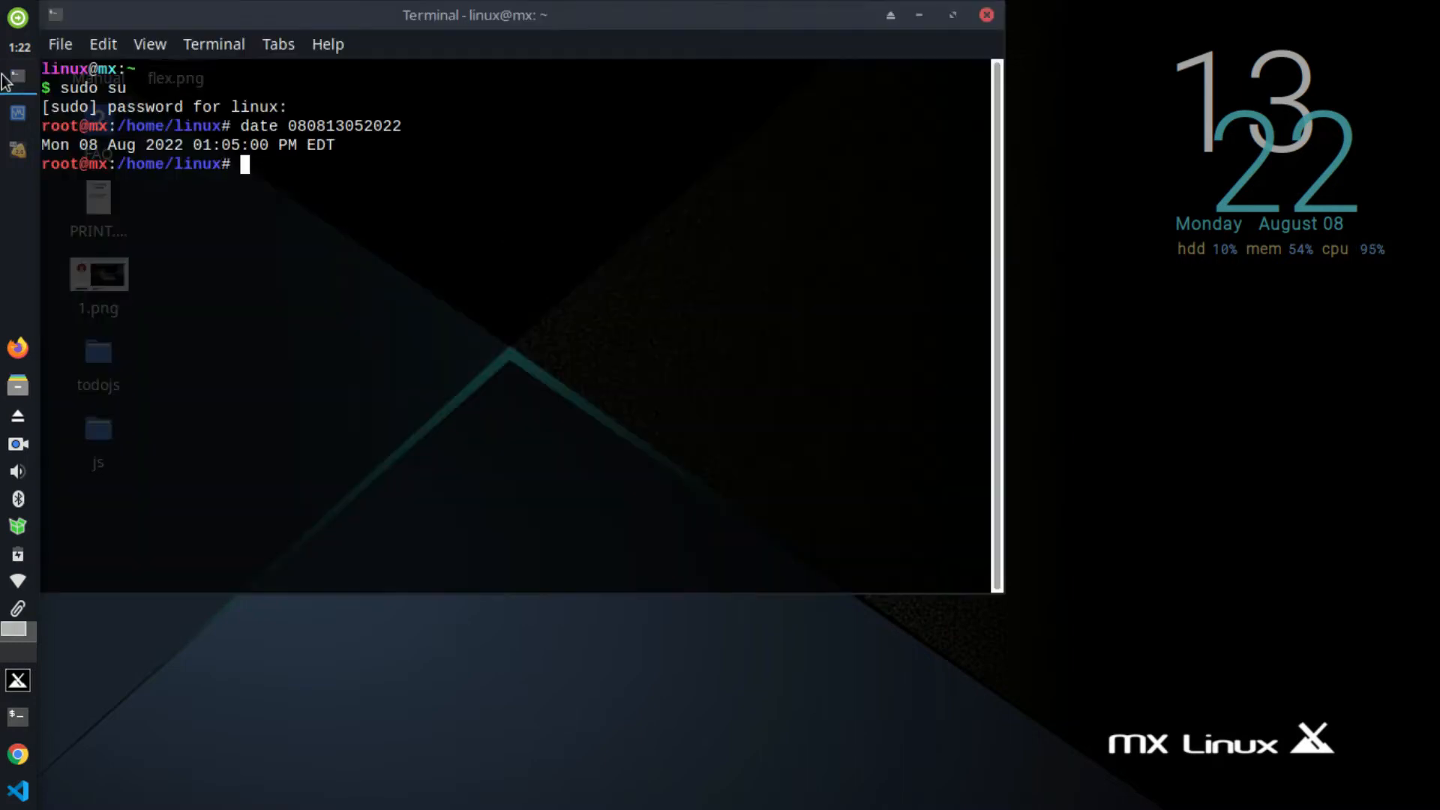
left_click(991, 19)
left_click(619, 402)
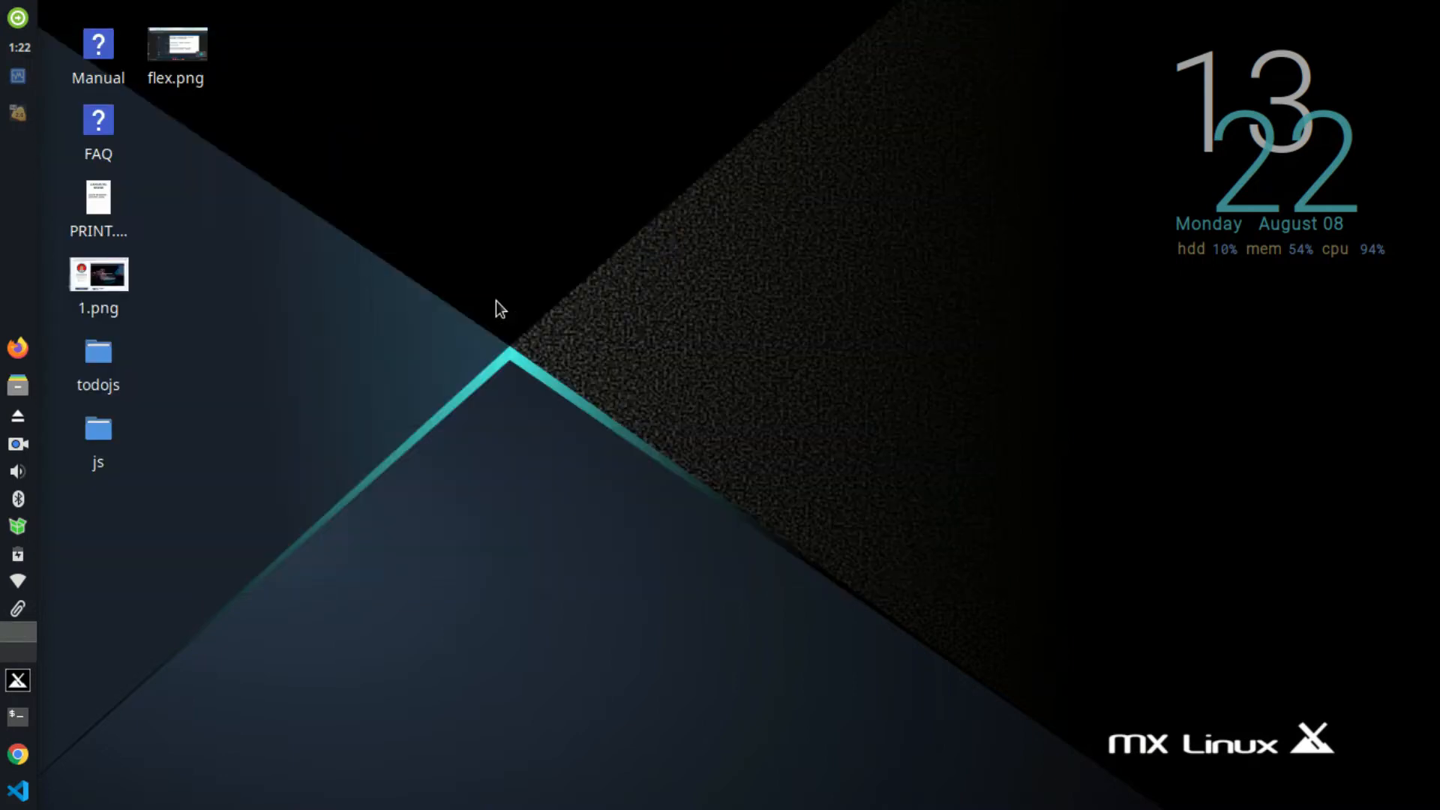
Step: Restore the sparky linux VM, open the guest's SparkyLinux menu, and switch to full-screen mode
left_click(18, 113)
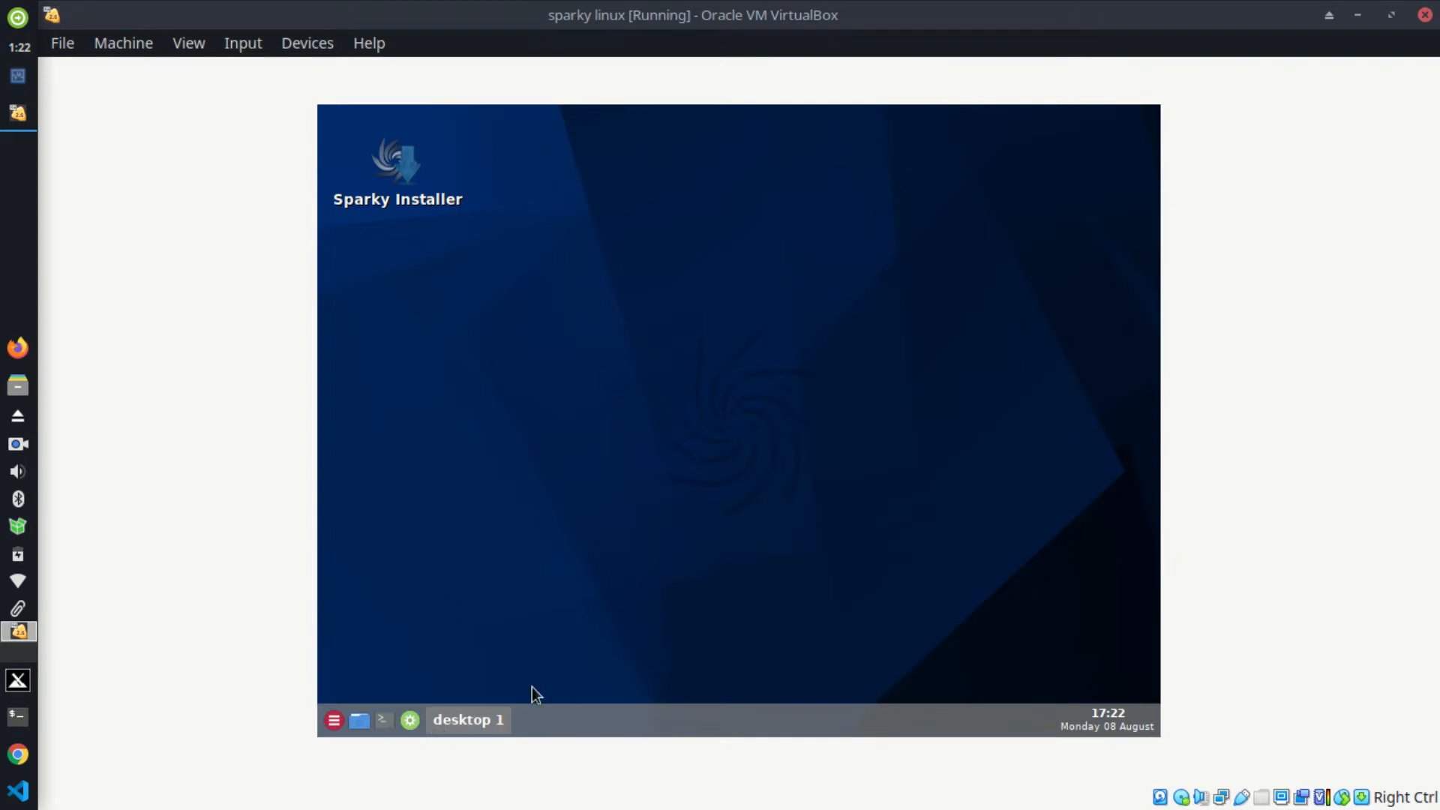
left_click(335, 728)
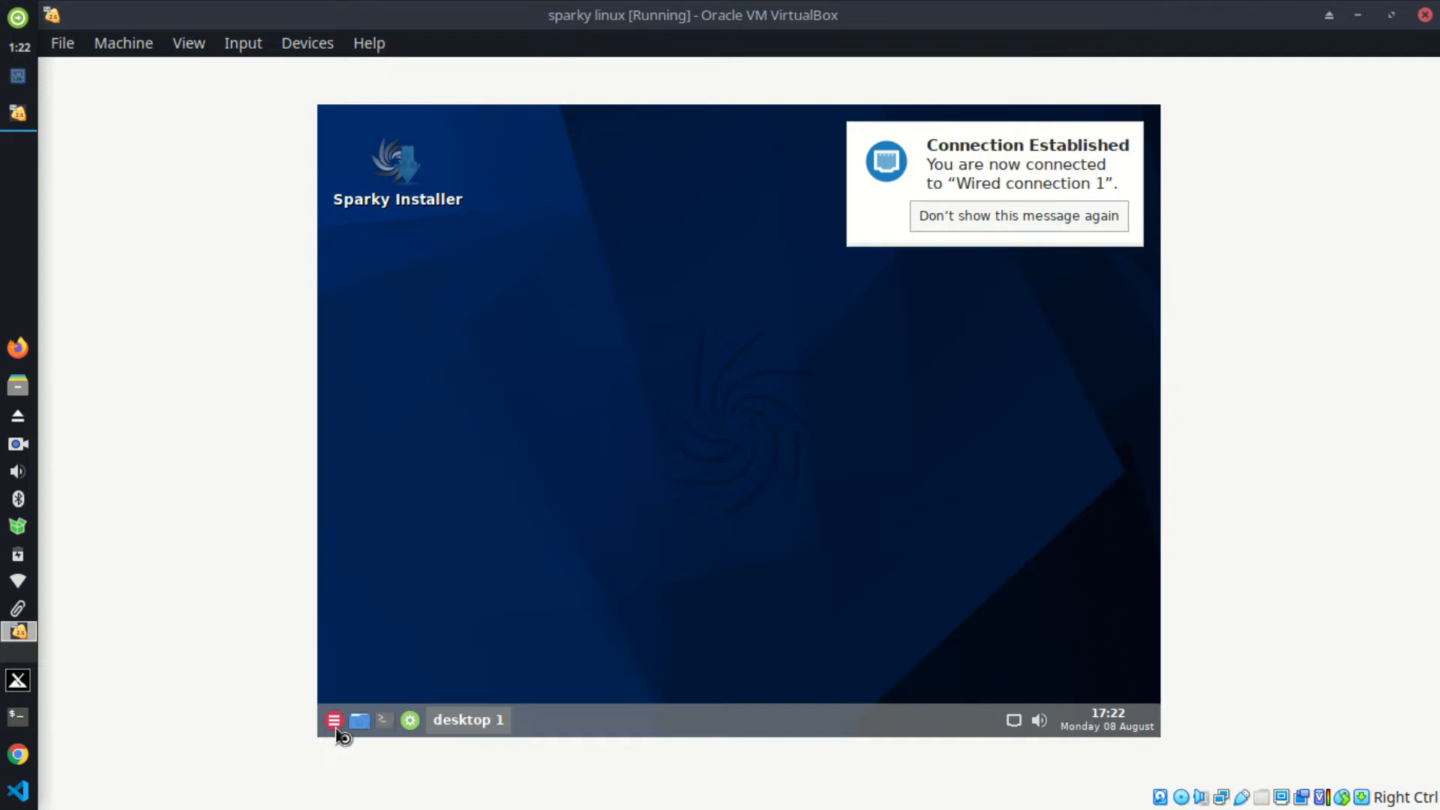
left_click(198, 44)
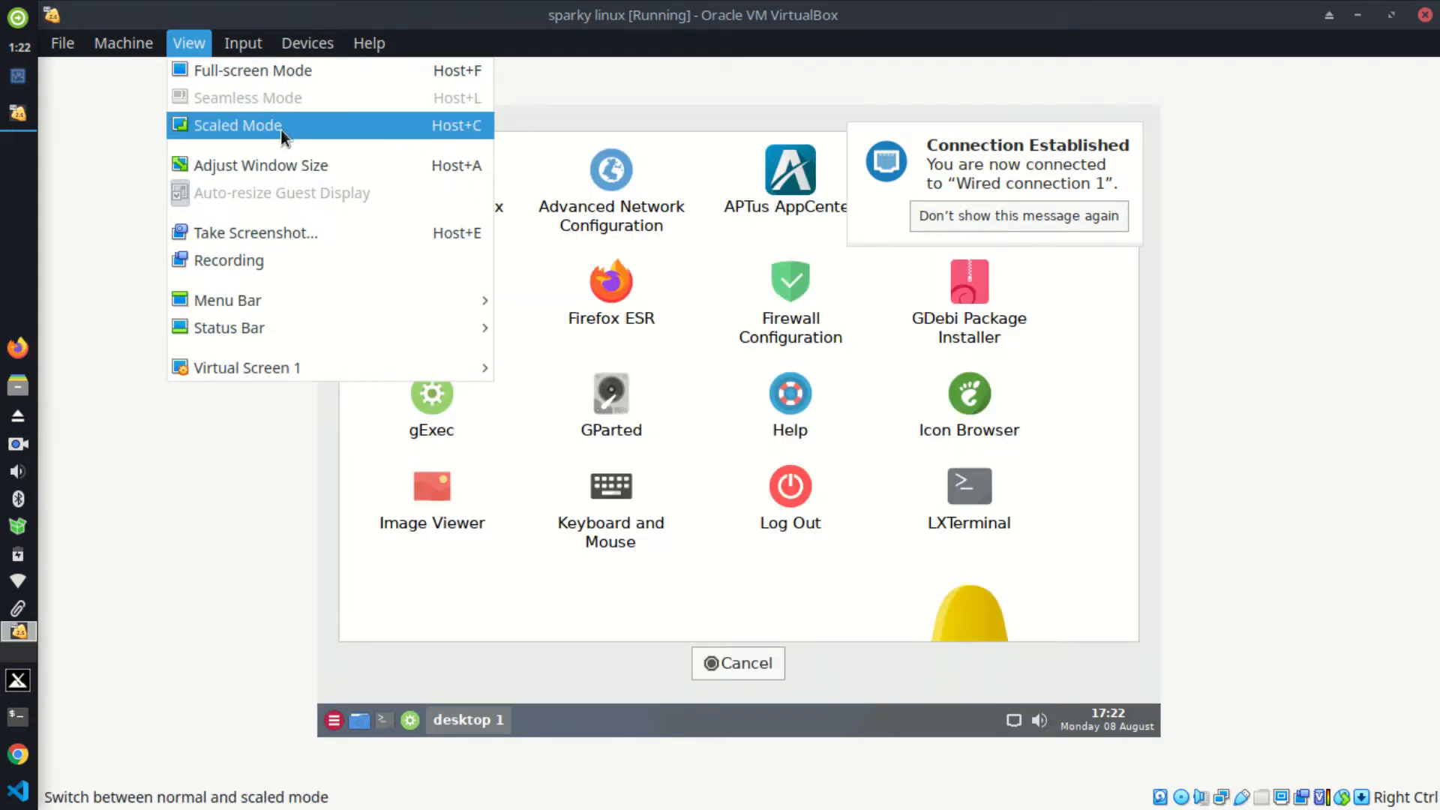
left_click(242, 74)
left_click(778, 494)
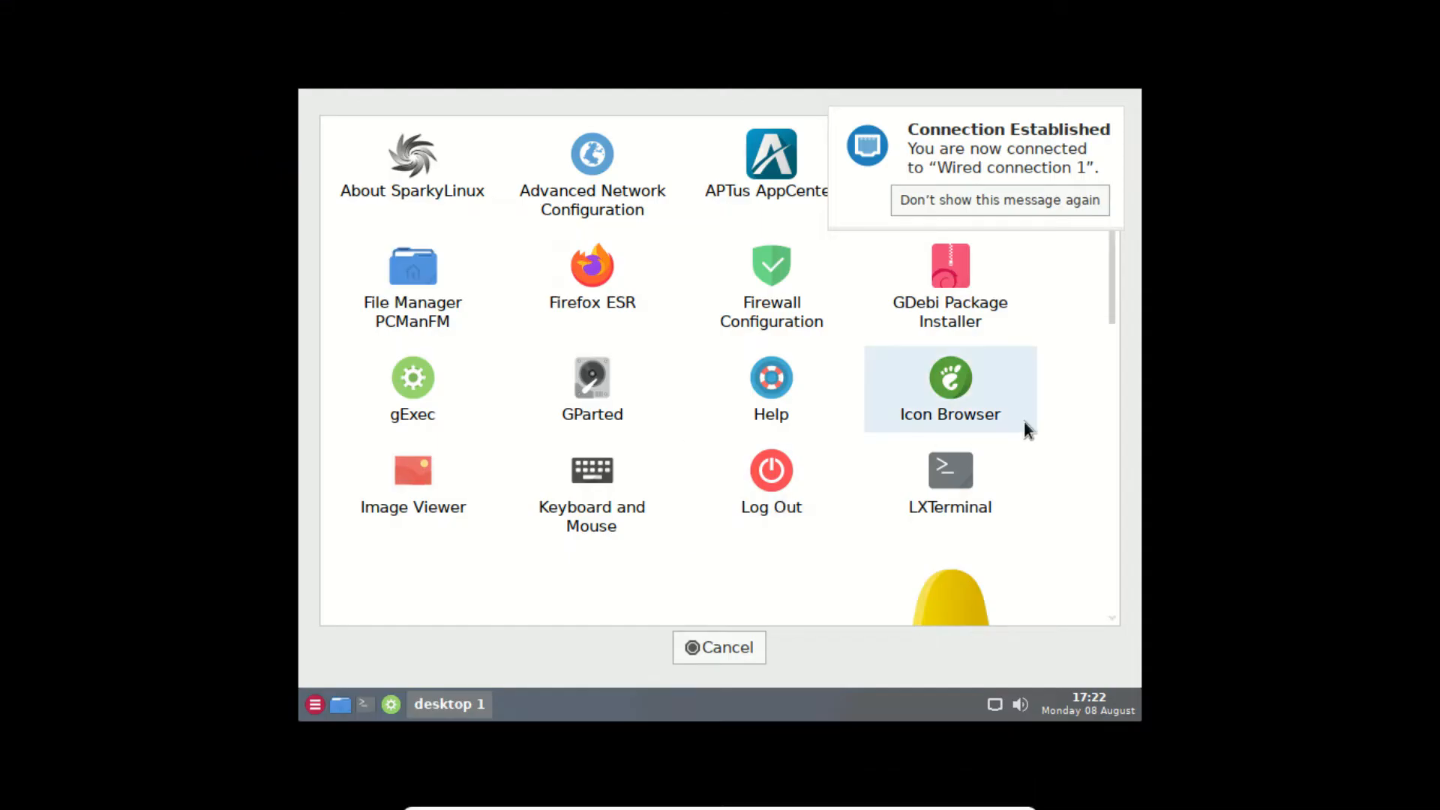
Step: Cancel the close prompt, leave full-screen mode, and decline the VM reset question
mouse_move(747, 807)
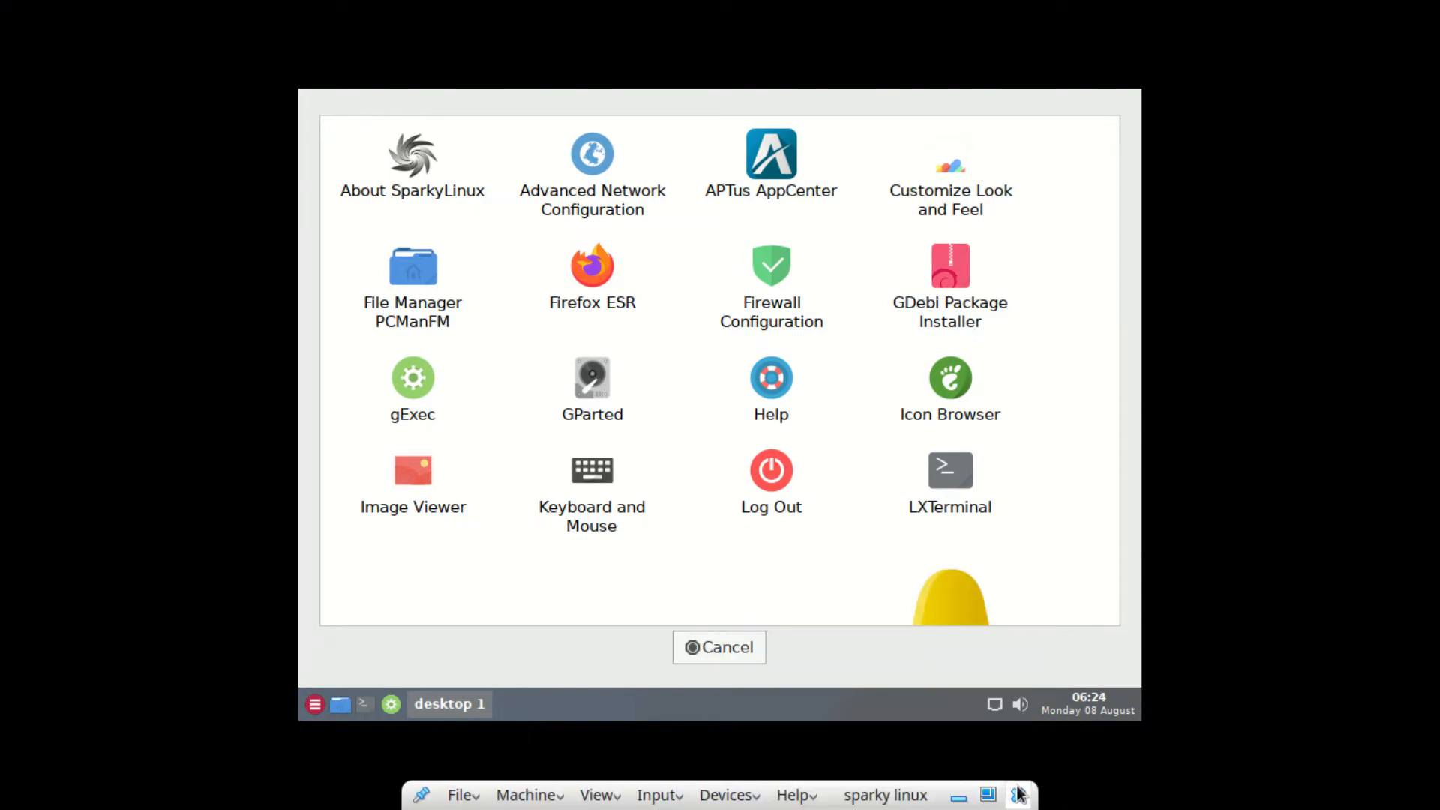
left_click(1018, 794)
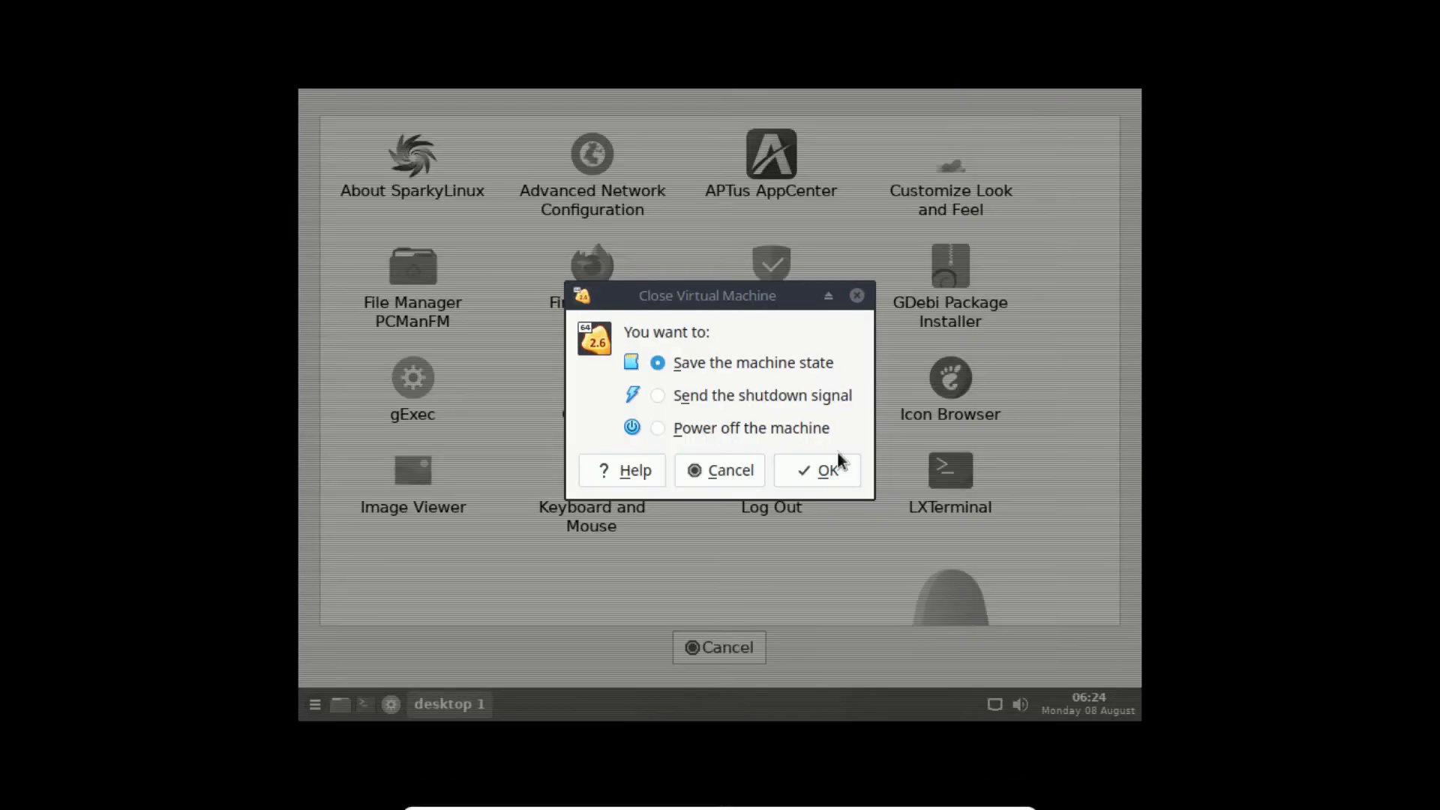
left_click(728, 459)
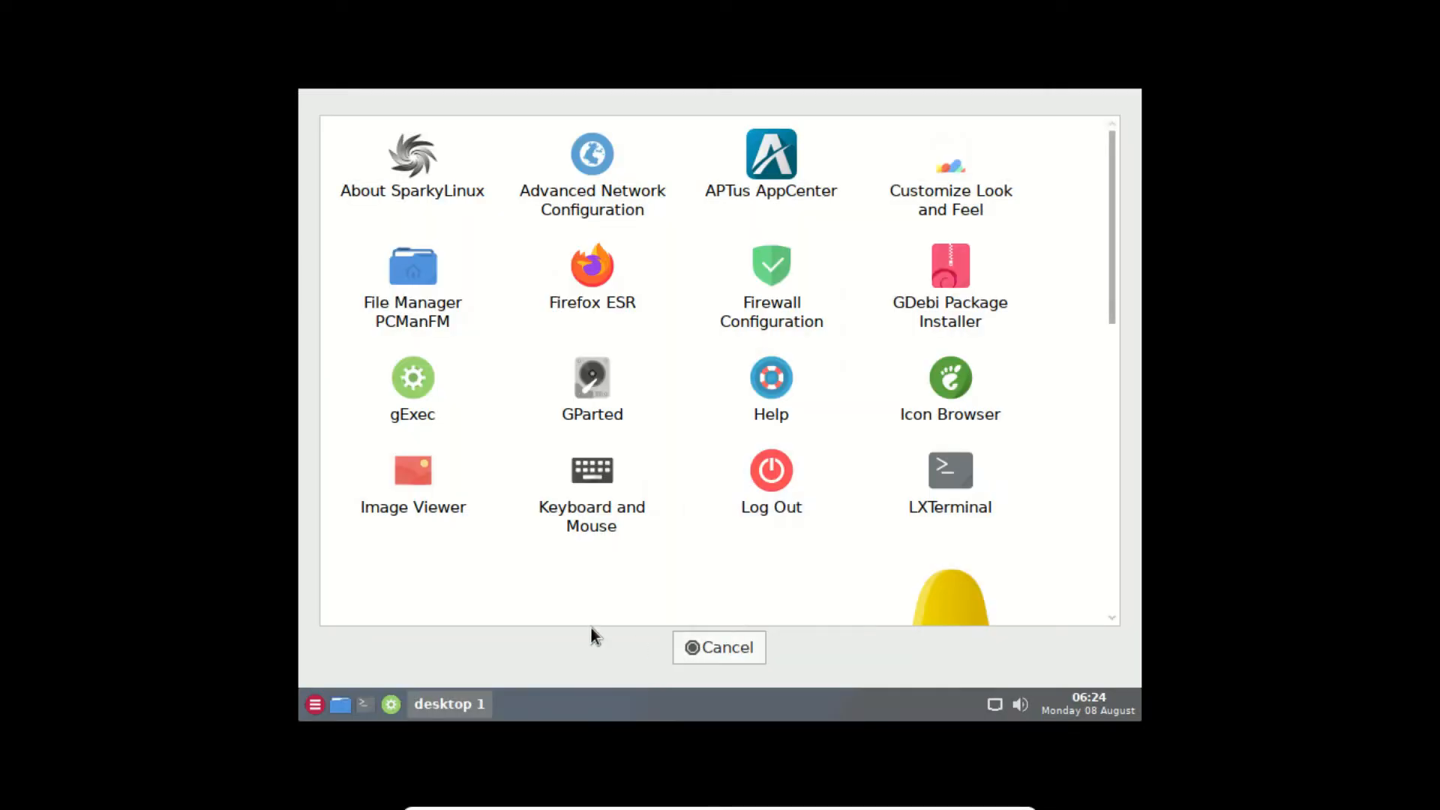
mouse_move(531, 809)
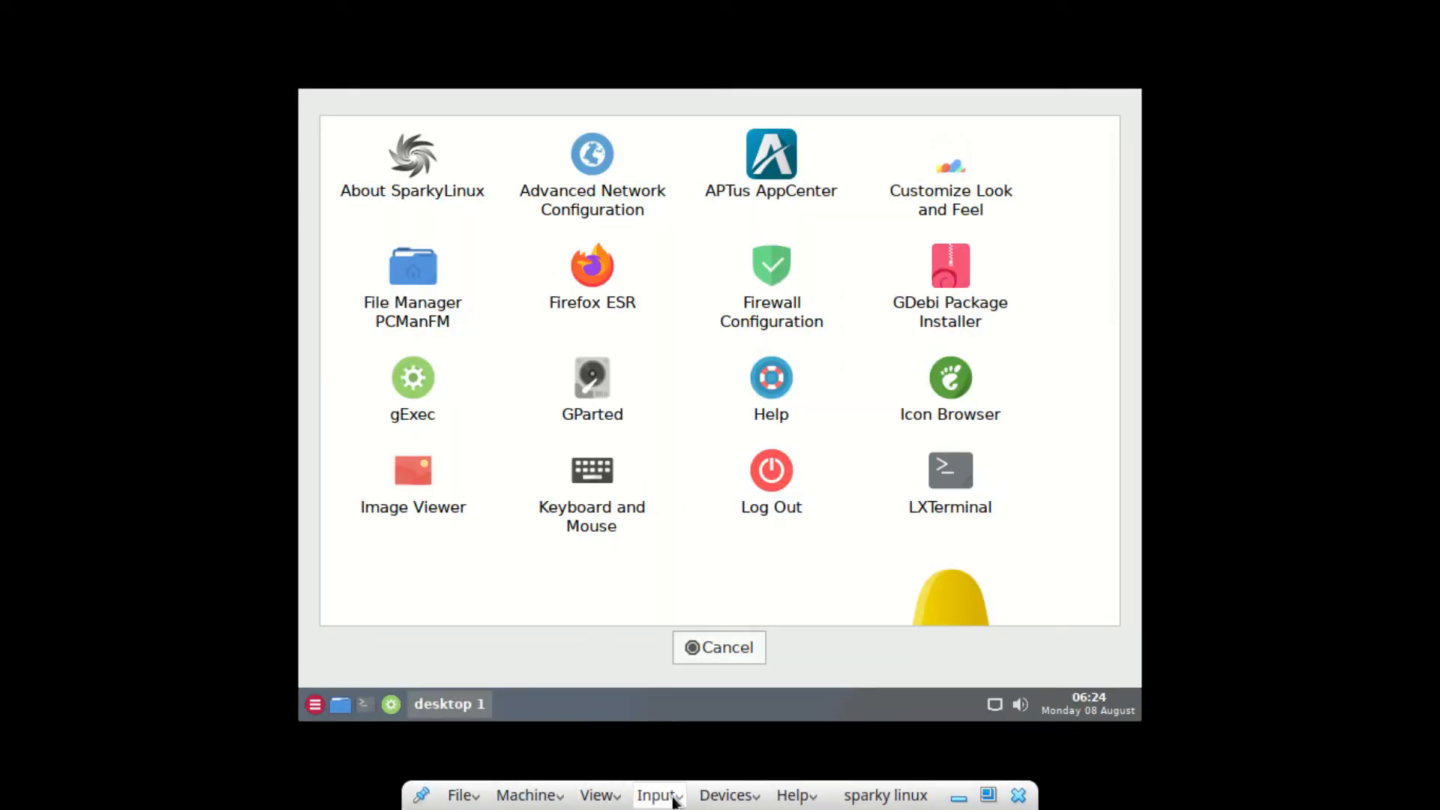
left_click(592, 795)
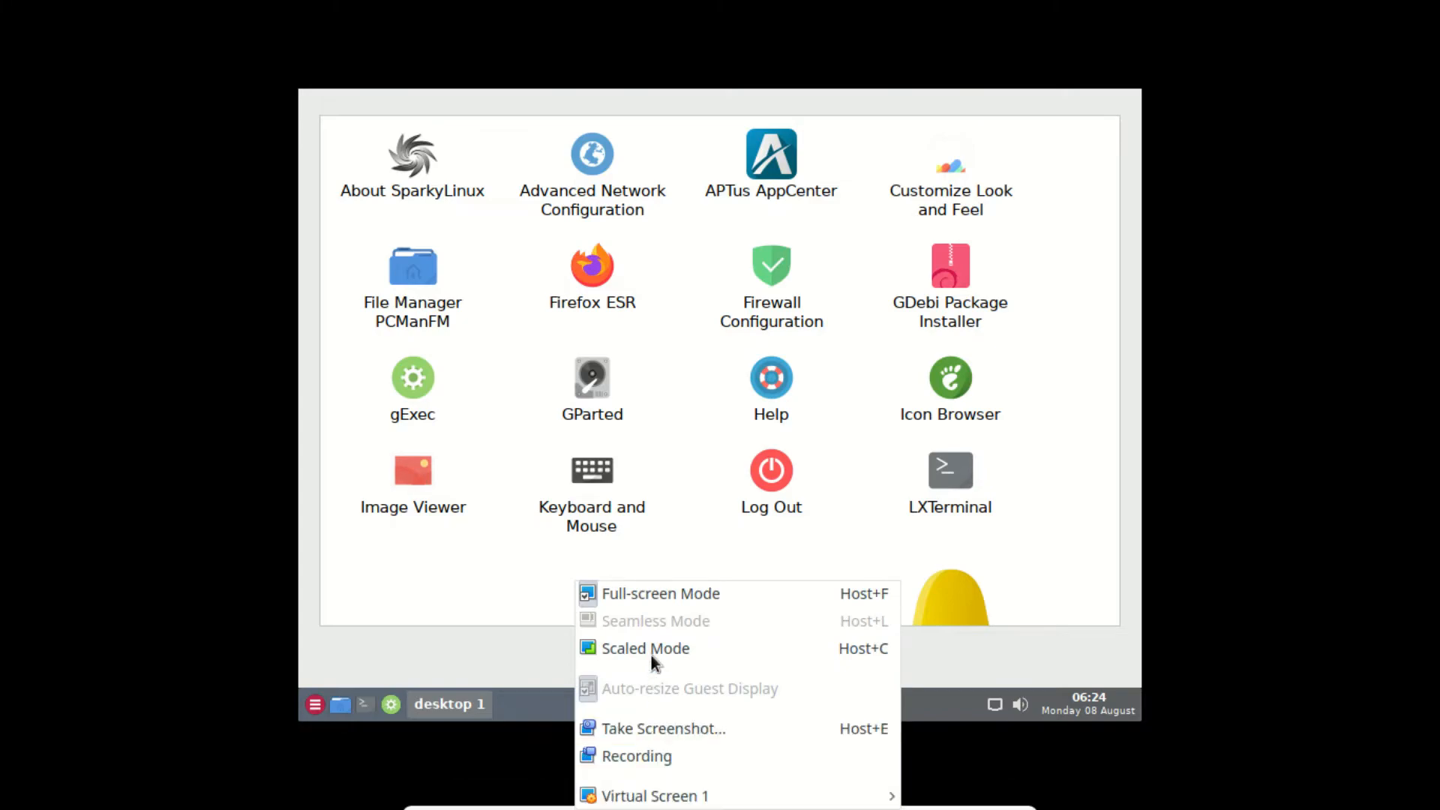
left_click(629, 603)
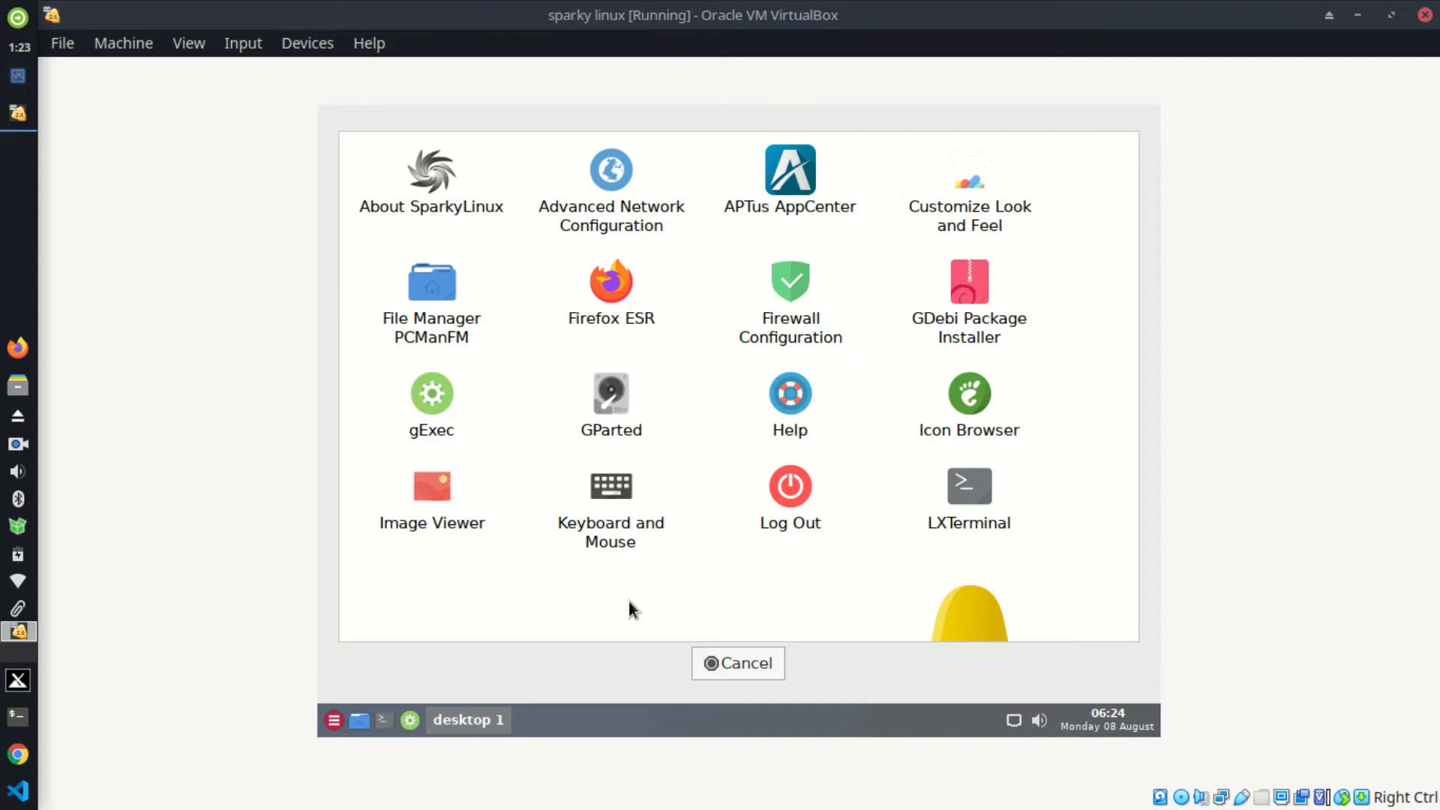
key("Control_R+r")
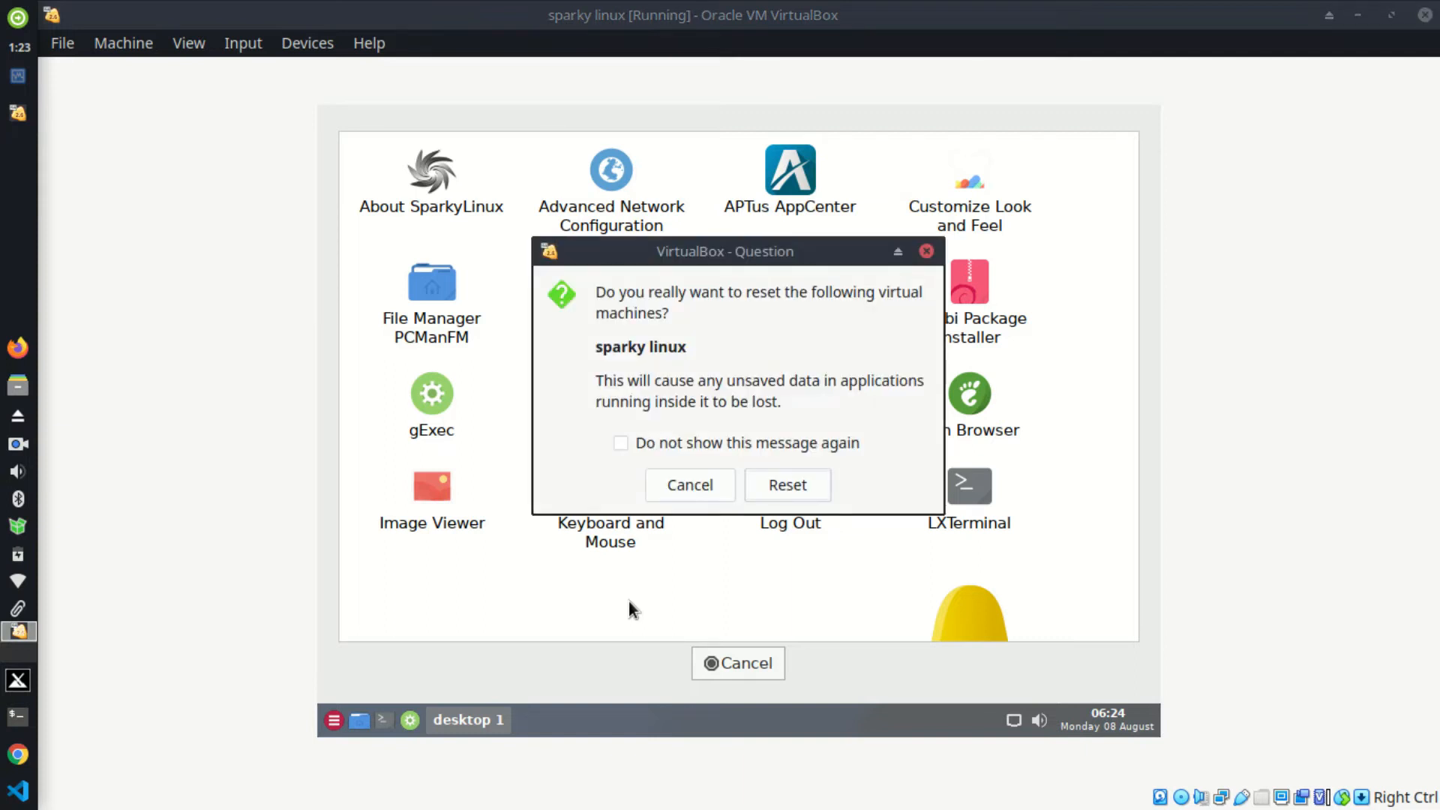
left_click(690, 487)
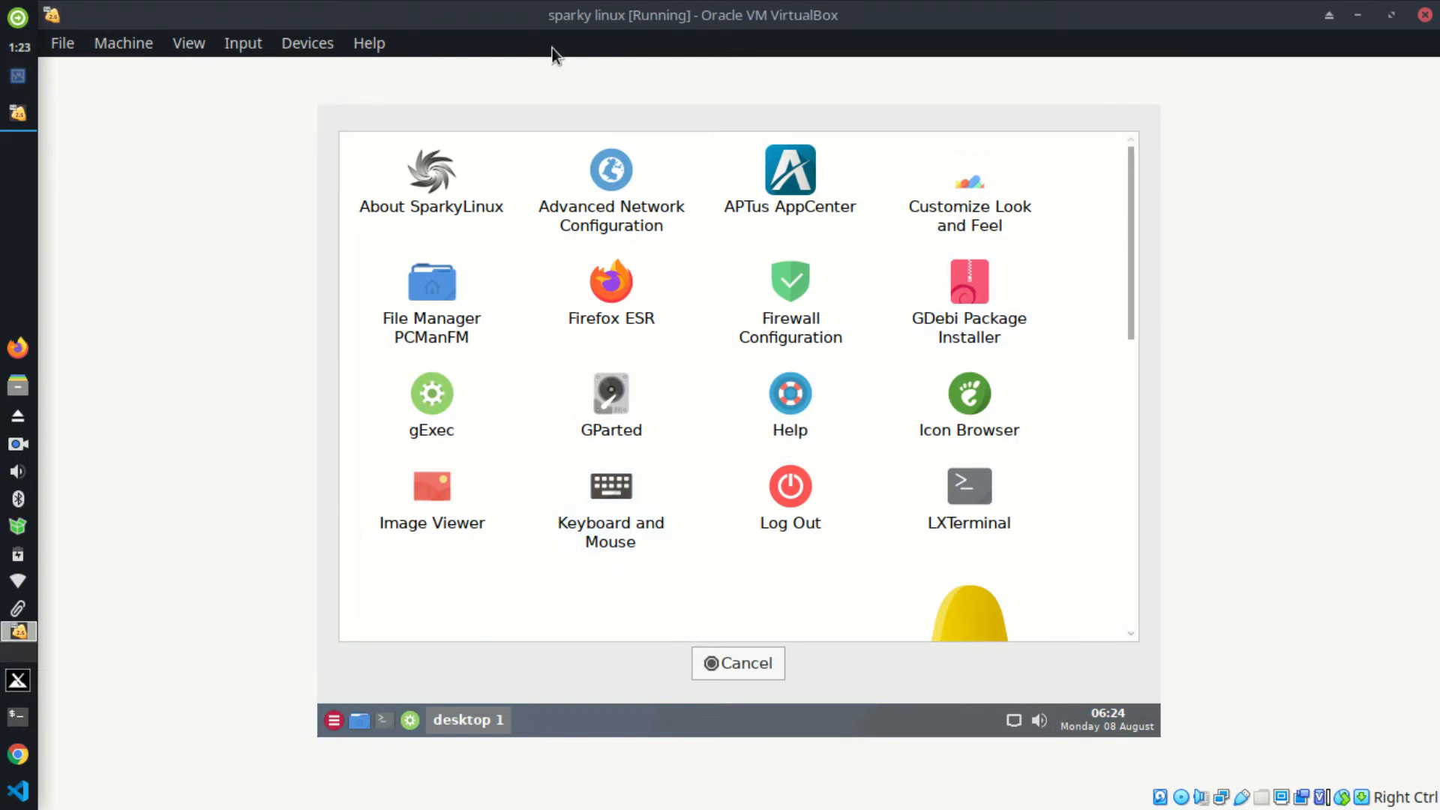
Step: Browse the VM Input and View menus without choosing, then request scaled mode with Host+C
left_click(242, 45)
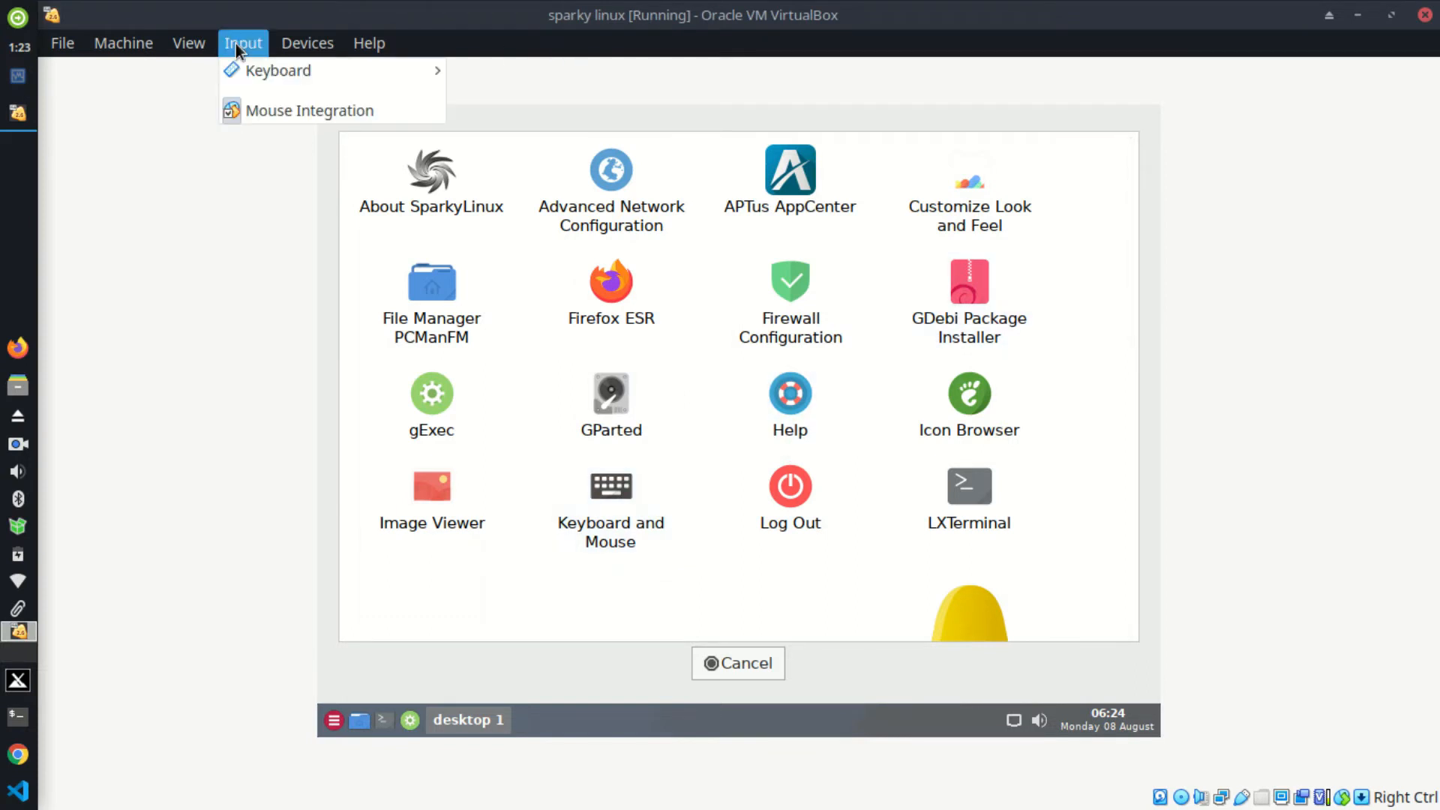
left_click(197, 42)
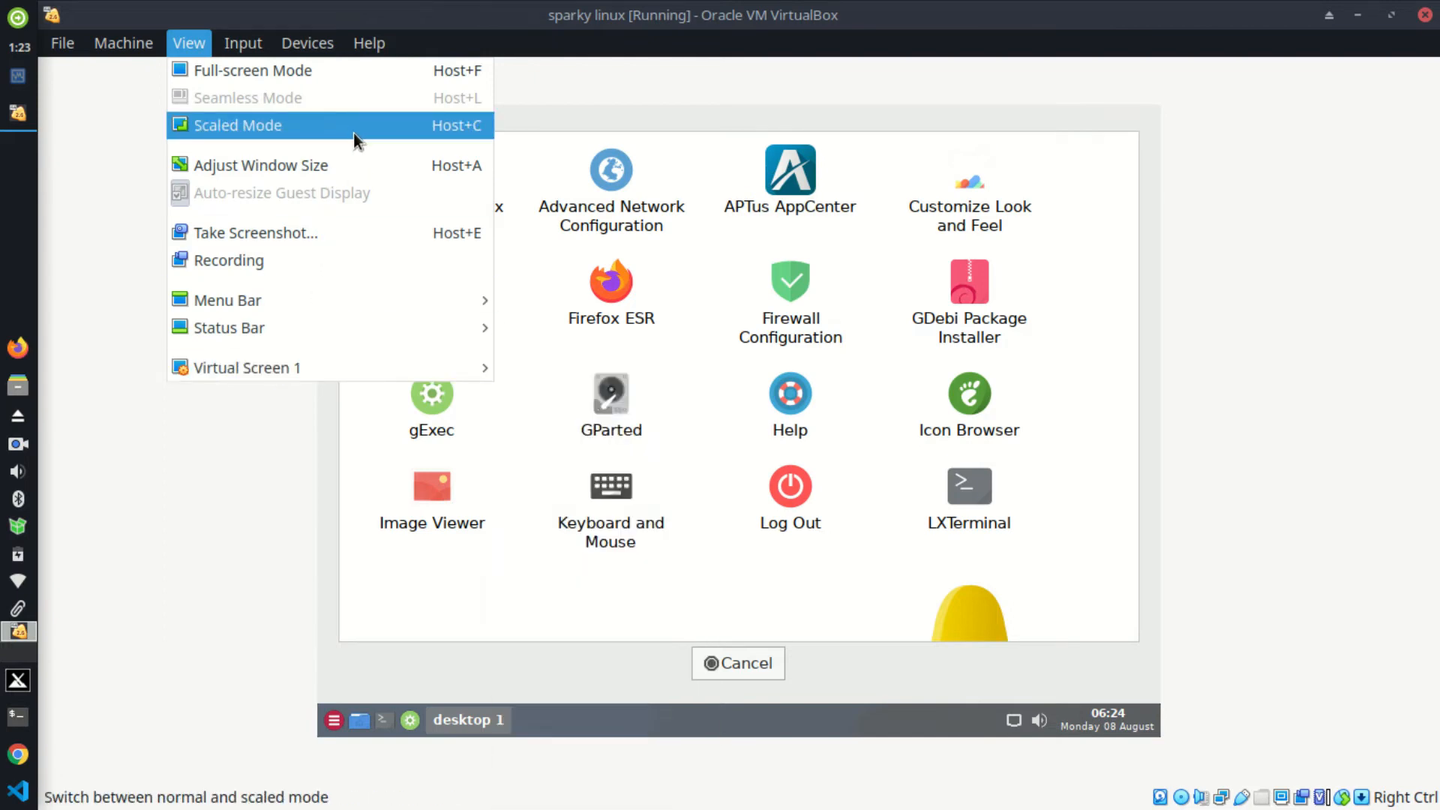
left_click(105, 278)
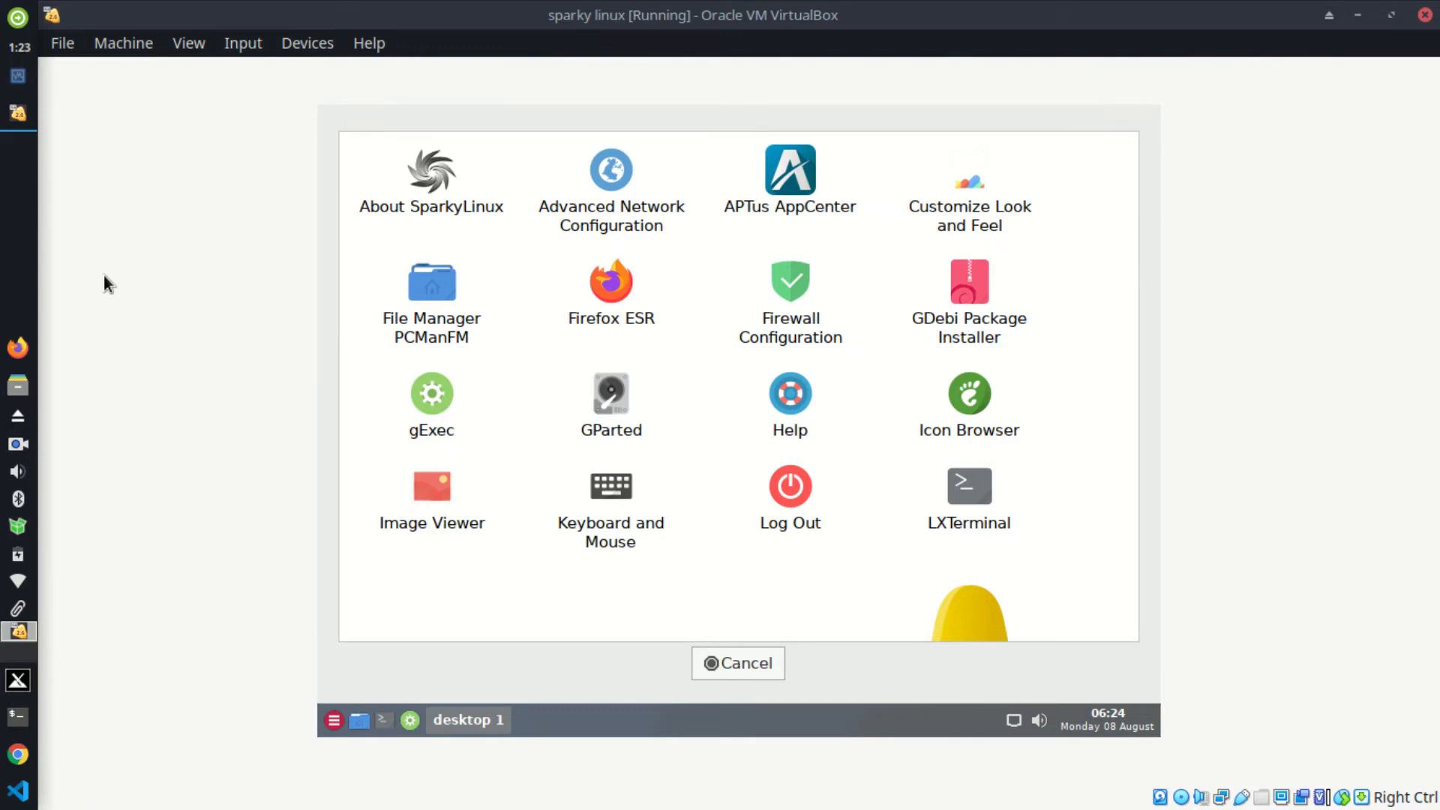
key("Control_R+c")
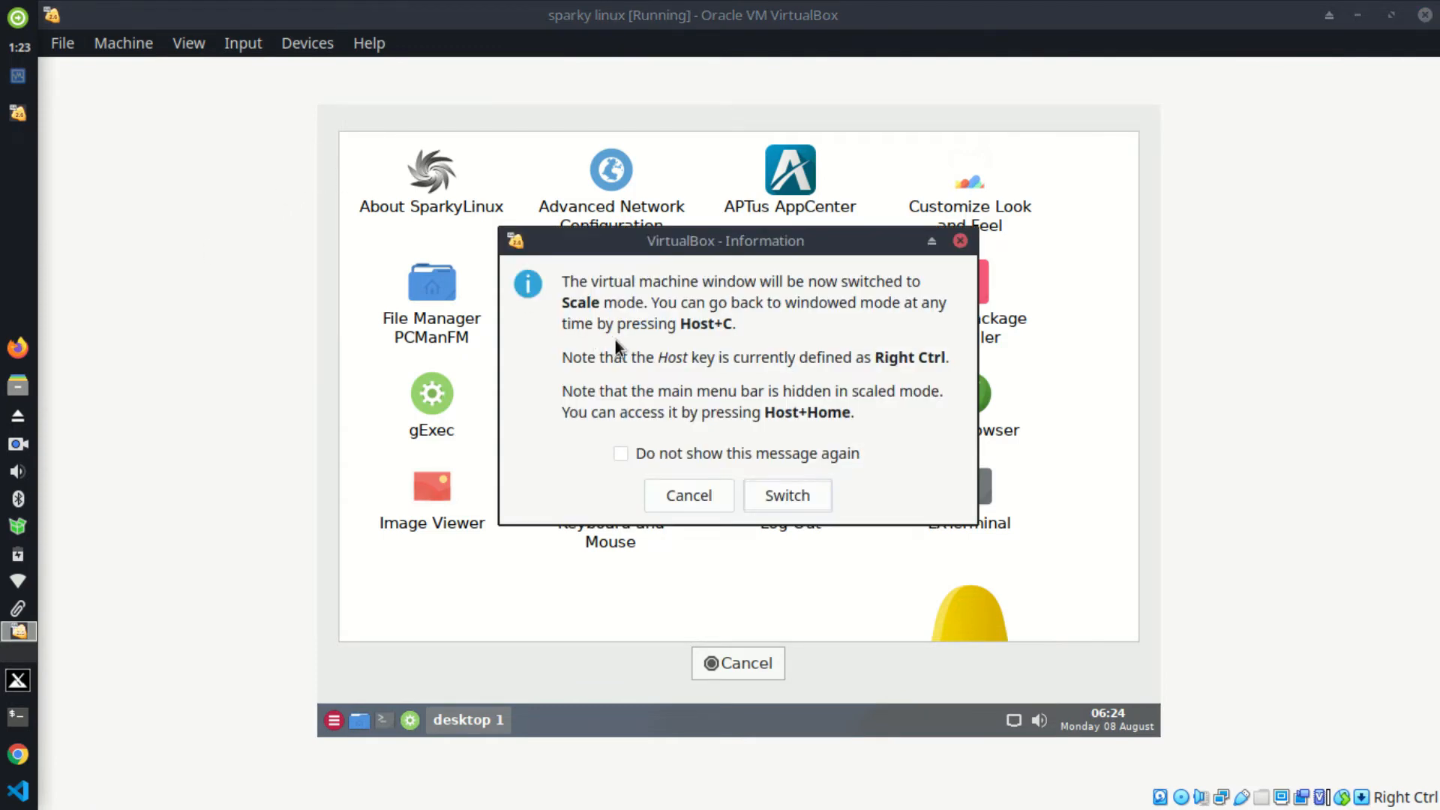
Step: Switch the VM to scaled mode, maximize its window, and open a guest terminal
left_click(788, 497)
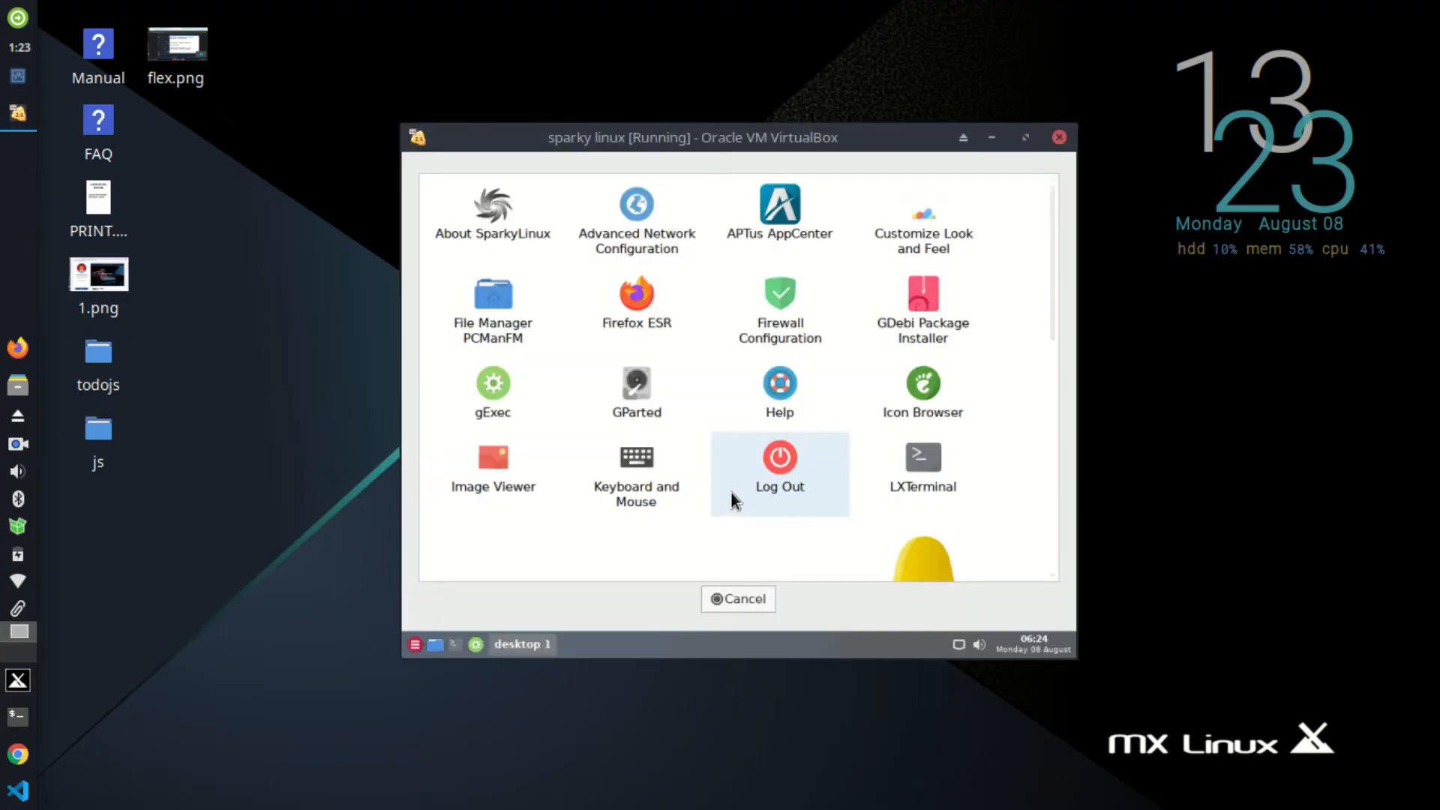
left_click(1025, 143)
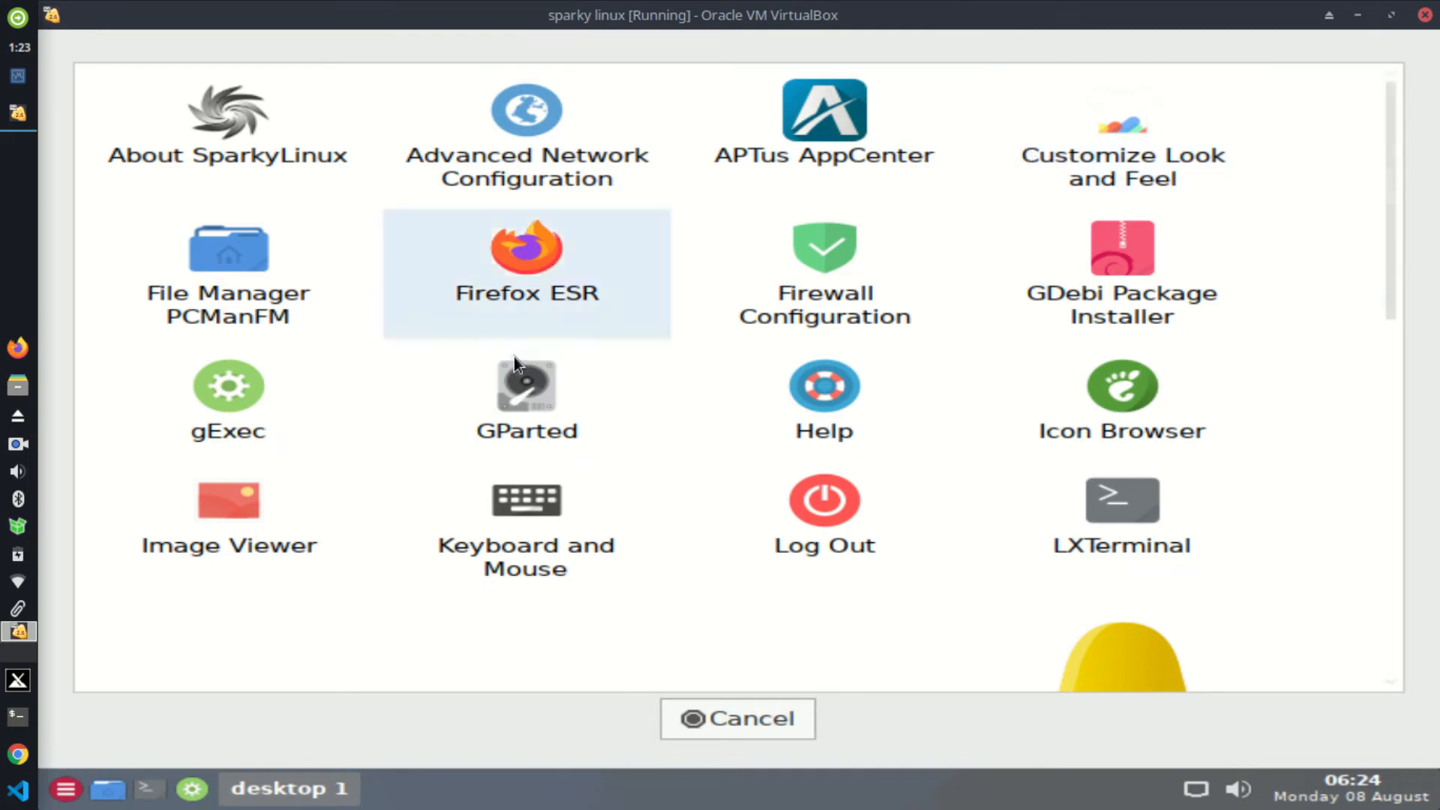
left_click(153, 784)
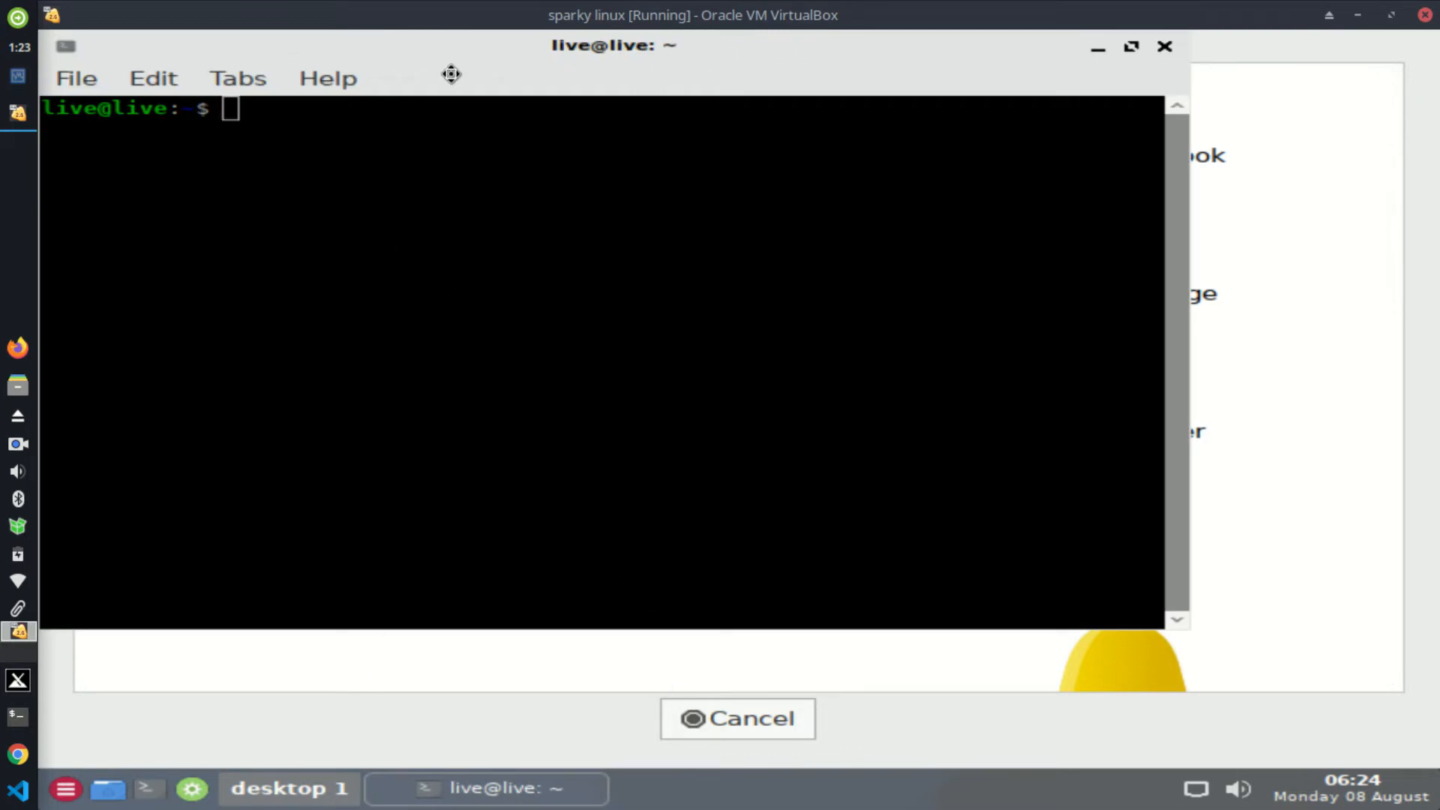
Step: Move the guest terminal aside and run ls to list the home folder
left_click_drag(450, 65, 499, 126)
type("ls")
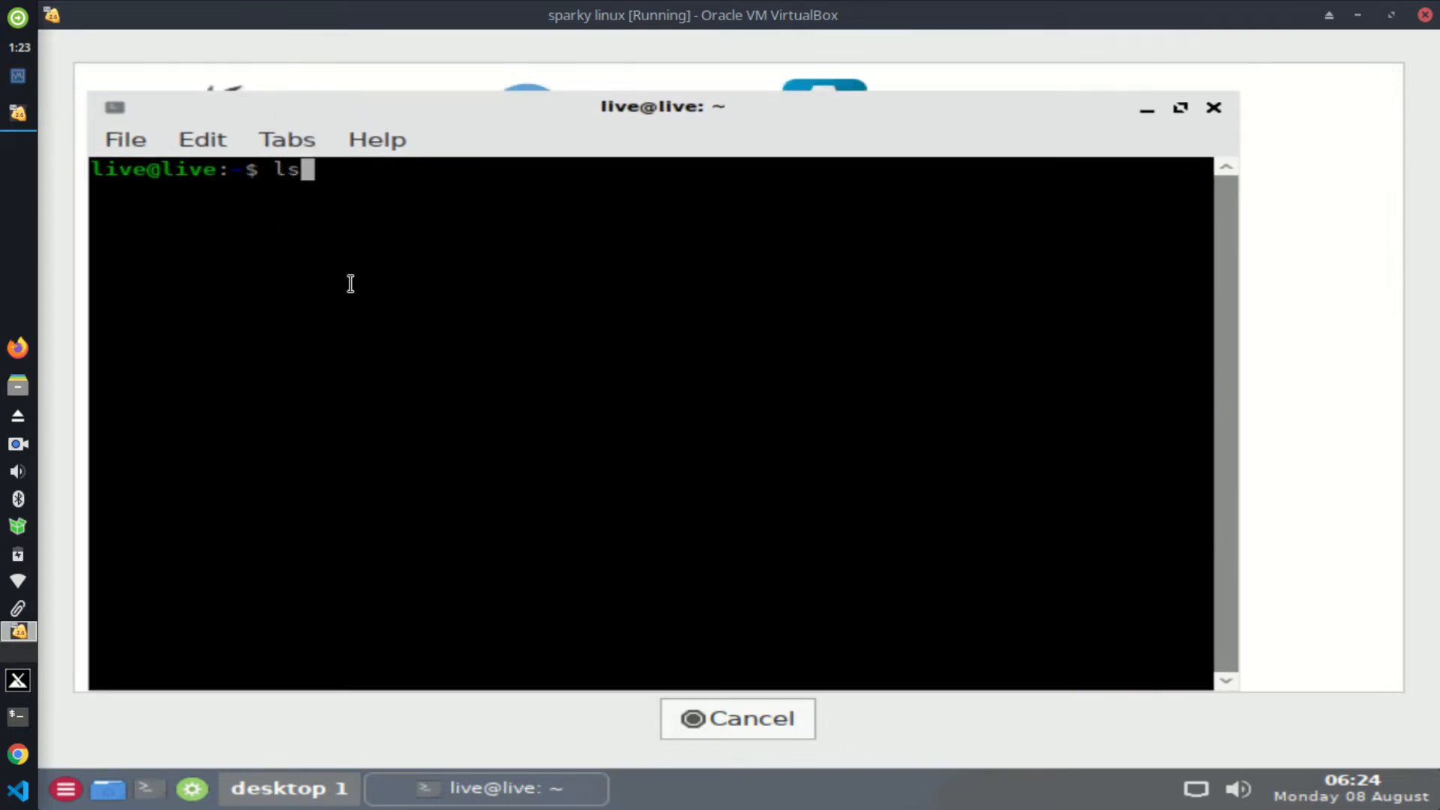
key("Return")
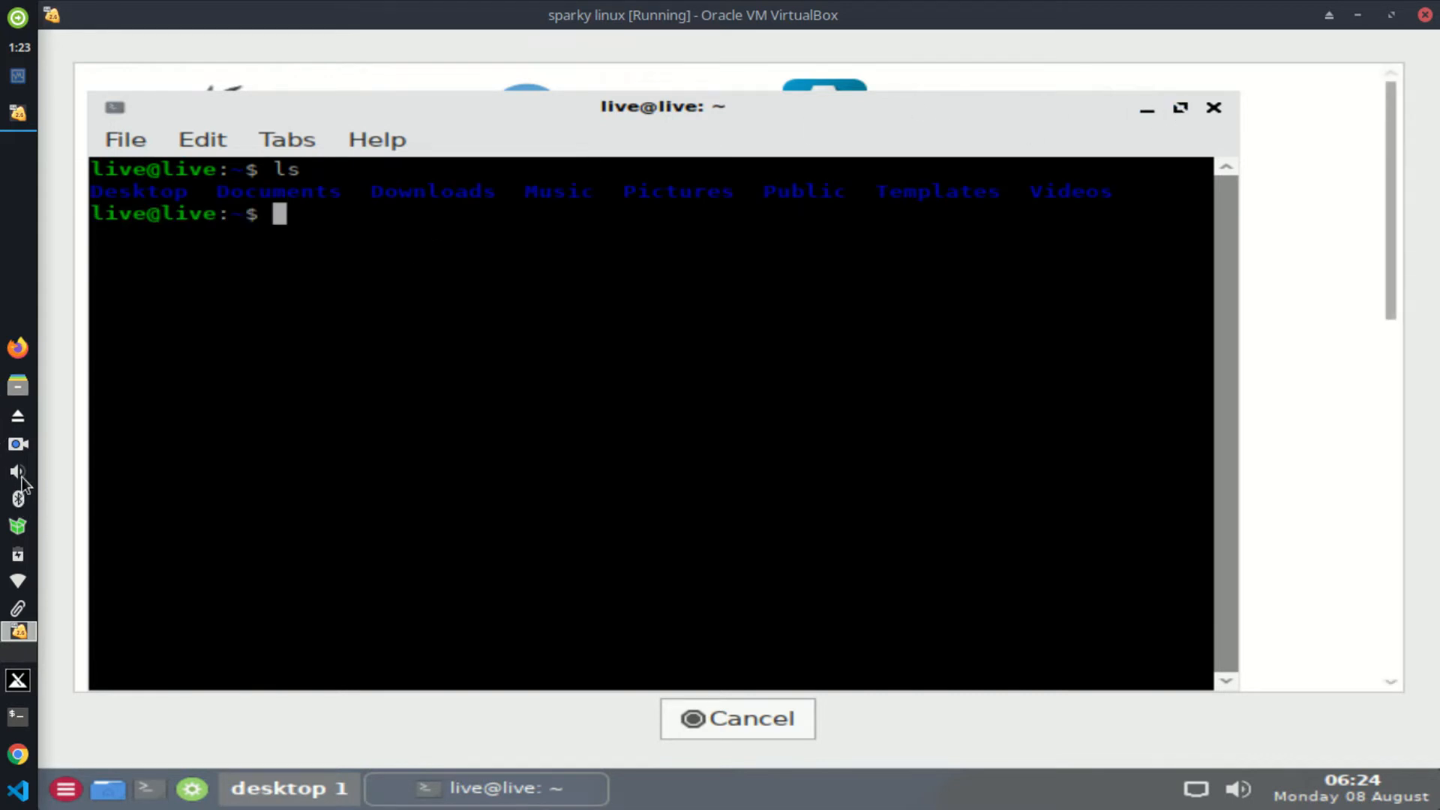
Step: Raise the guest display brightness, then close the terminal and the app launcher grid
left_click(22, 553)
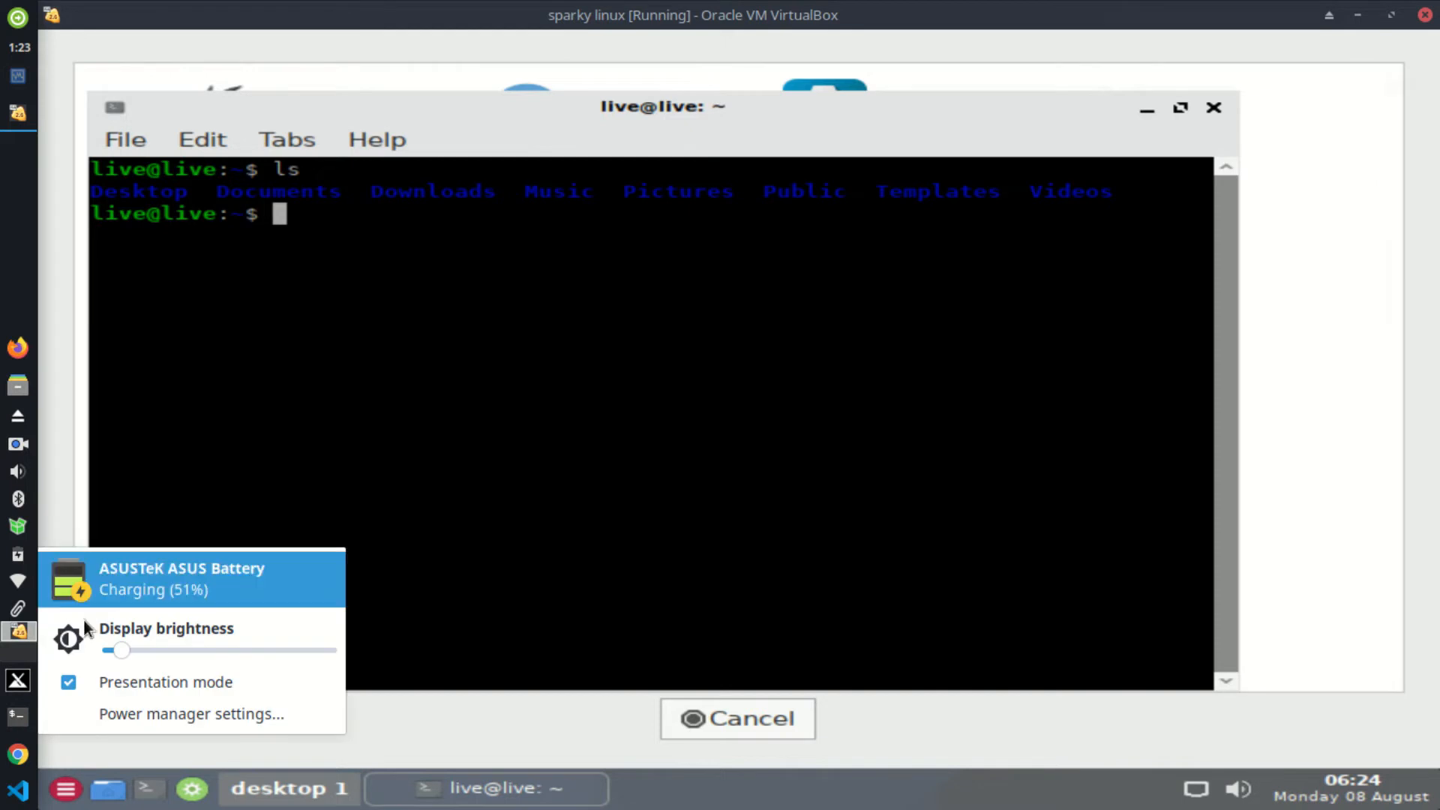
left_click(164, 647)
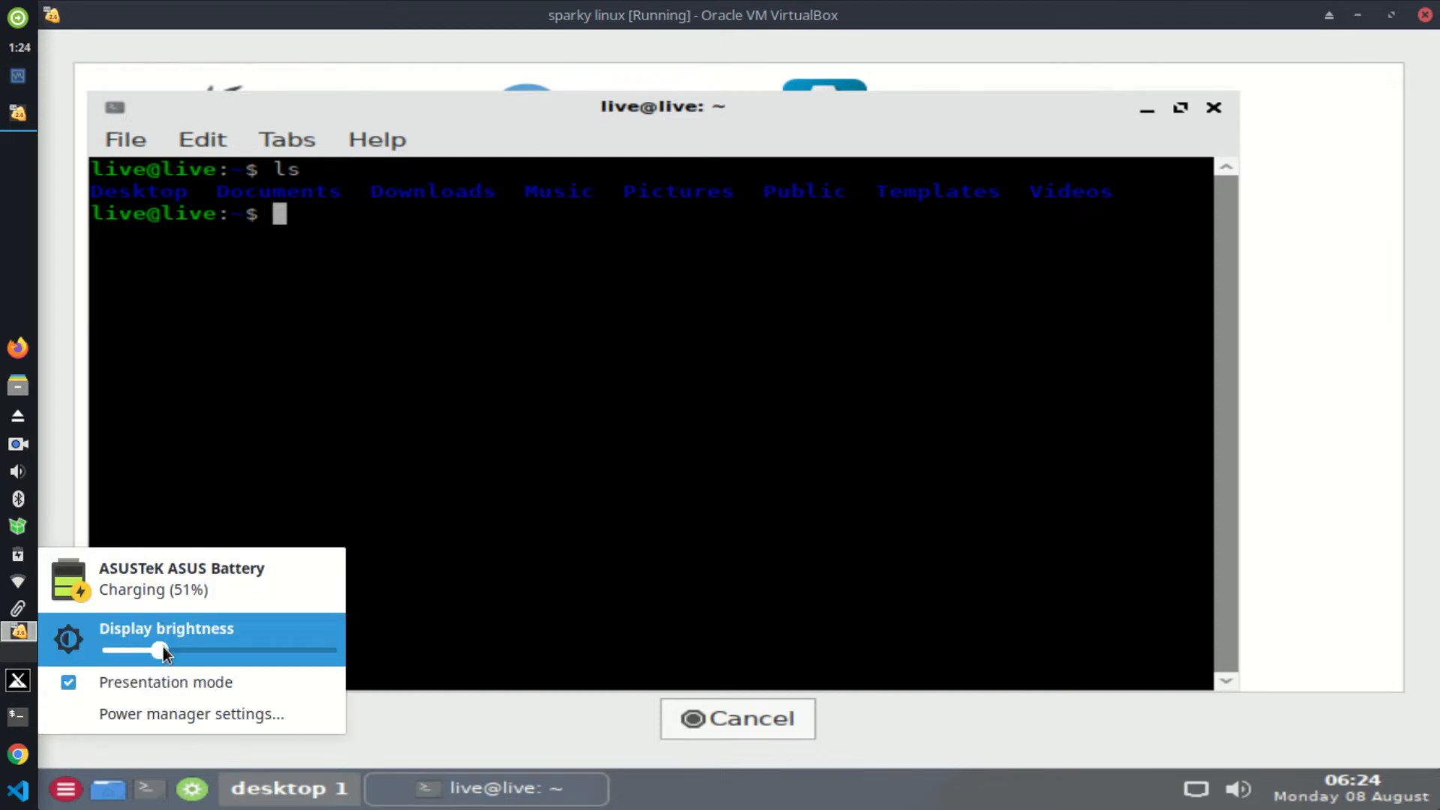
left_click(408, 480)
left_click(1208, 113)
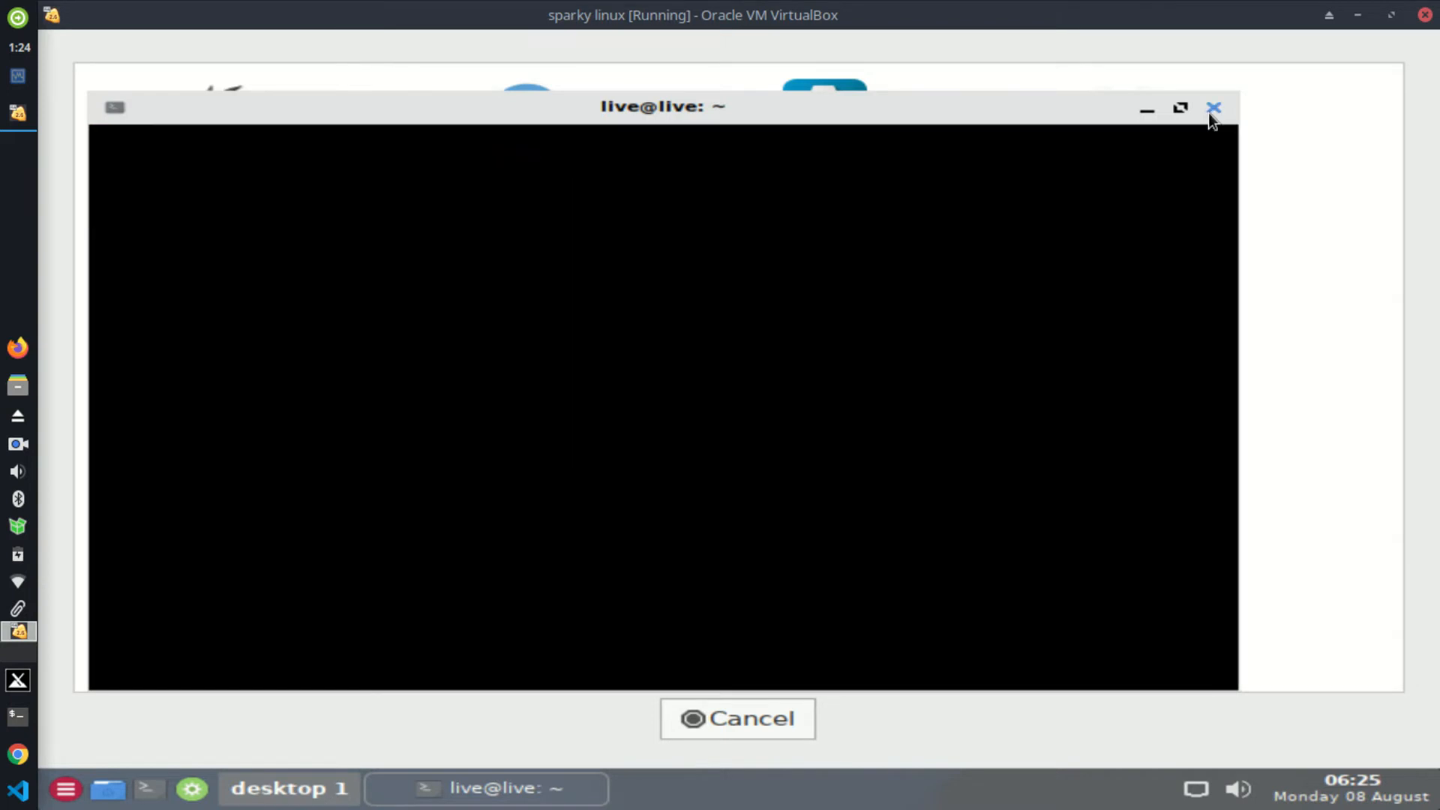
left_click(767, 726)
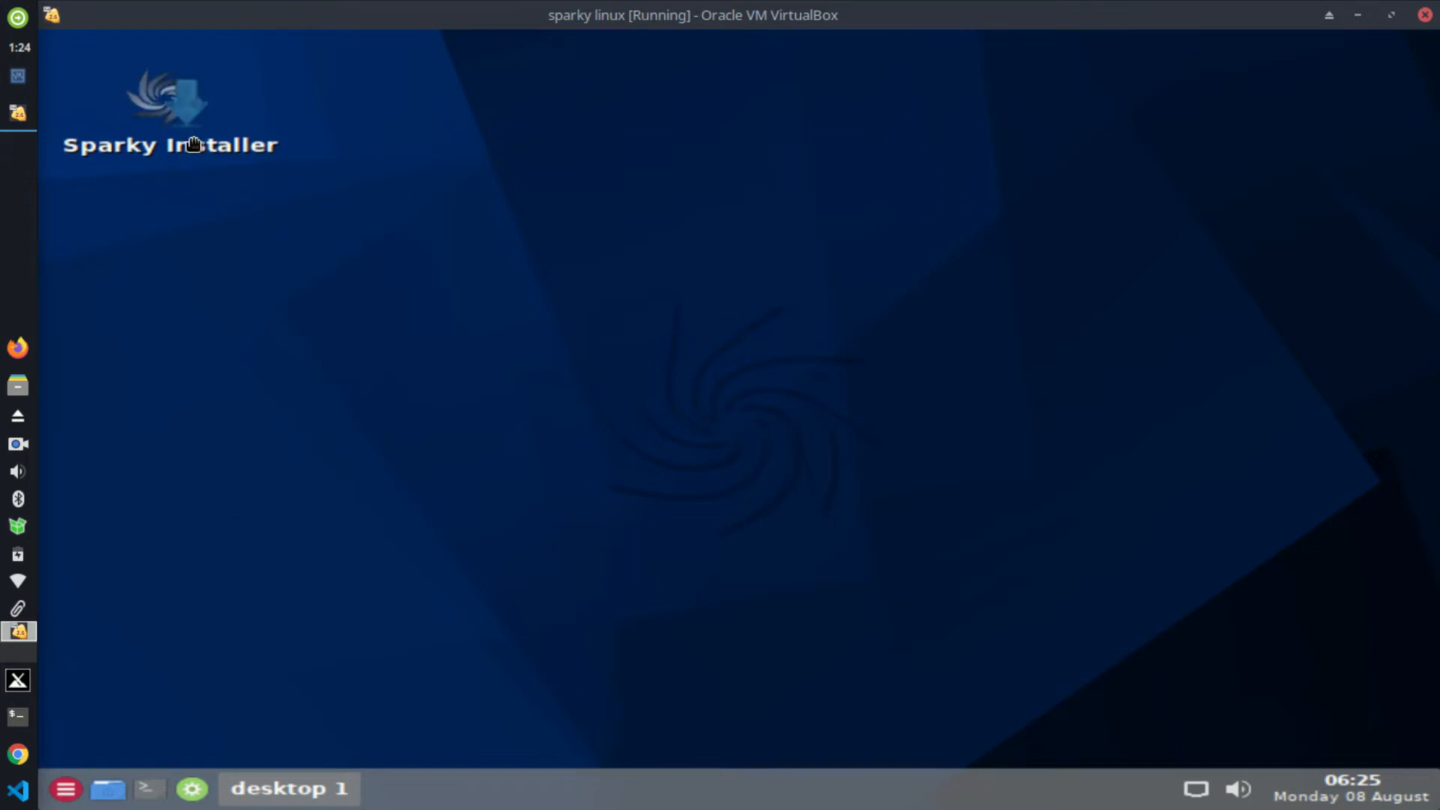
Step: Move the Sparky Installer desktop icon and try launching it several times
left_click_drag(194, 144, 244, 187)
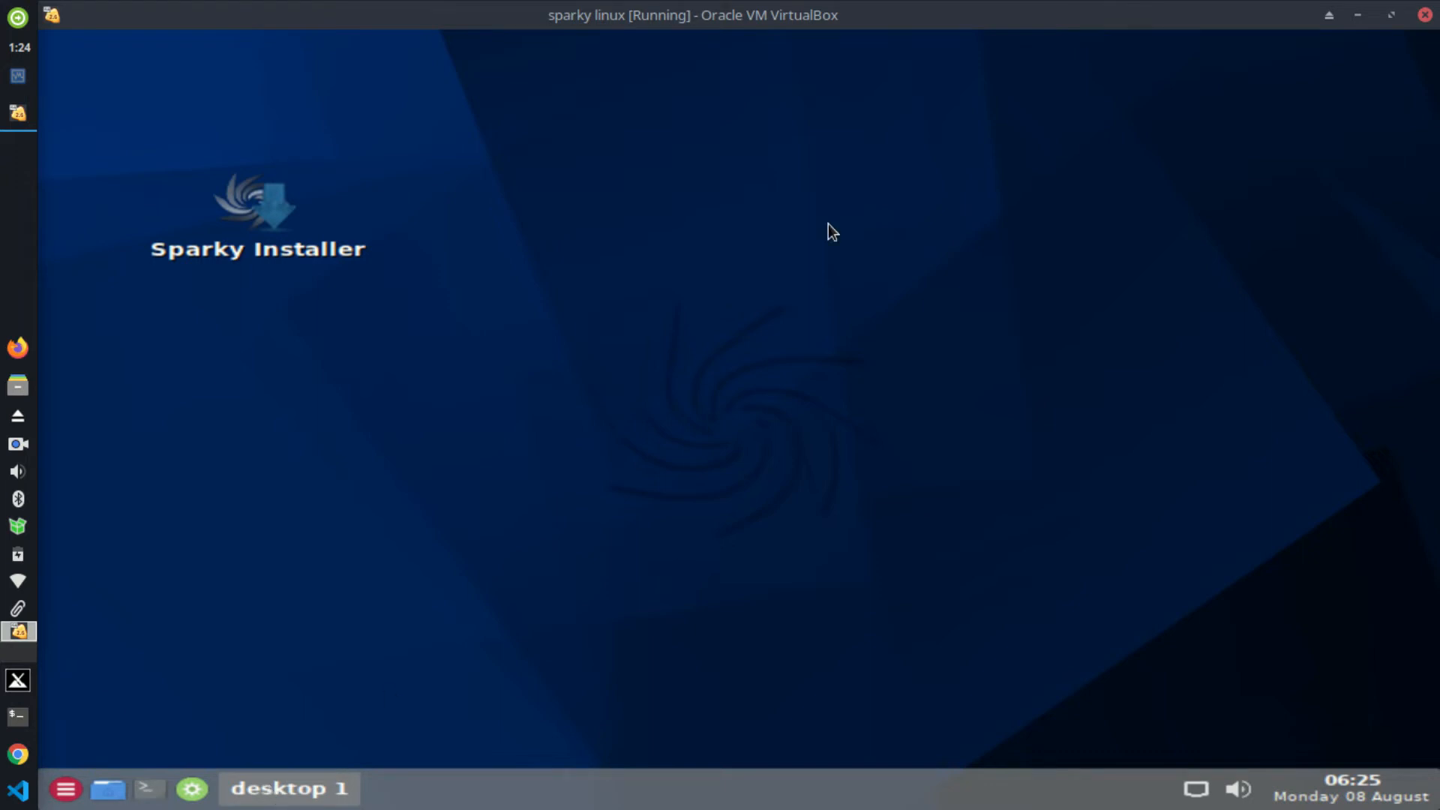
double_click(282, 219)
left_click(252, 215)
left_click(251, 215)
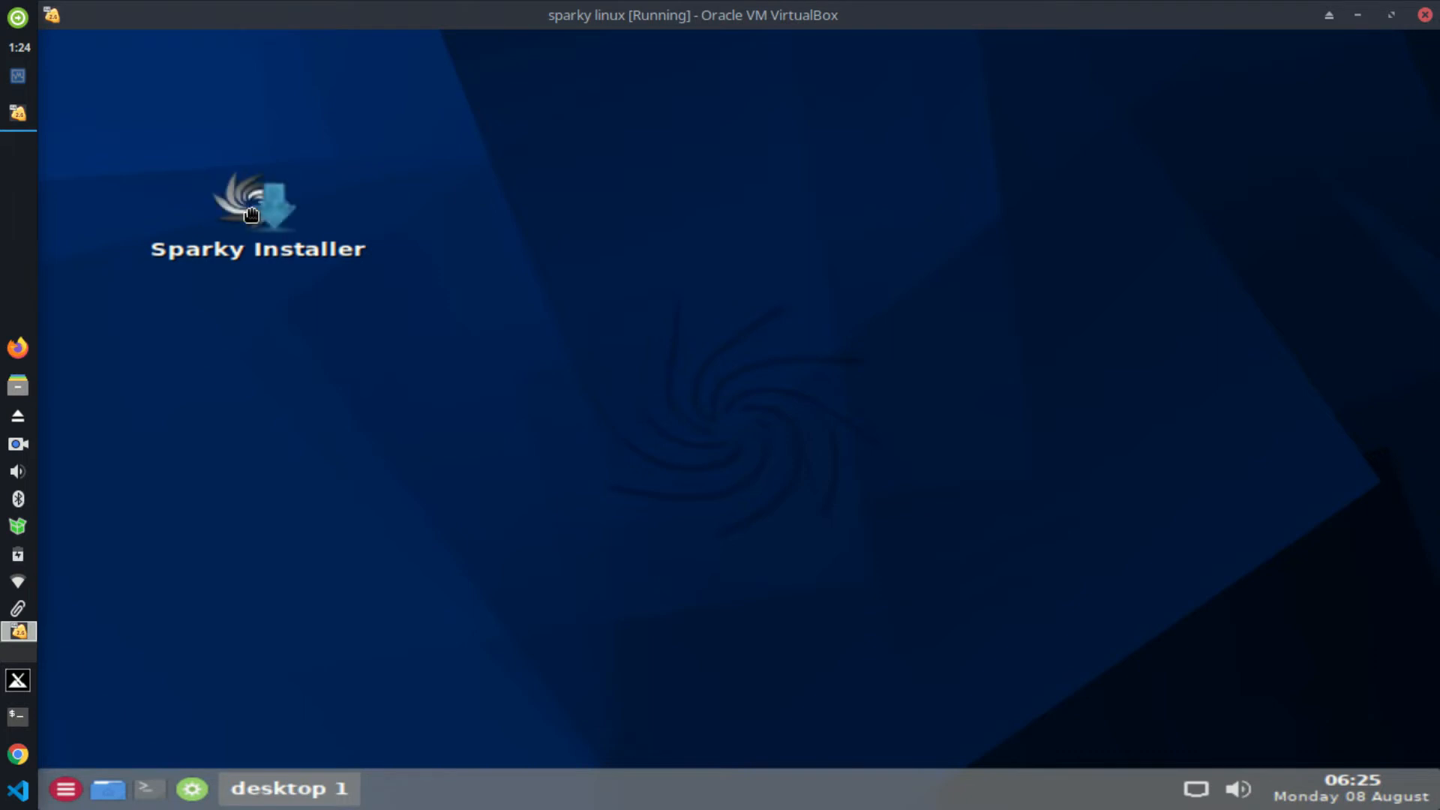
left_click(252, 215)
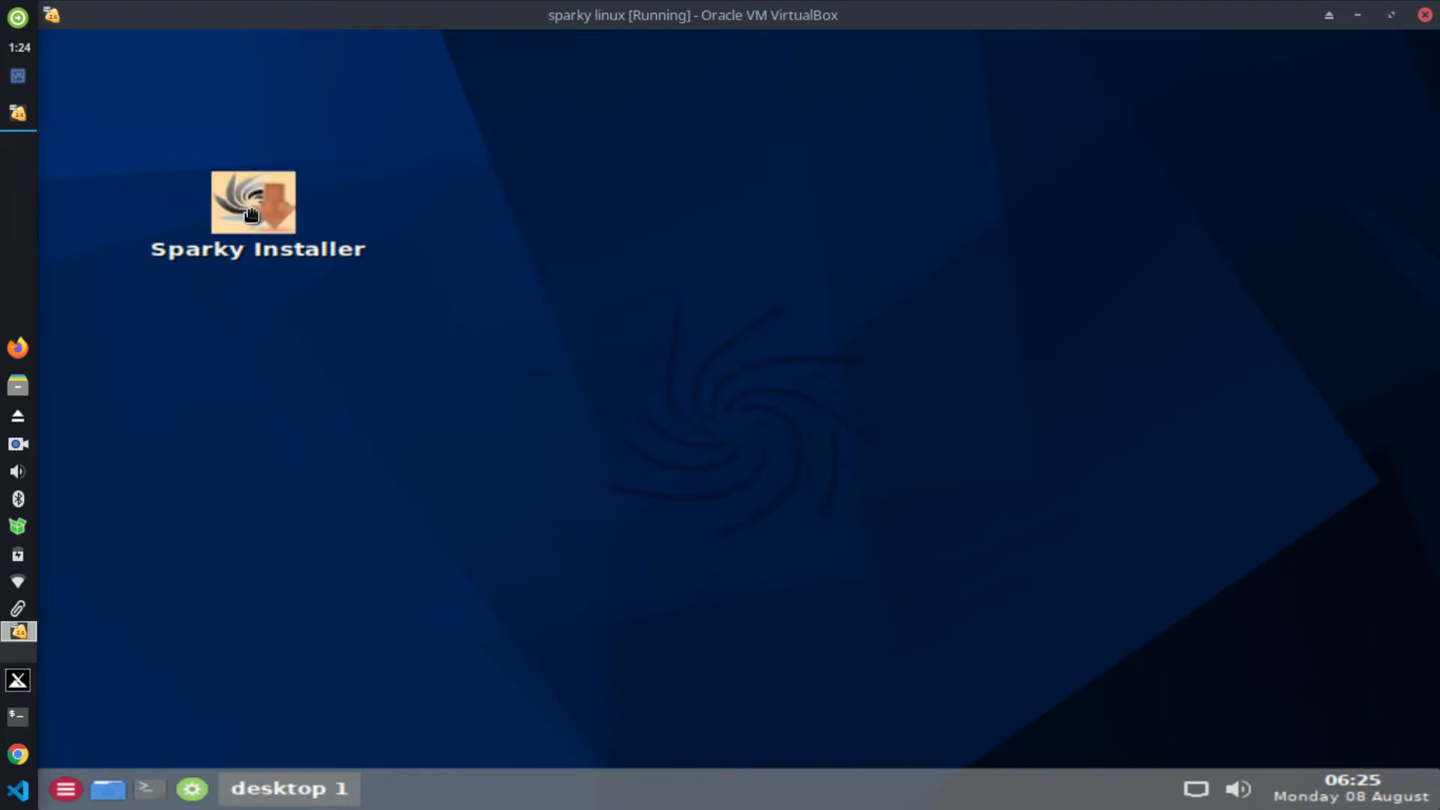
Step: Dismiss the application menu grid and start the Sparky Installer
left_click(67, 798)
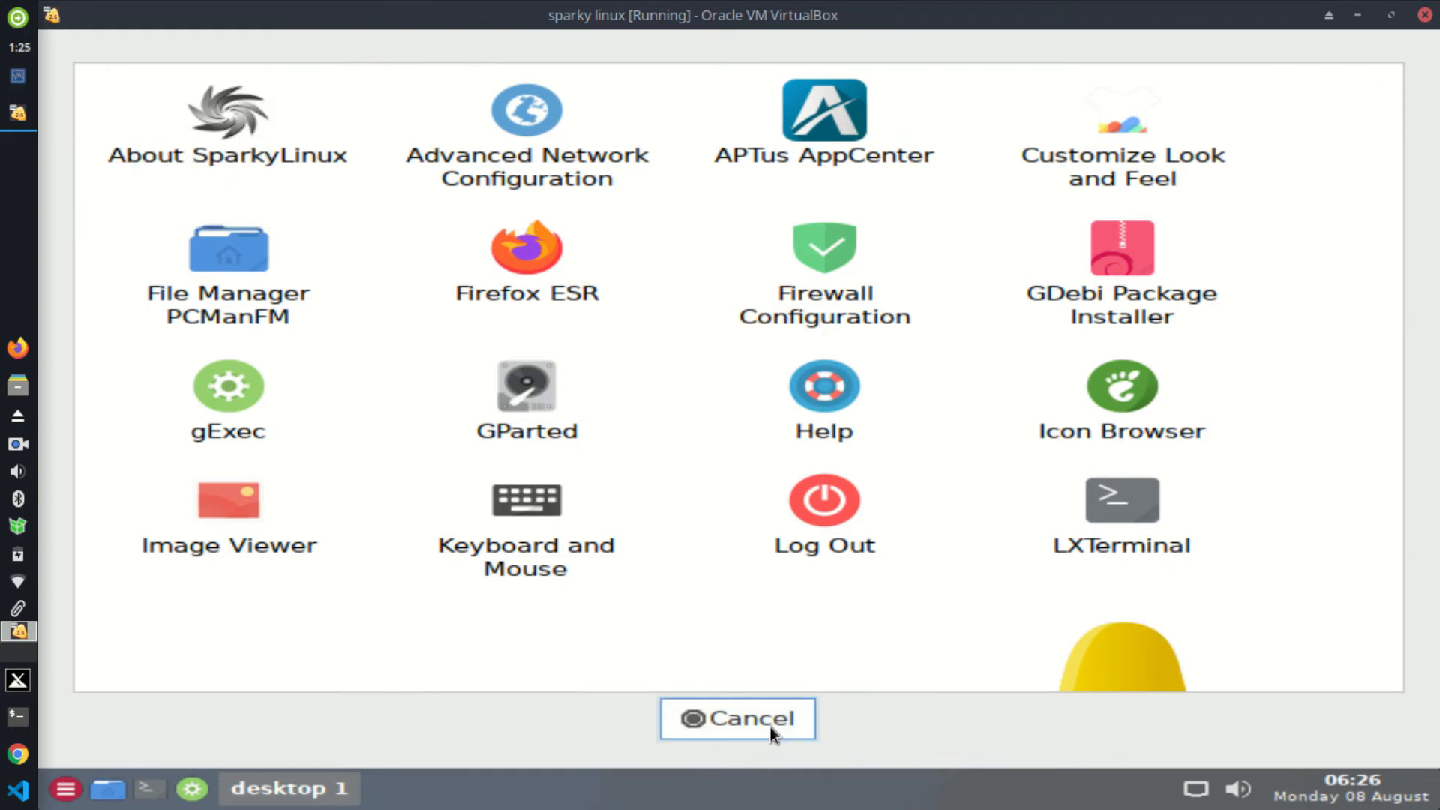
left_click(771, 726)
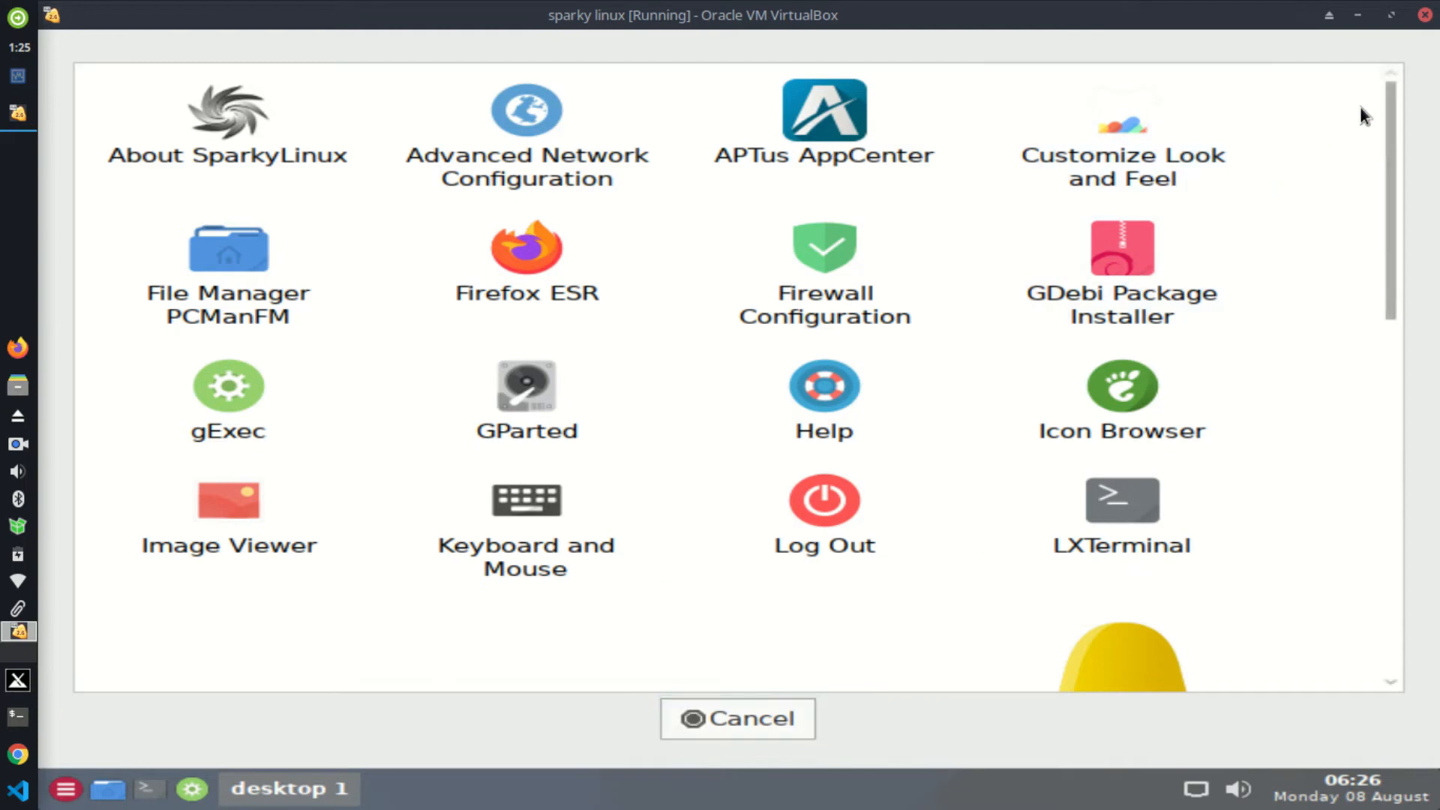
left_click(711, 718)
left_click(711, 719)
left_click(712, 719)
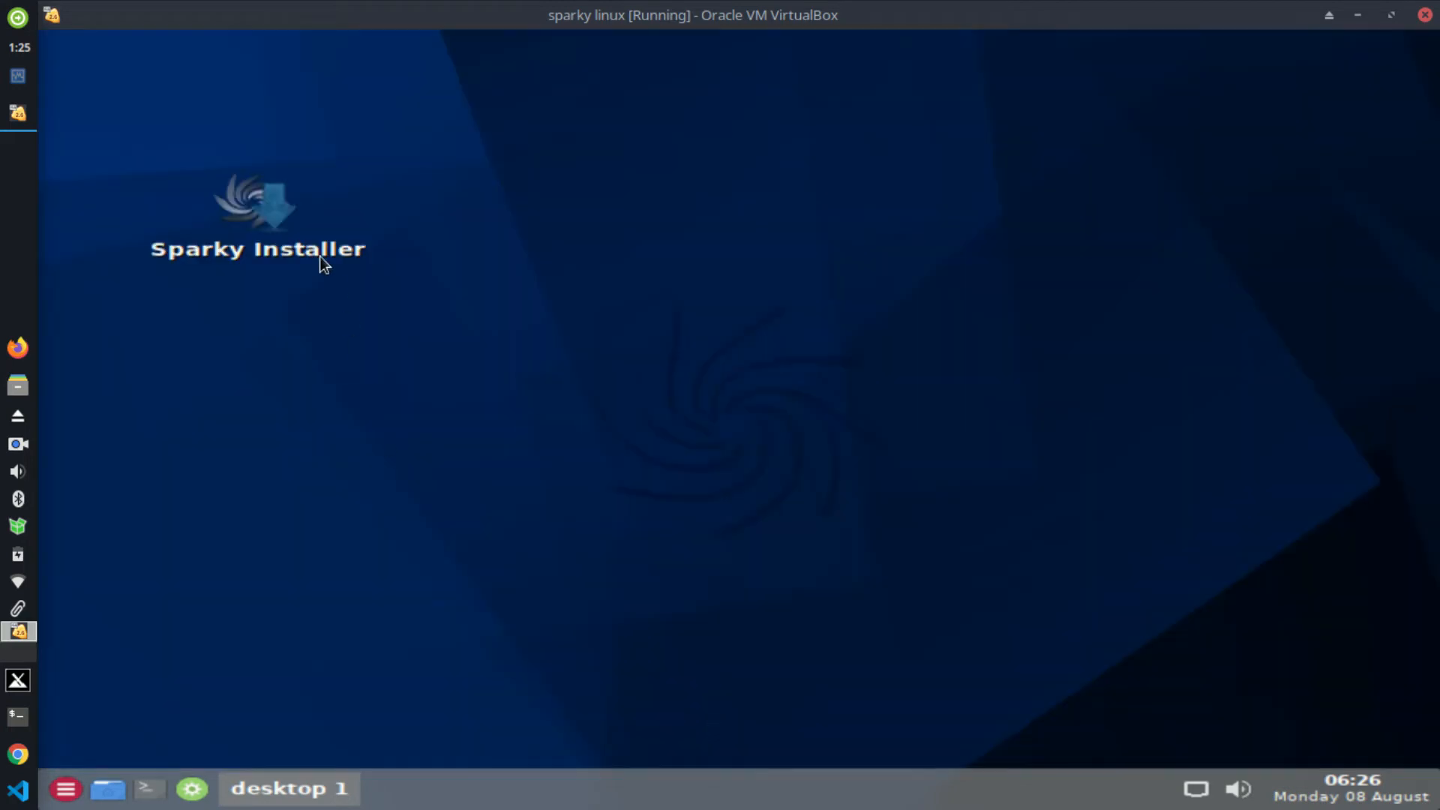
left_click(274, 227)
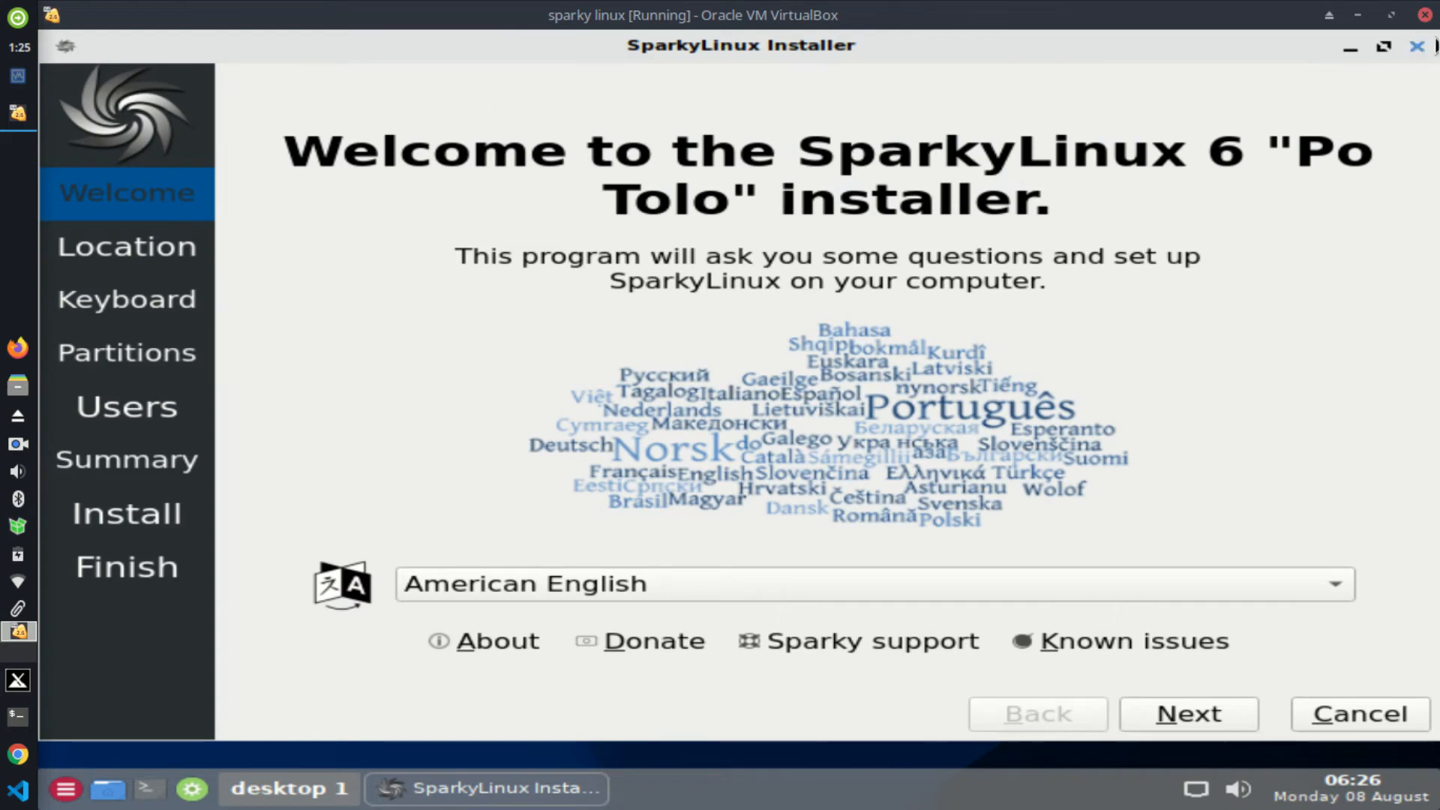
Step: Try Indonesian as installer language, revert to American English, and advance to the Location step
left_click(1350, 45)
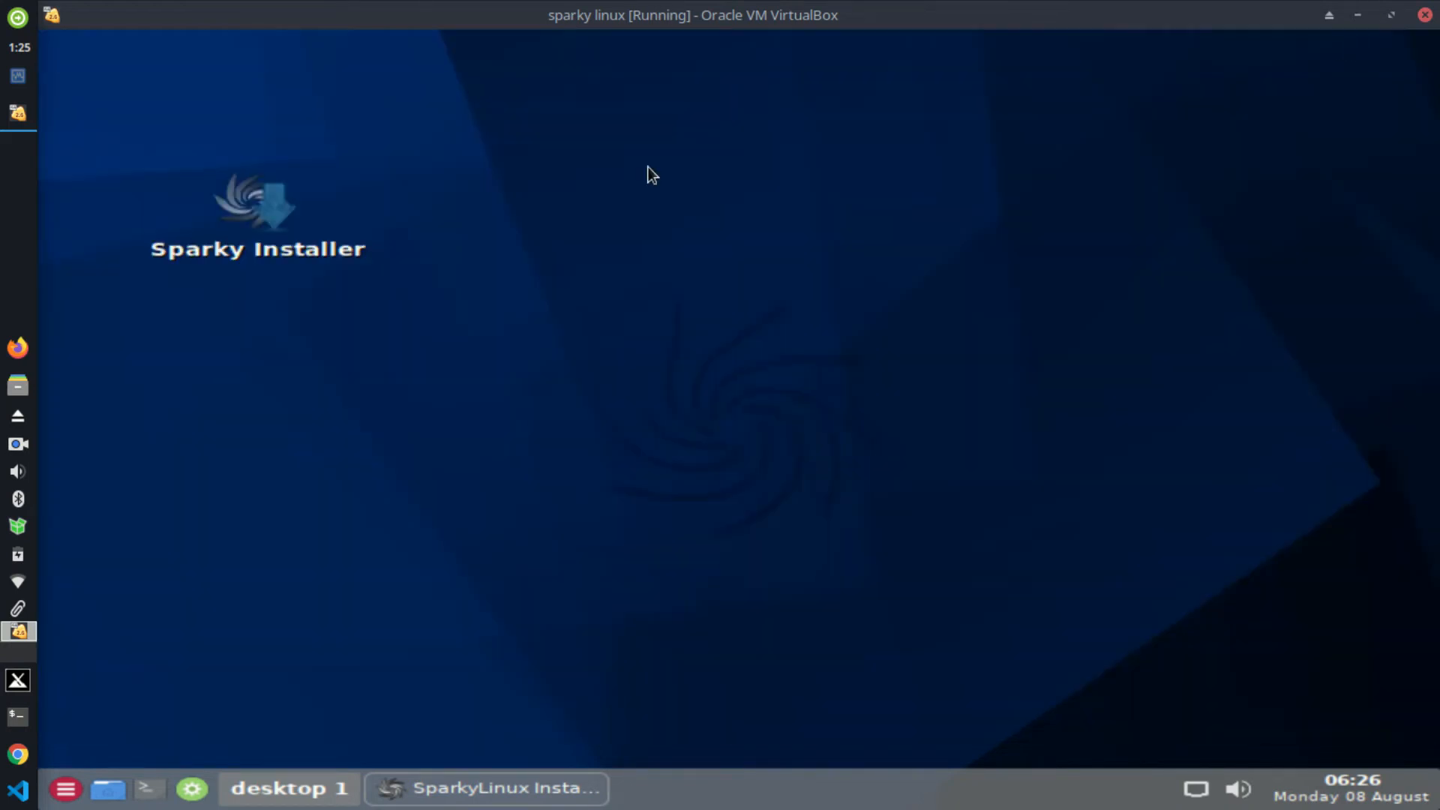
left_click(434, 771)
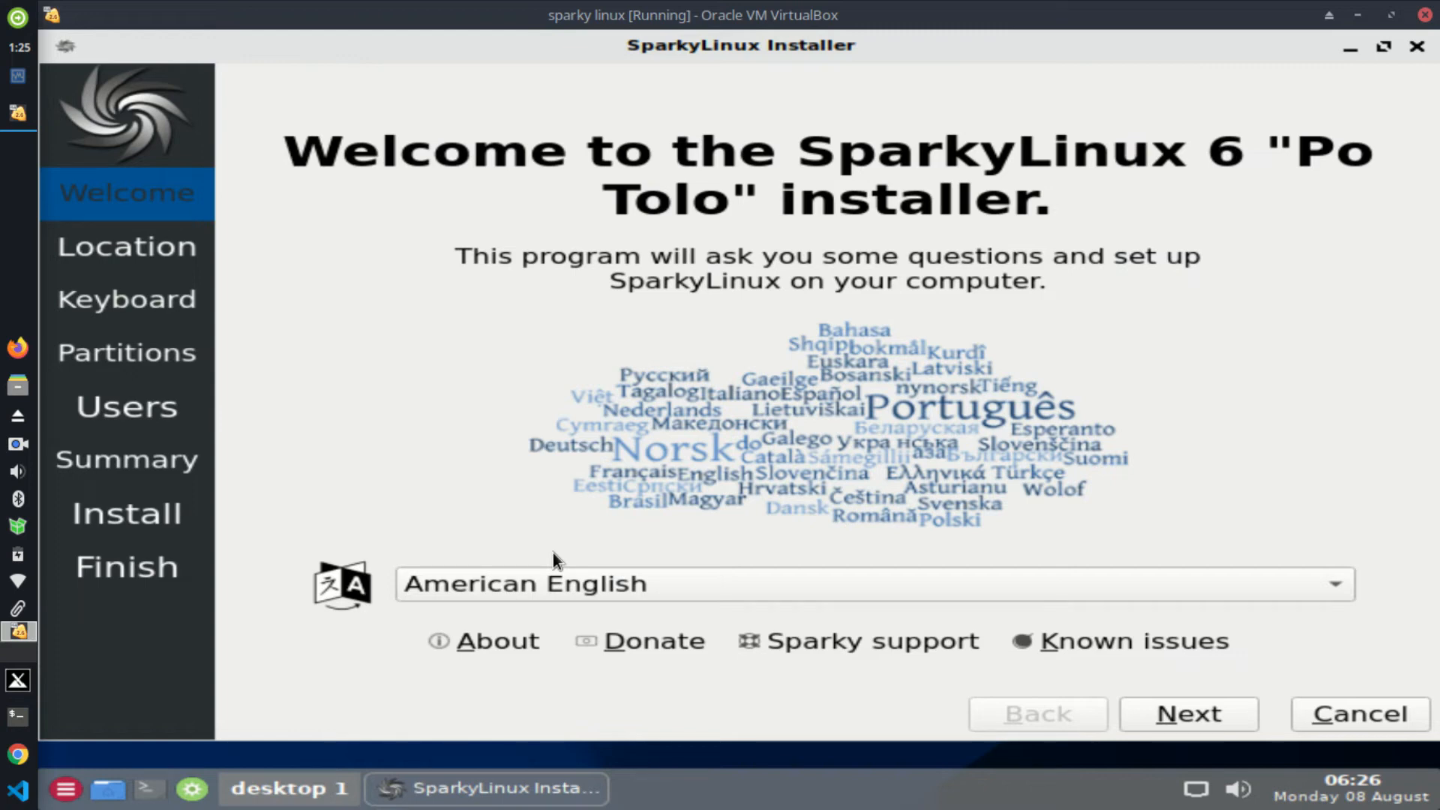
left_click(531, 576)
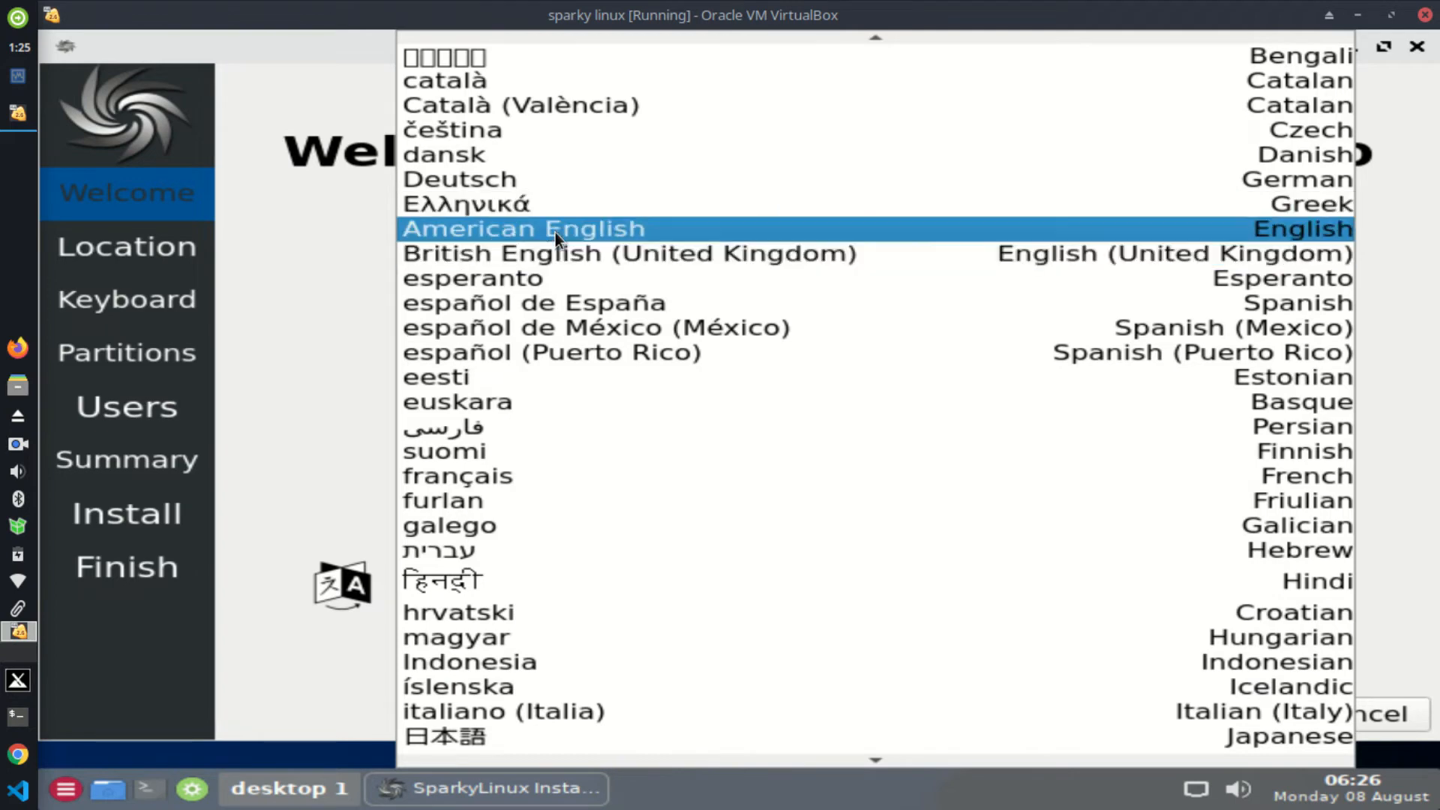
left_click(485, 663)
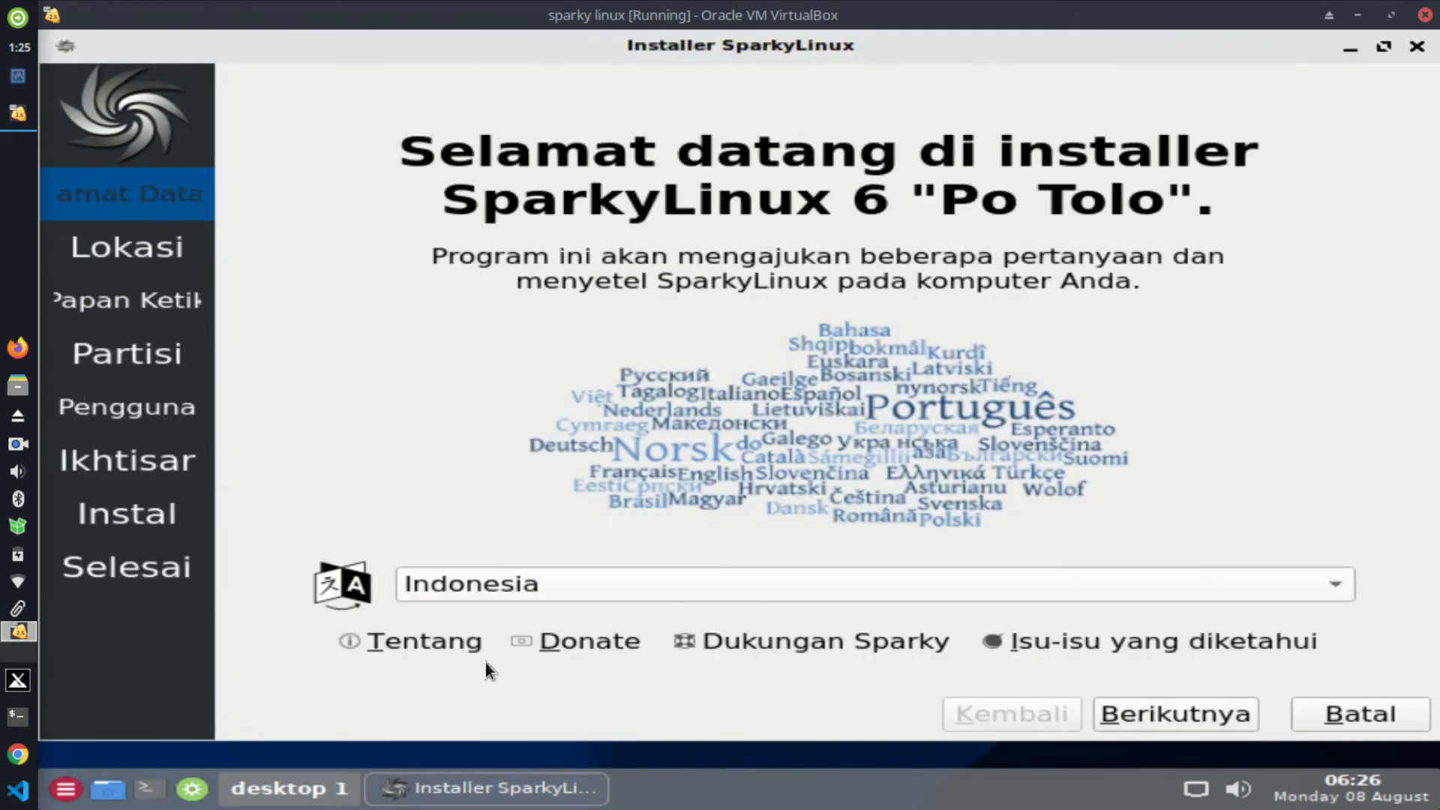
left_click(528, 584)
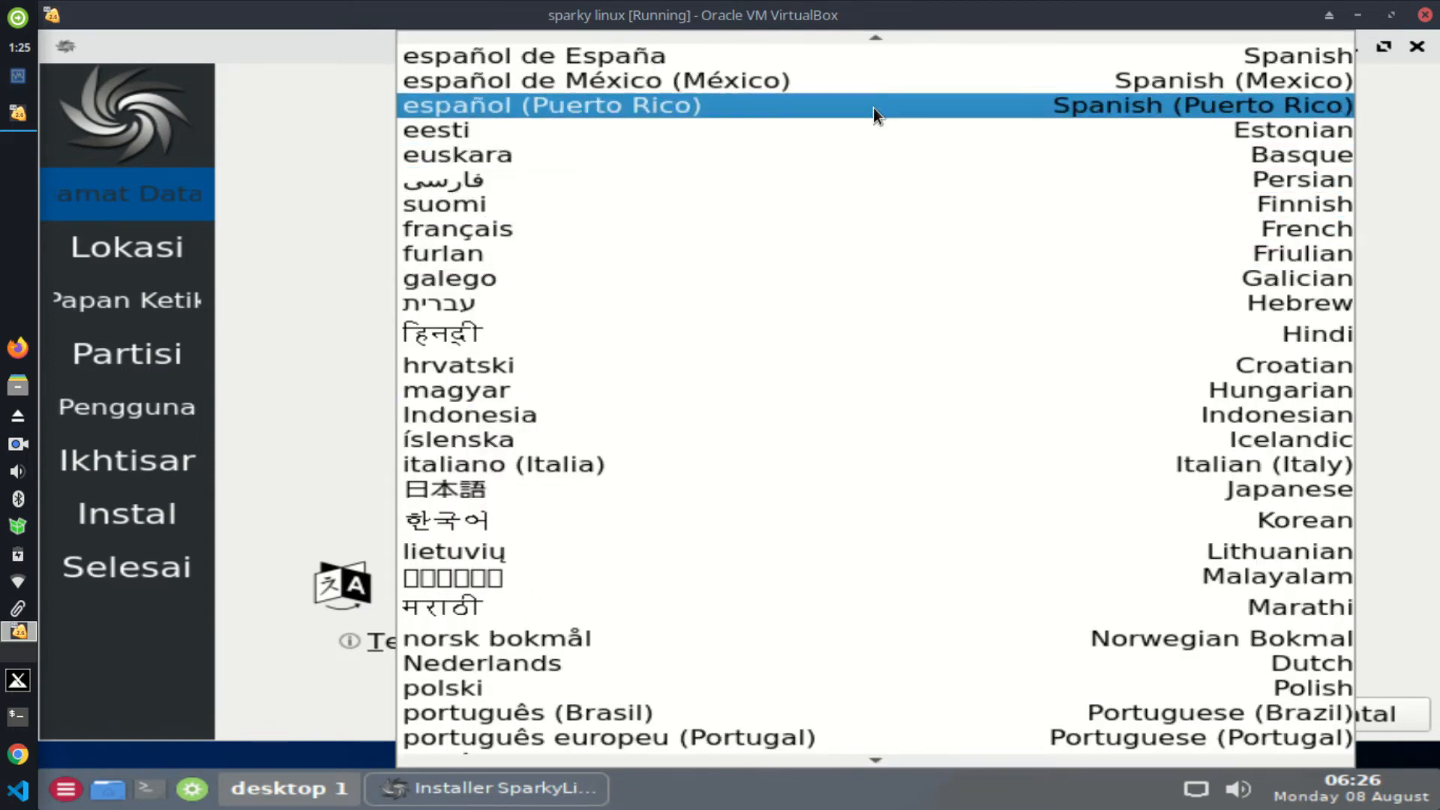
scroll(690, 51, "up", 6)
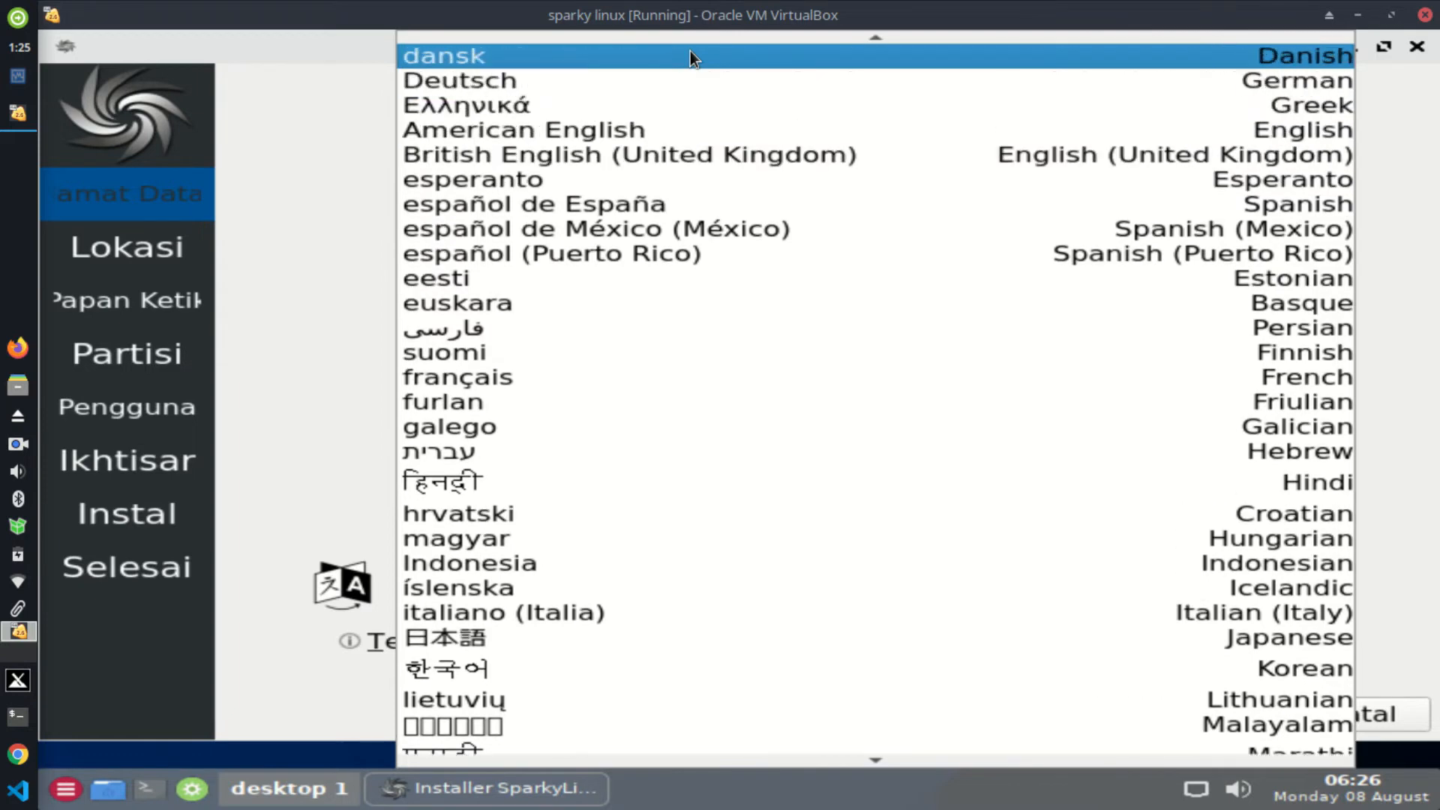
key("Down")
key("Down")
key("Down")
key("Down")
key("Down")
key("Down")
key("Down")
key("Down")
key("Down")
key("Down")
key("Down")
key("Down")
key("Down")
key("Down")
key("Down")
key("Down")
key("Down")
key("Down")
key("Down")
key("Down")
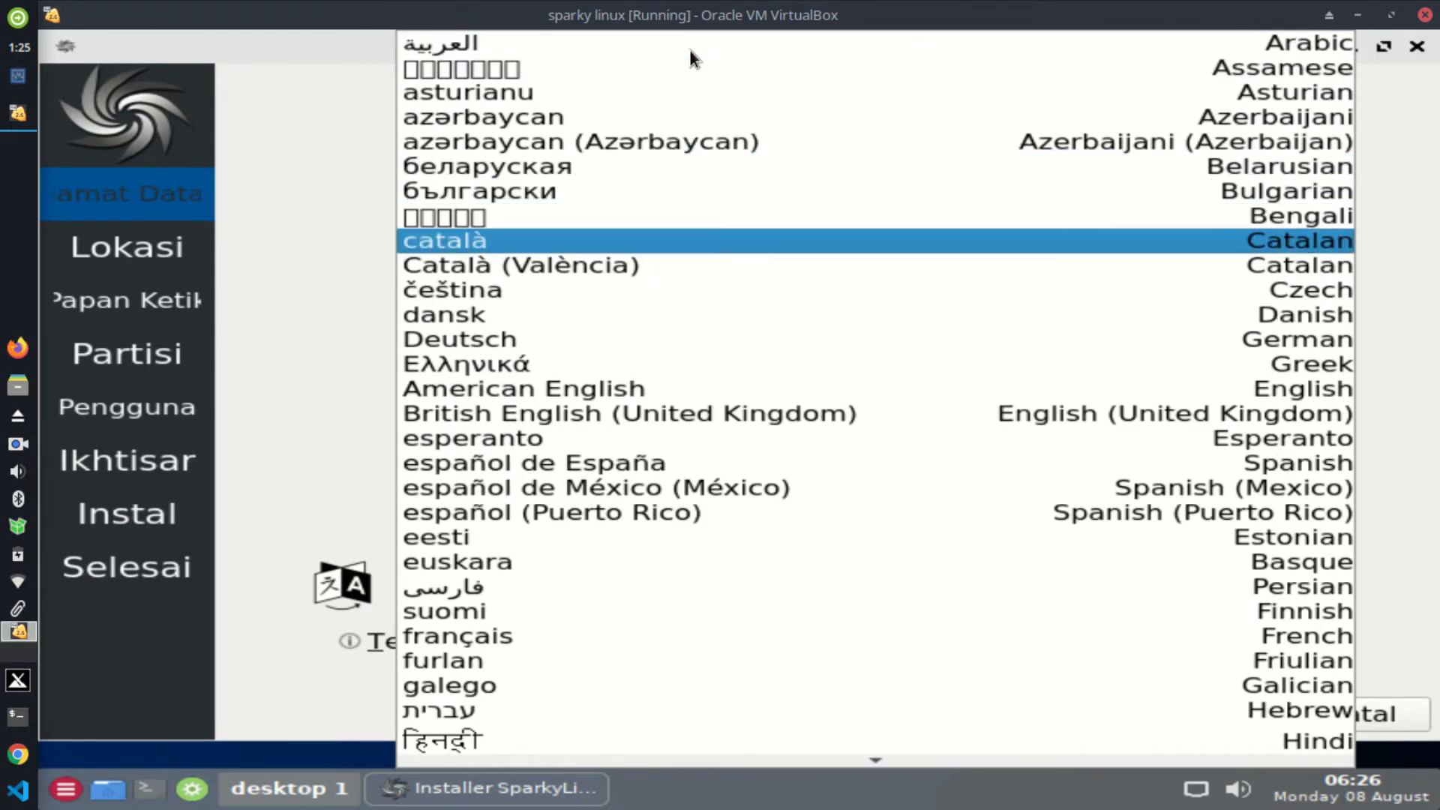
key("Up")
key("Up")
key("Up")
key("Up")
key("Up")
key("Up")
key("Up")
key("Up")
key("Up")
key("Up")
key("Up")
key("Up")
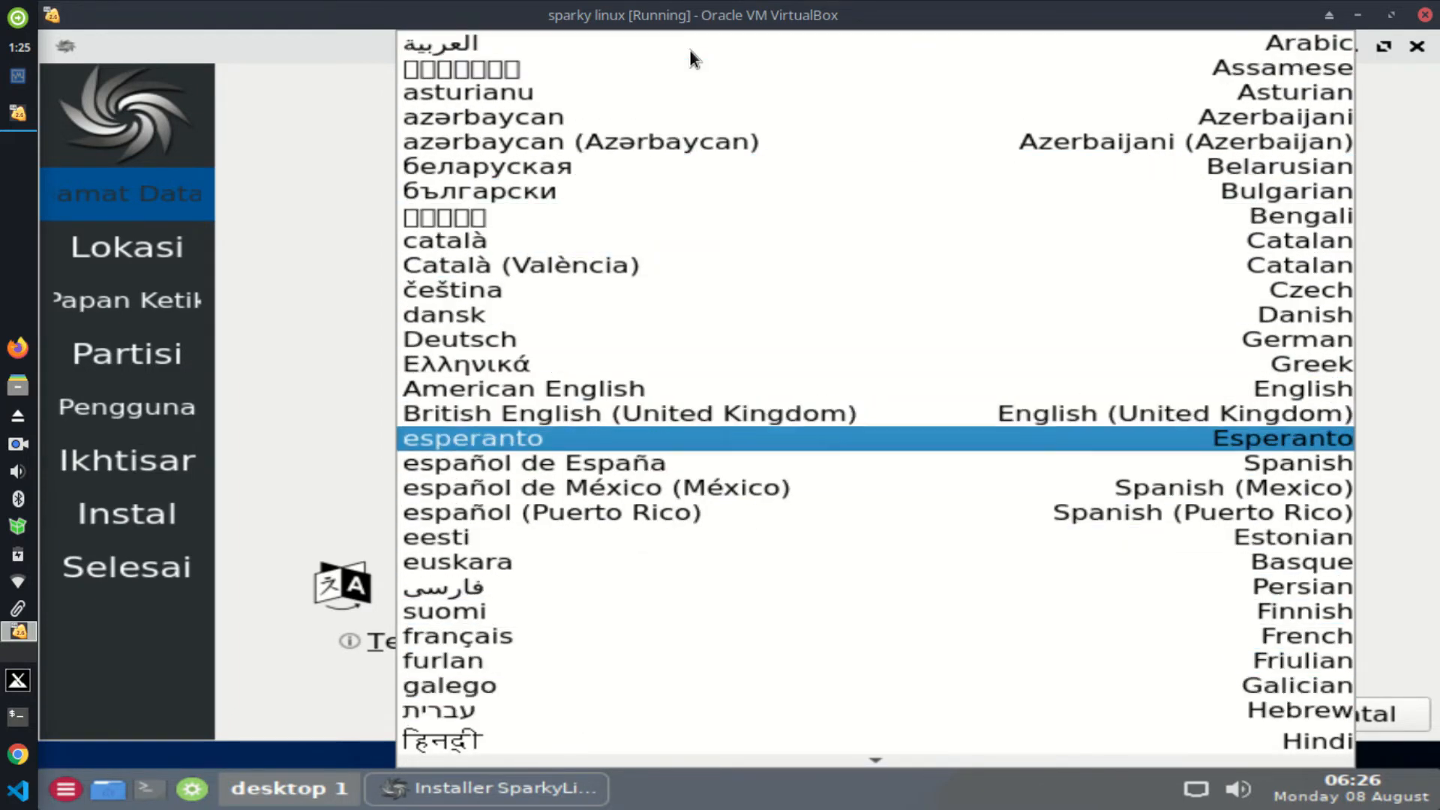
key("Return")
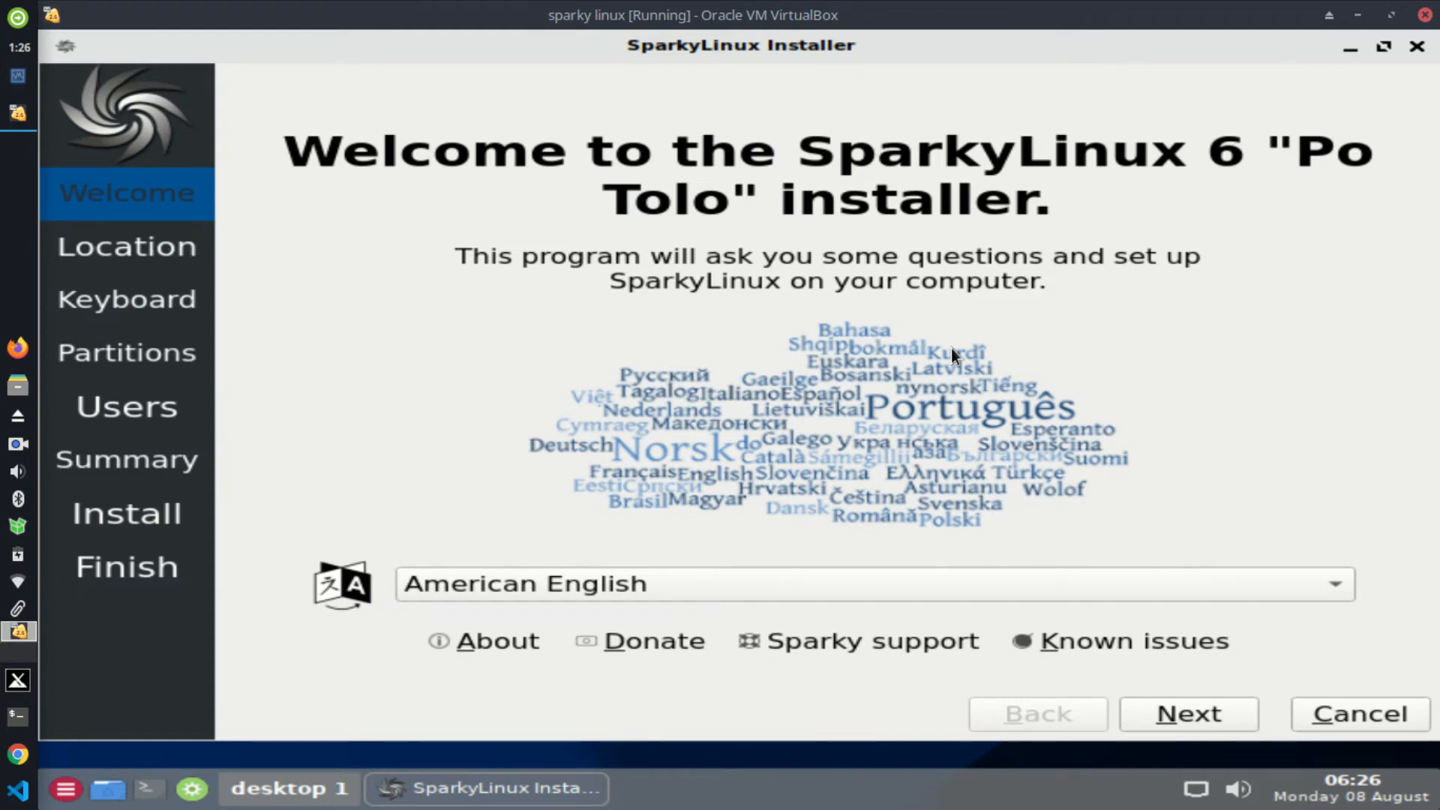
left_click(1177, 716)
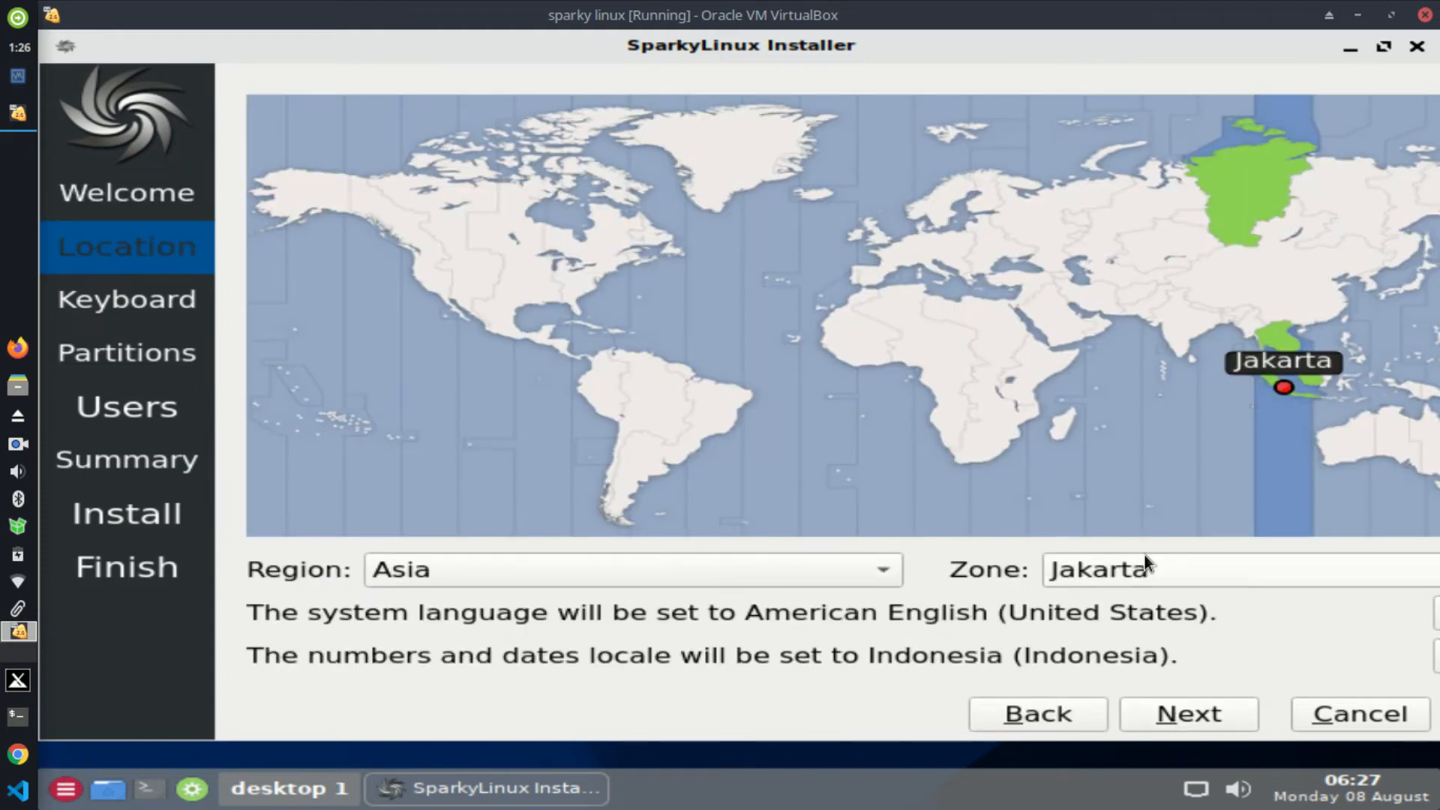
Step: Move to Keyboard, preview several layouts, choose English (US), and continue to Partitions
left_click(1190, 713)
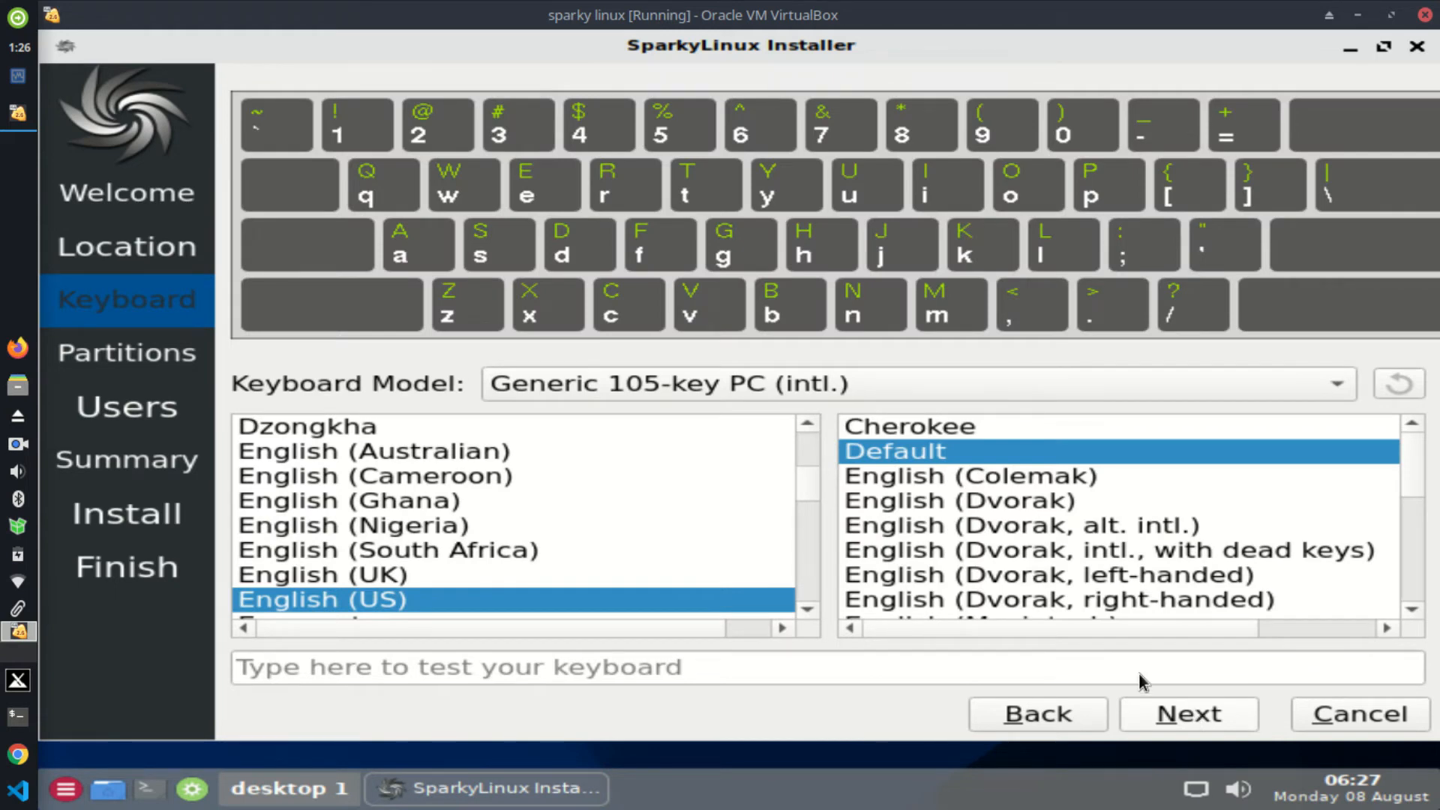
left_click(372, 575)
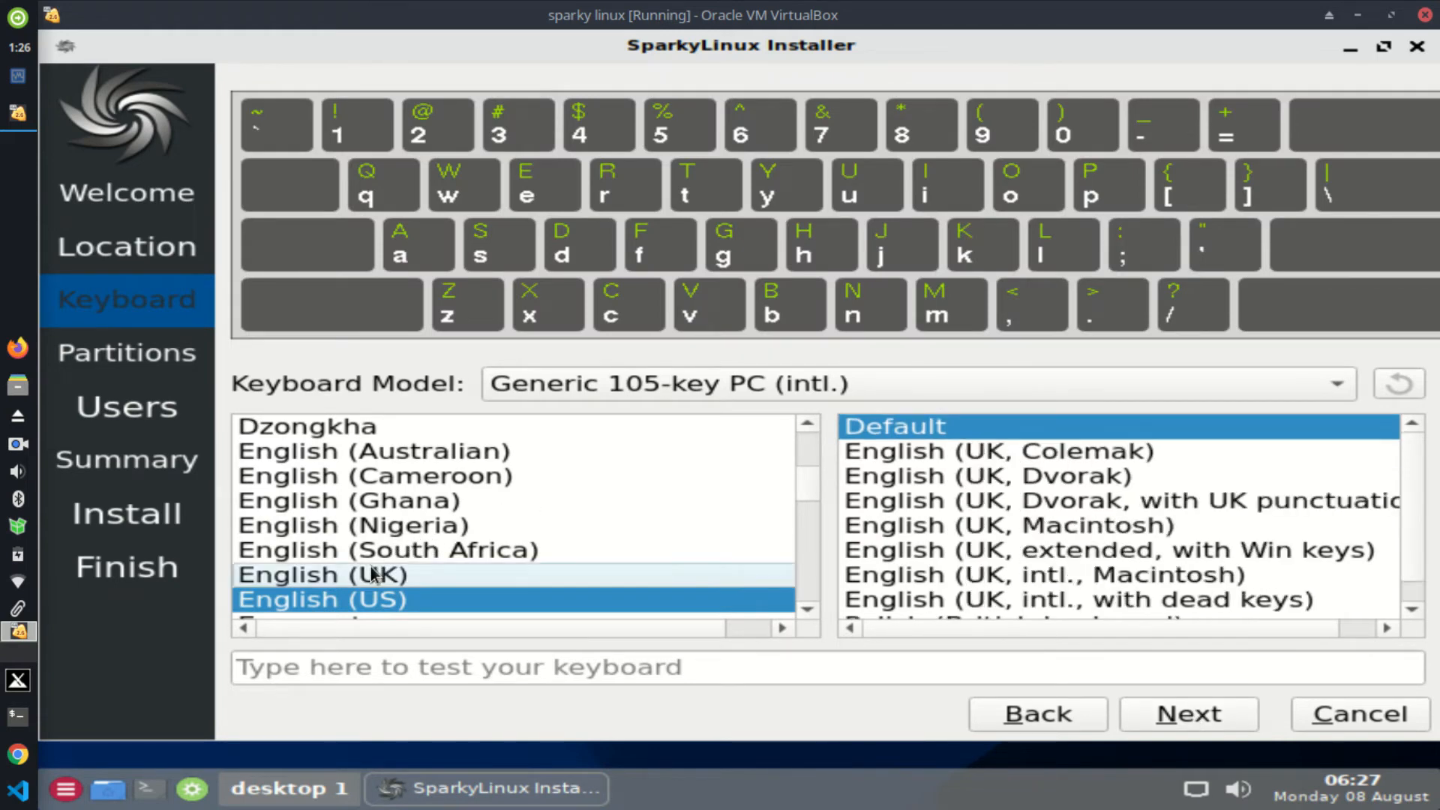
left_click(406, 480)
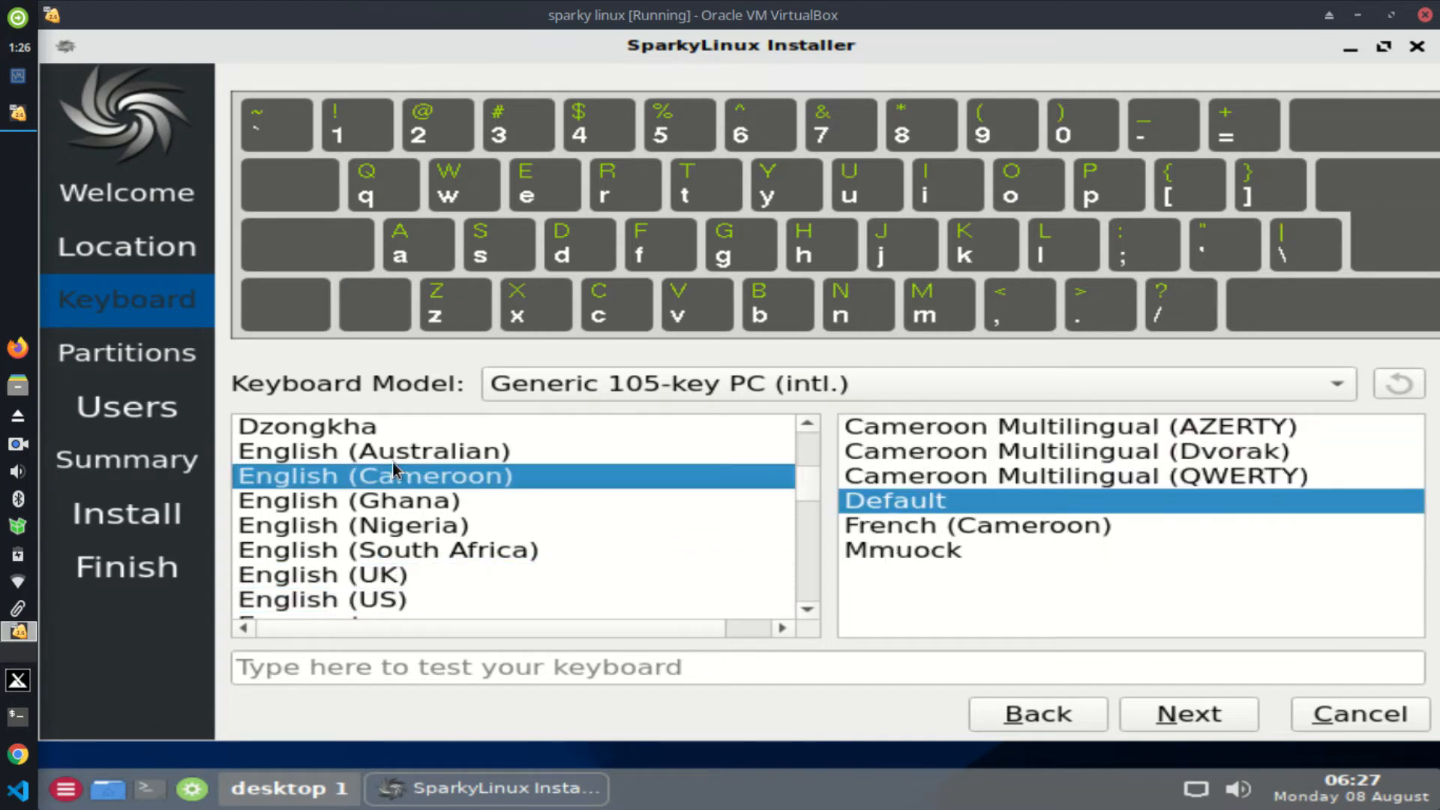
left_click(360, 453)
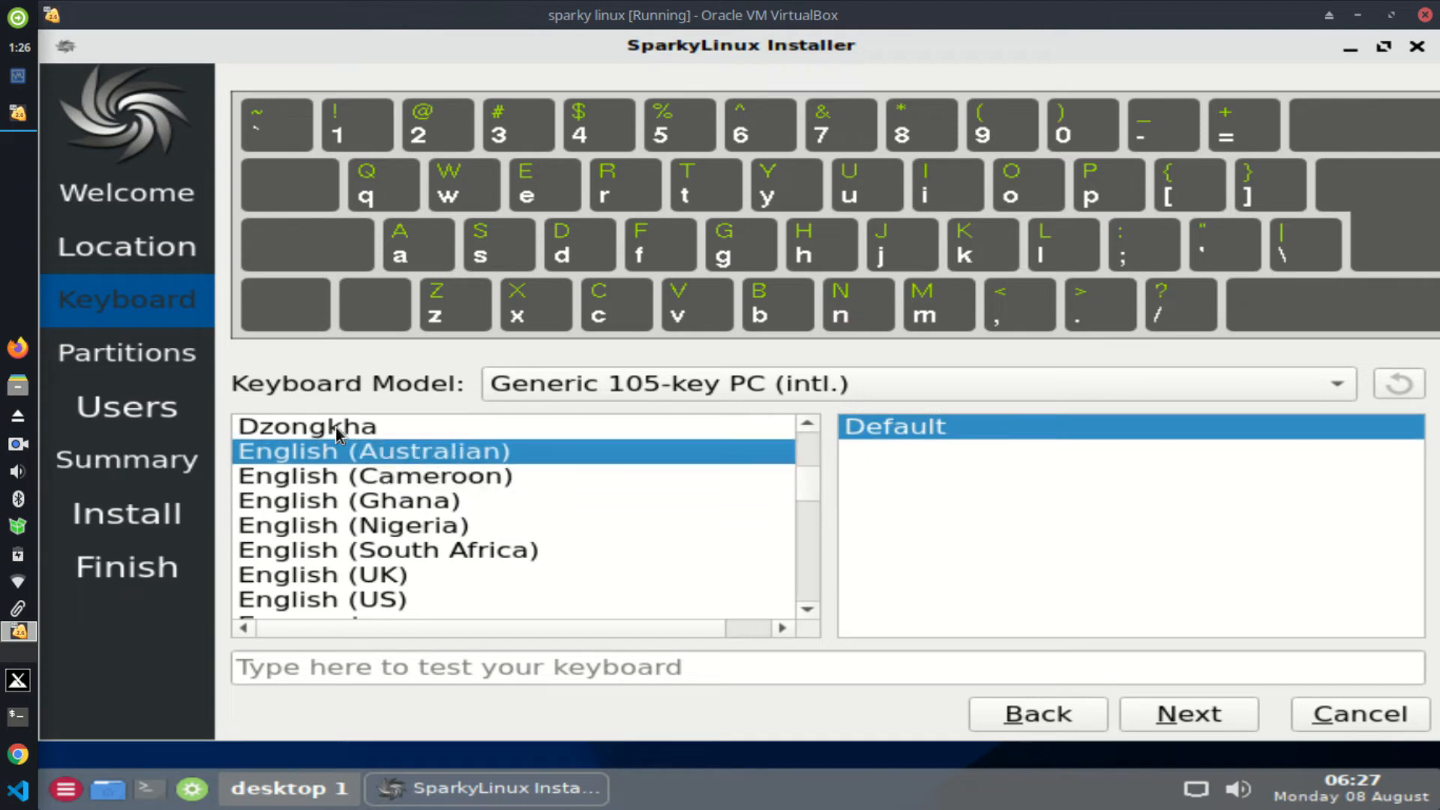
left_click(335, 426)
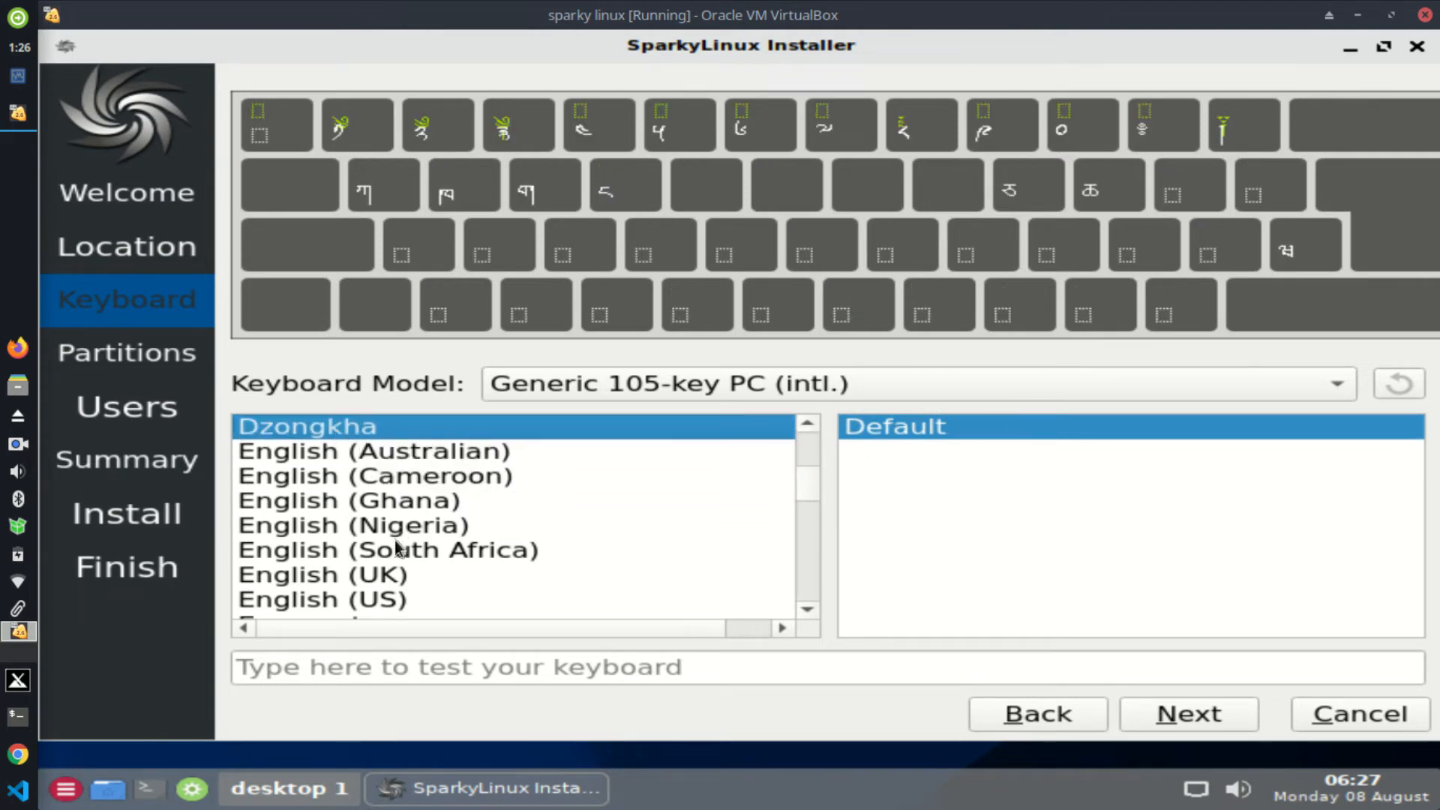
left_click(345, 575)
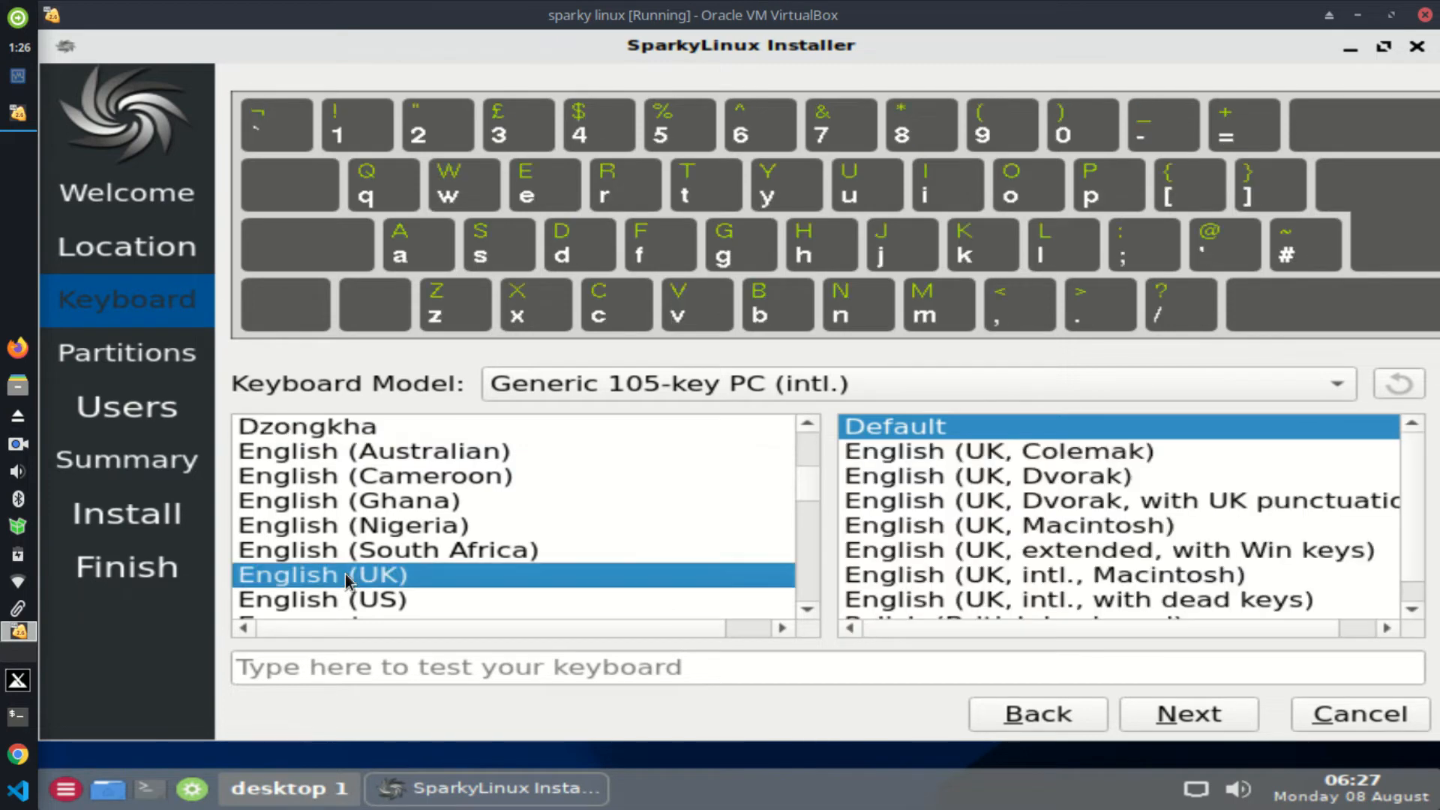
left_click(345, 601)
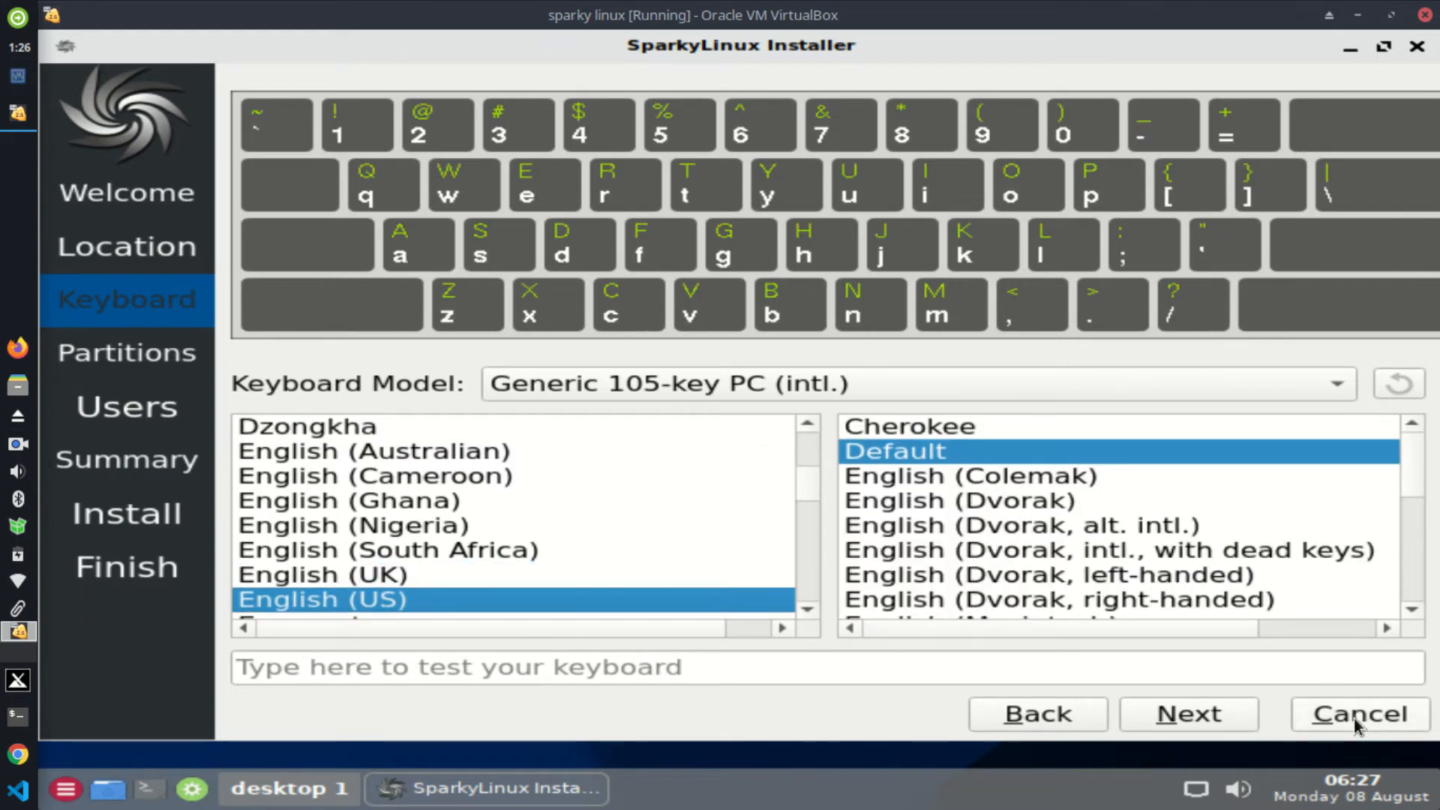
left_click(1214, 715)
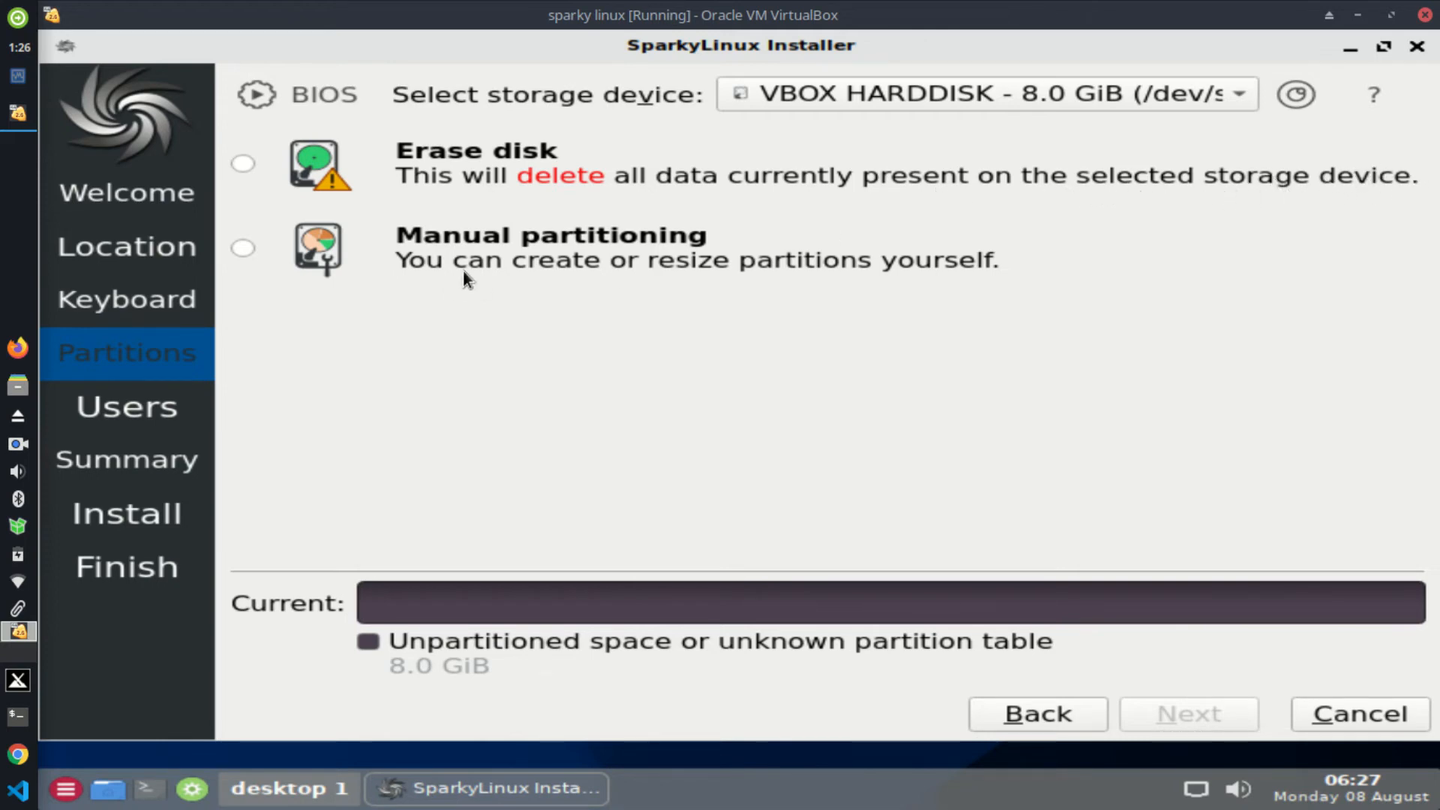
Step: Choose Erase disk on the 8.0 GiB VBOX HARDDISK with No Swap and continue to Users
left_click(245, 249)
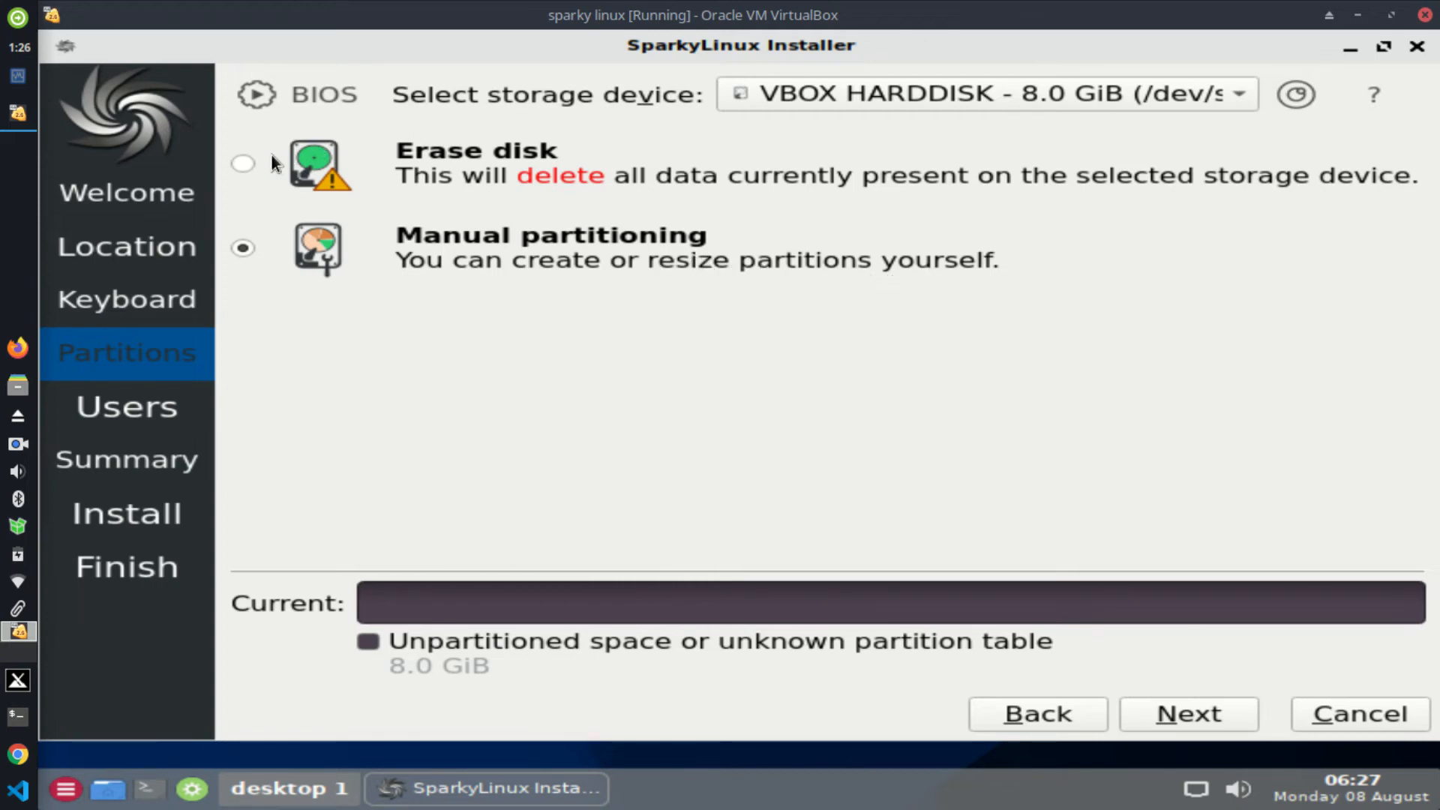
left_click(244, 163)
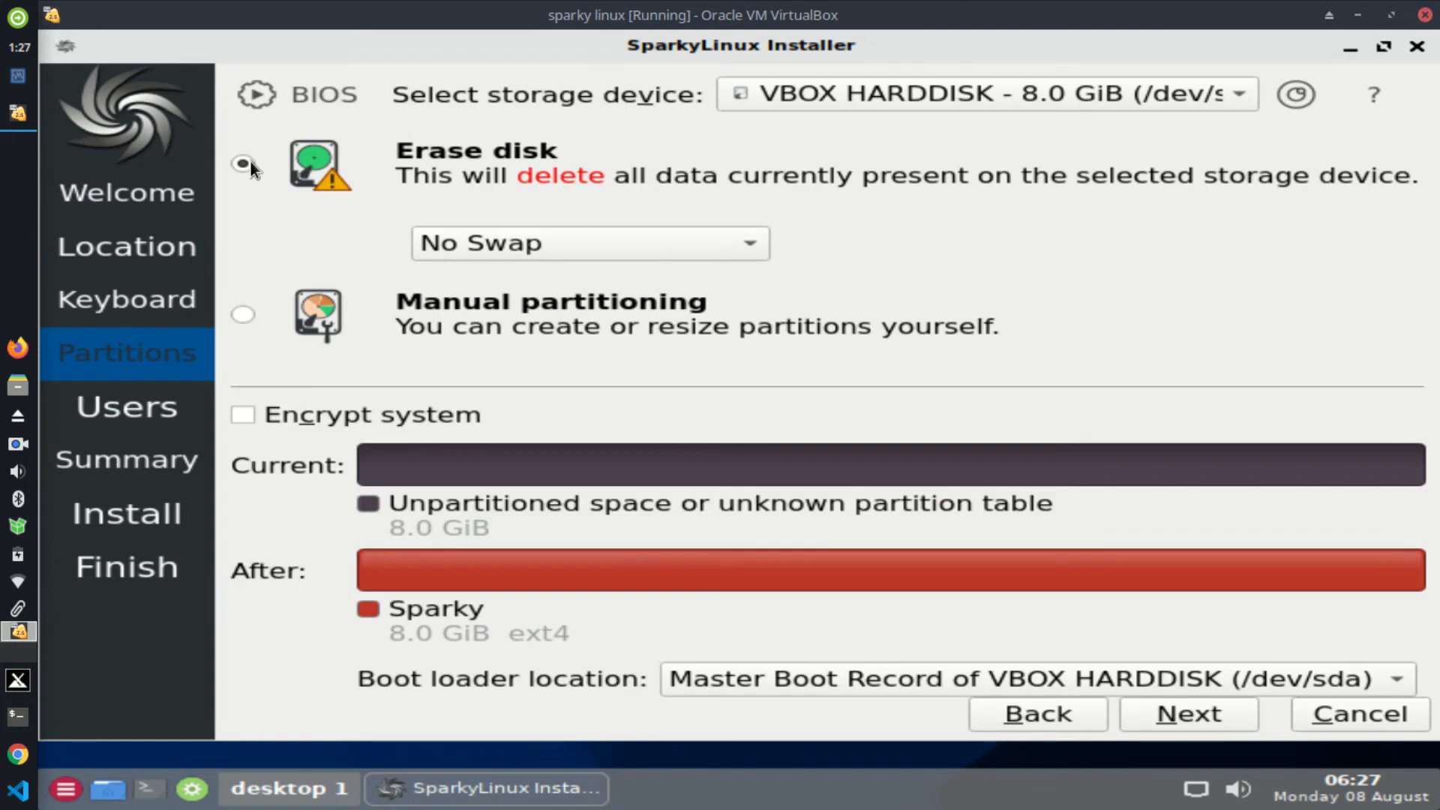
left_click(480, 250)
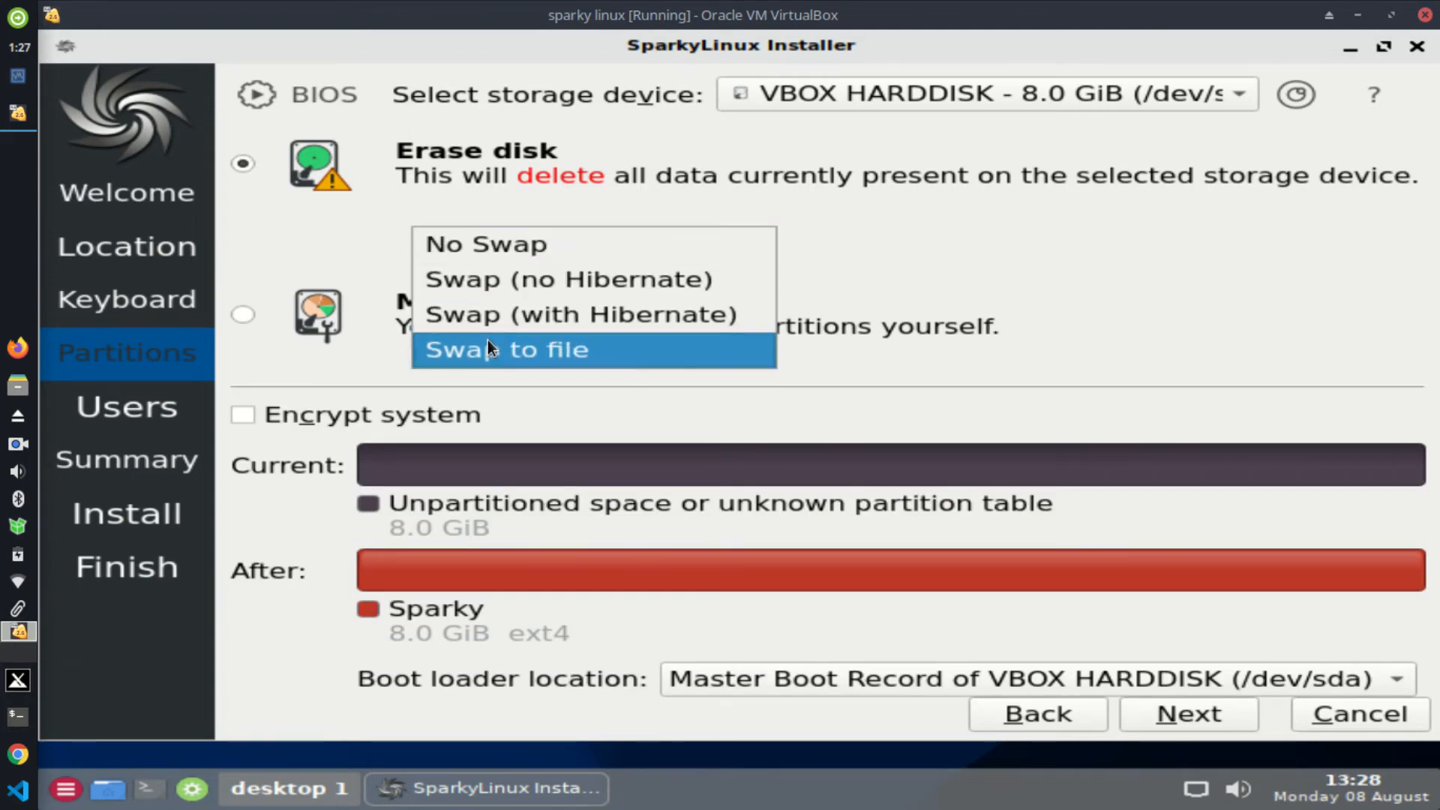
left_click(521, 248)
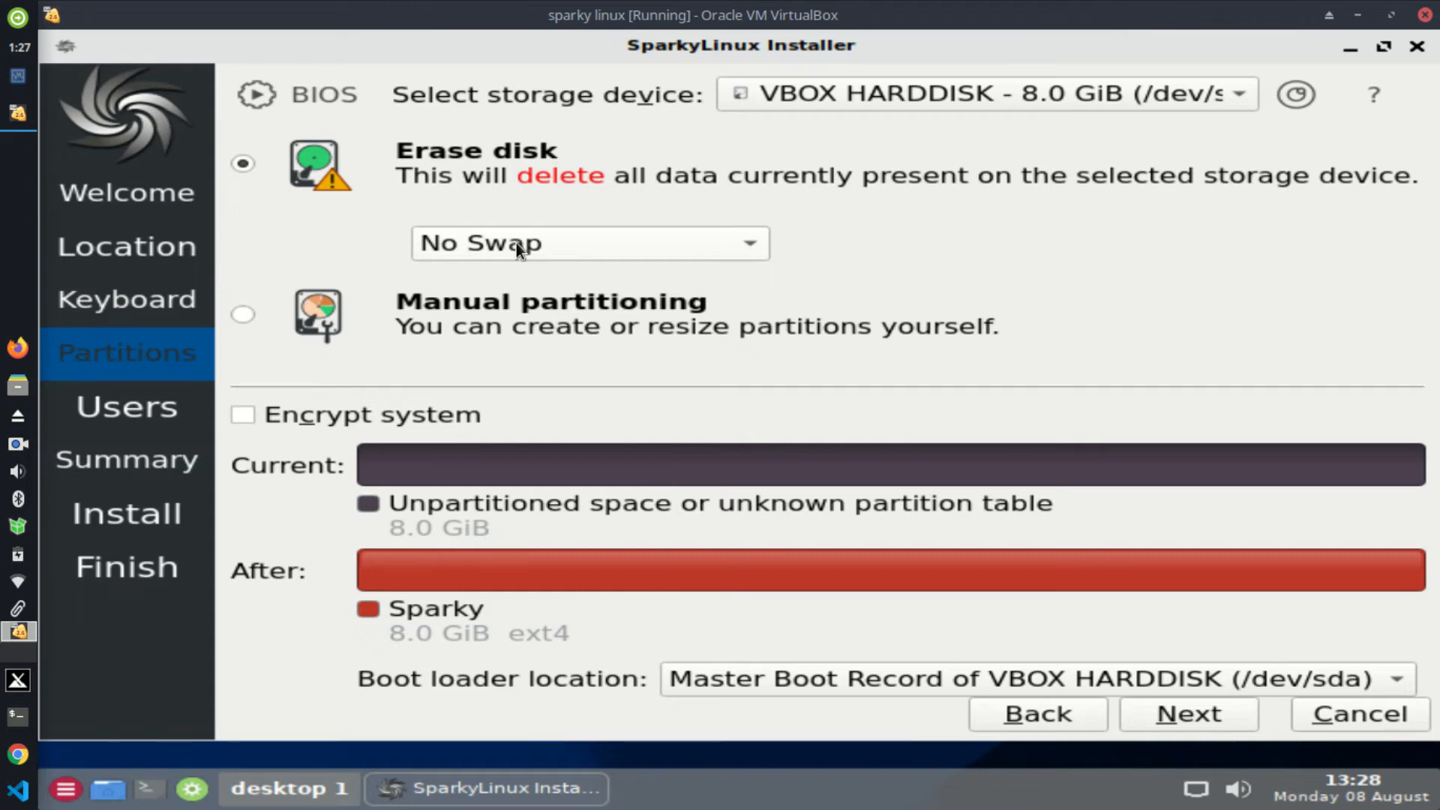
left_click(515, 240)
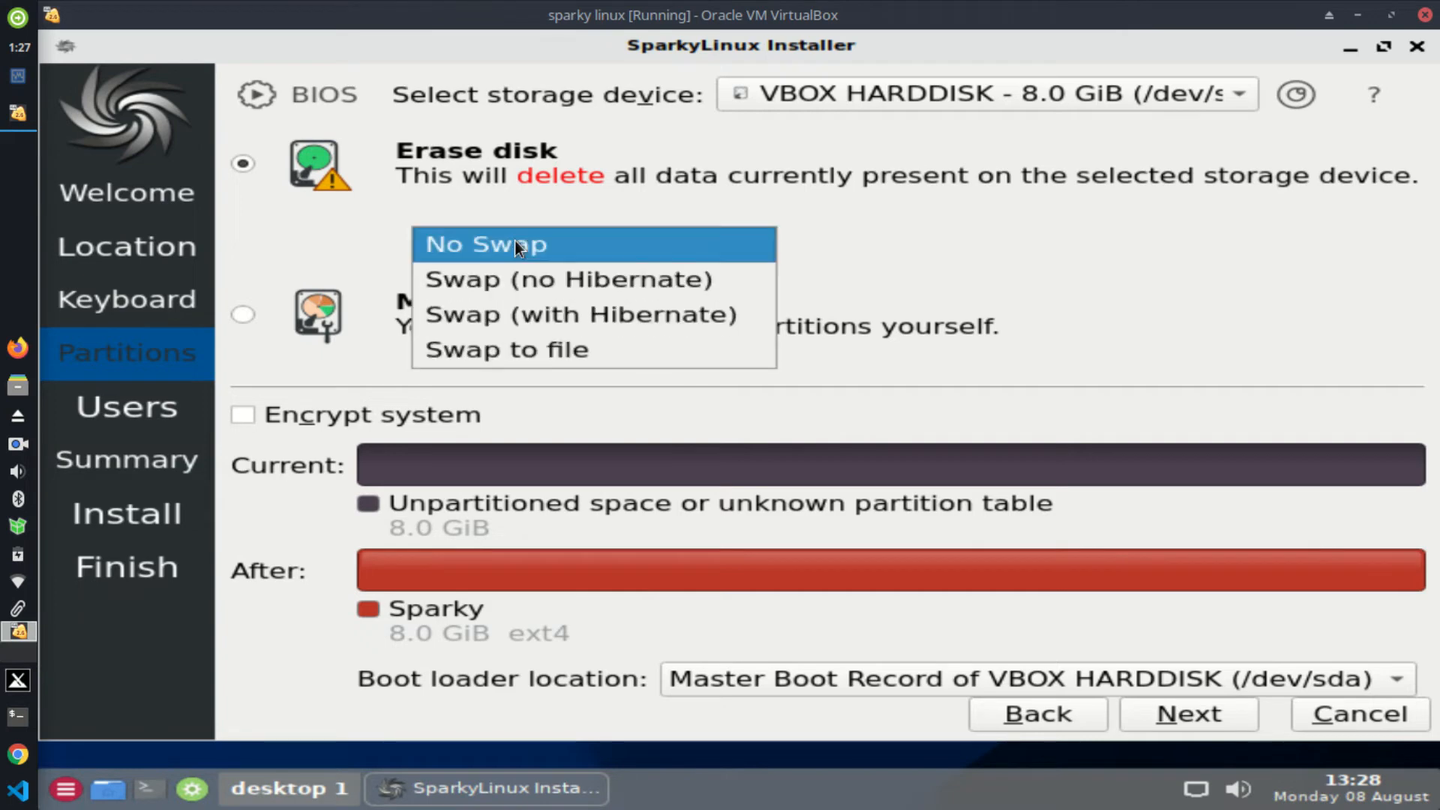
left_click(560, 233)
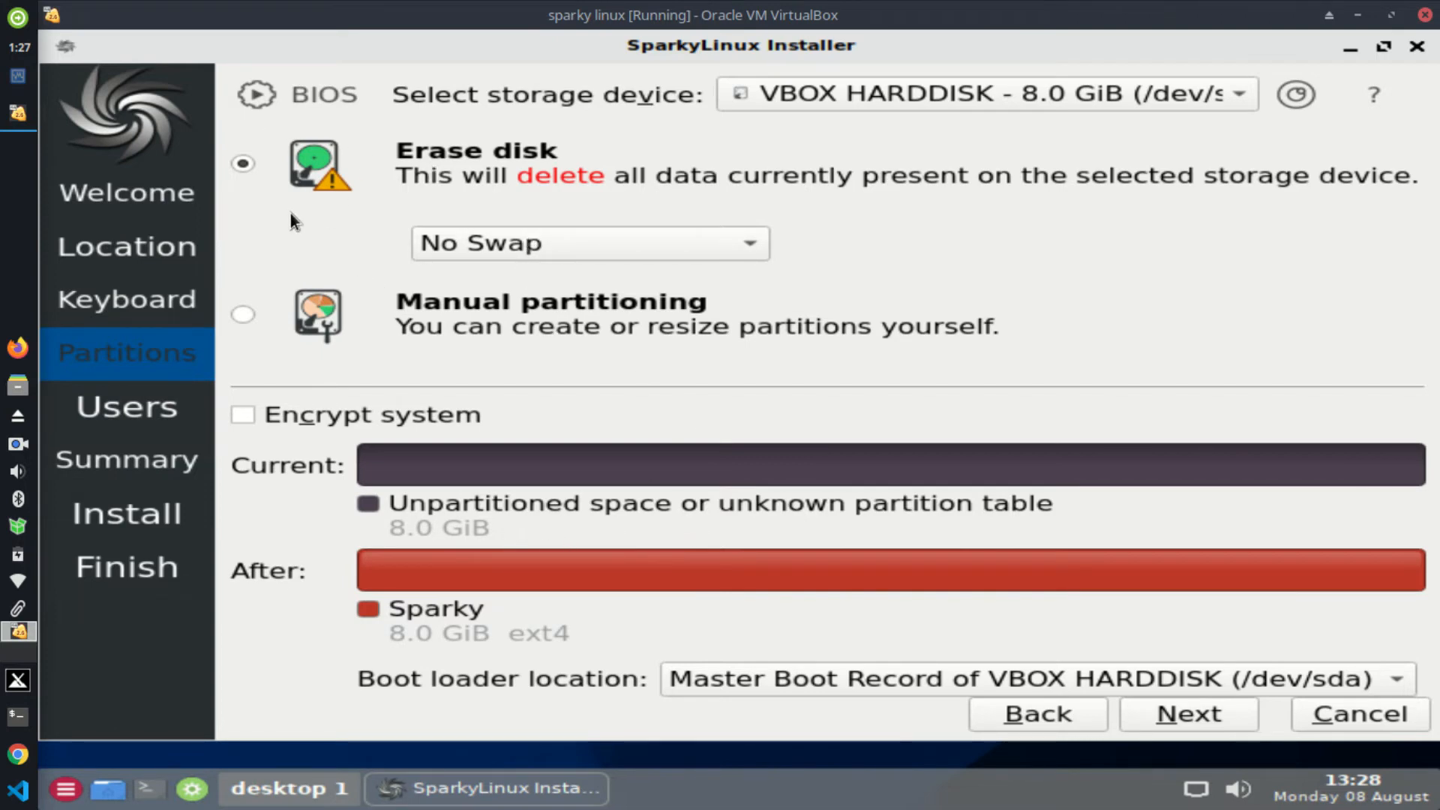
left_click(245, 316)
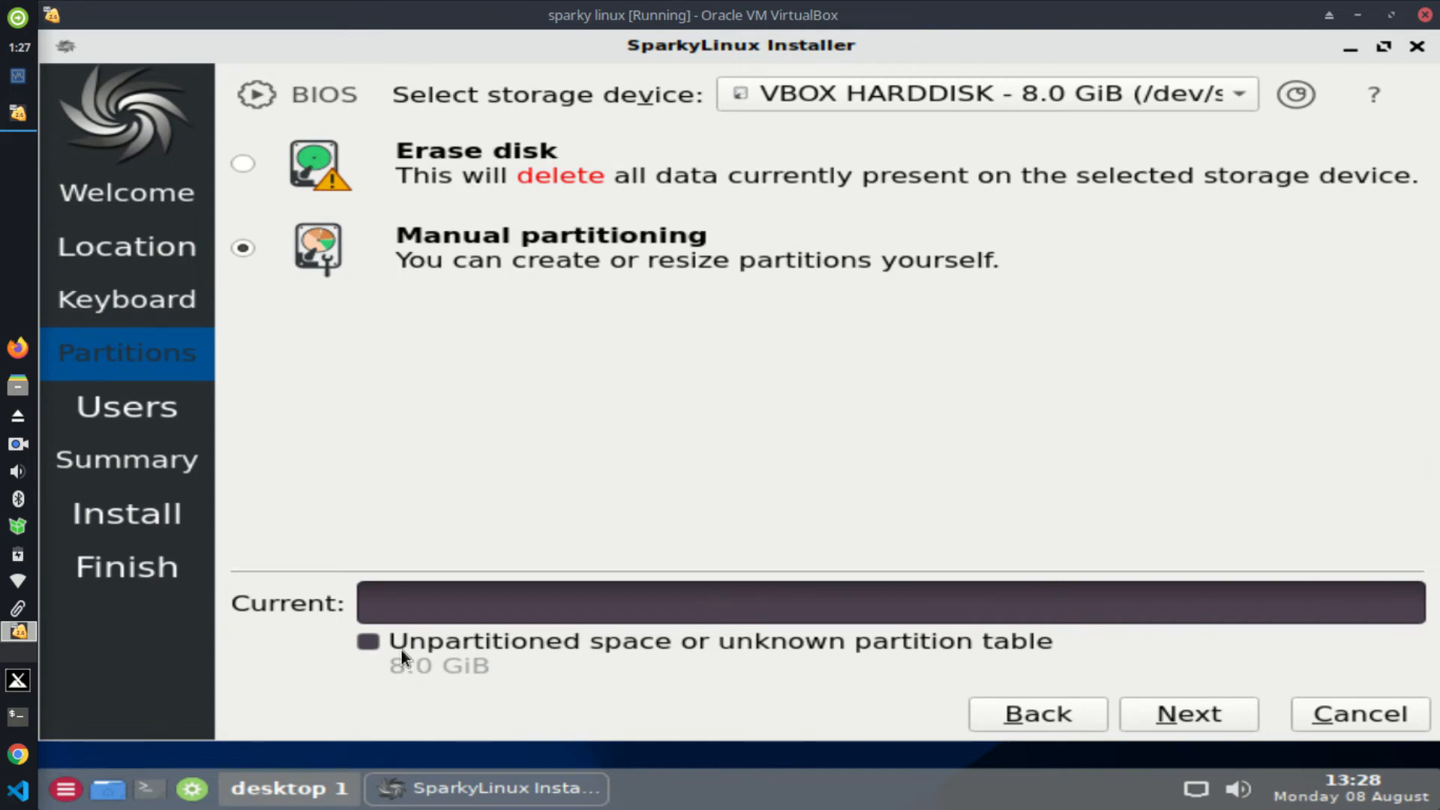
left_click(248, 157)
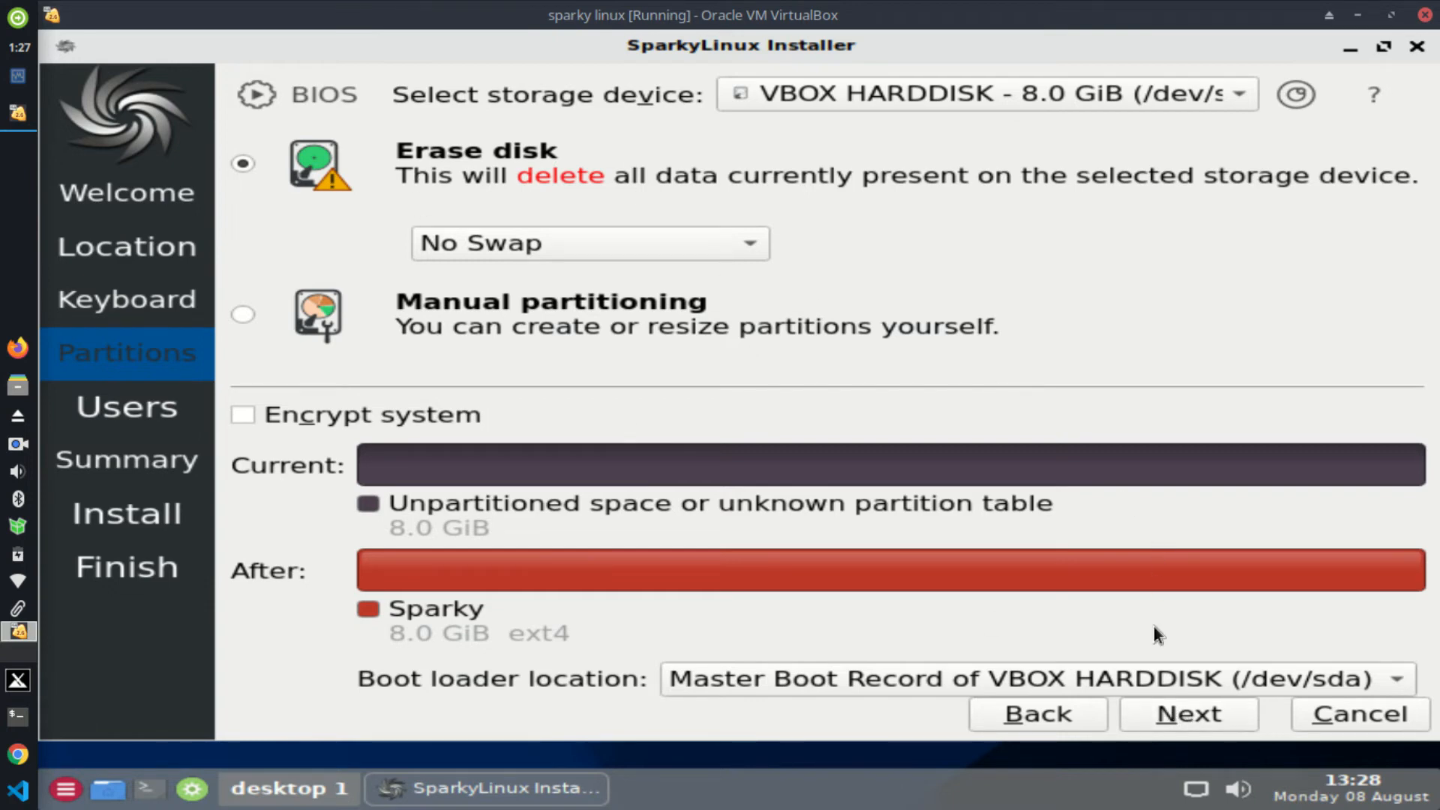
left_click(1176, 714)
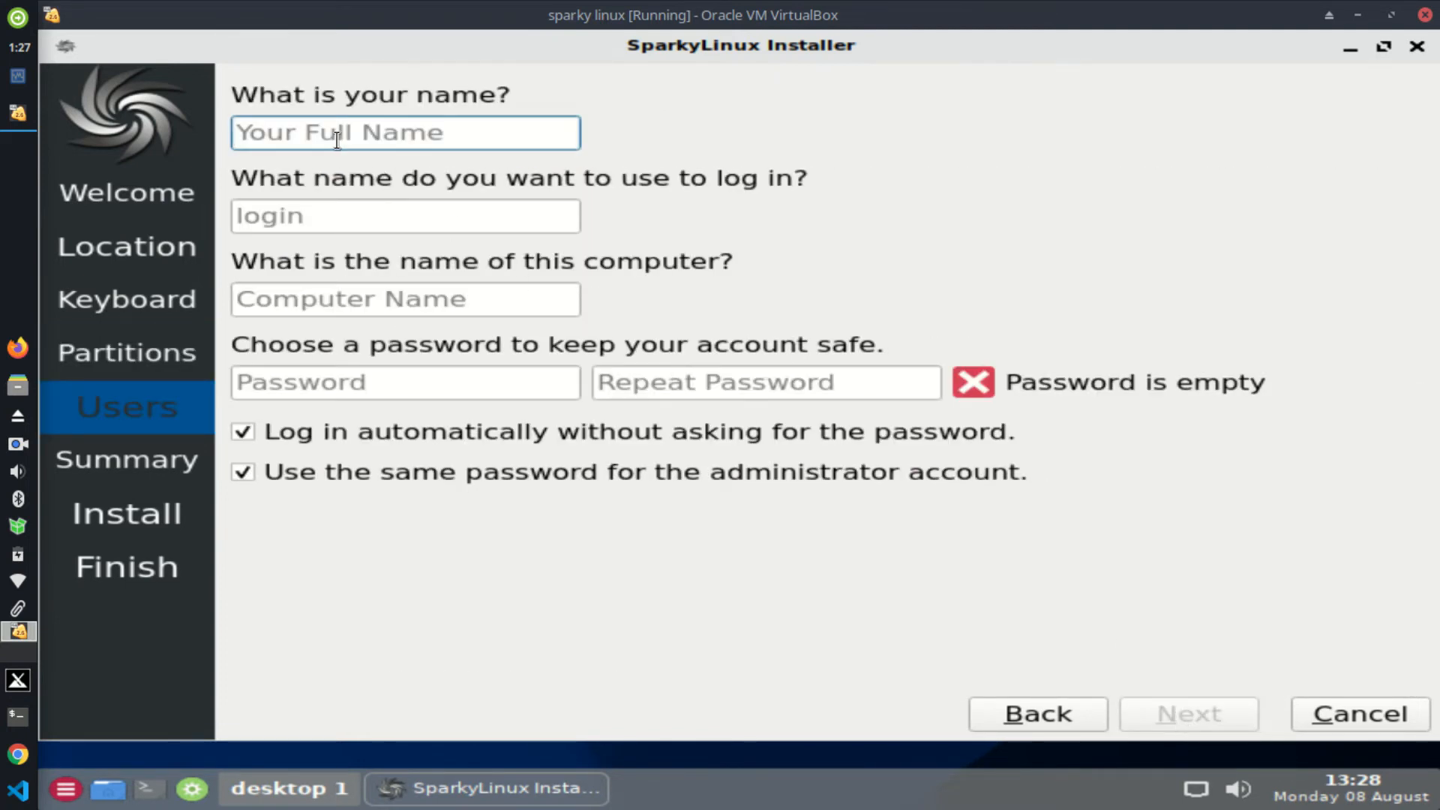
Step: Enter the user's full name, replace the login name, and name the computer sparky
type("era ")
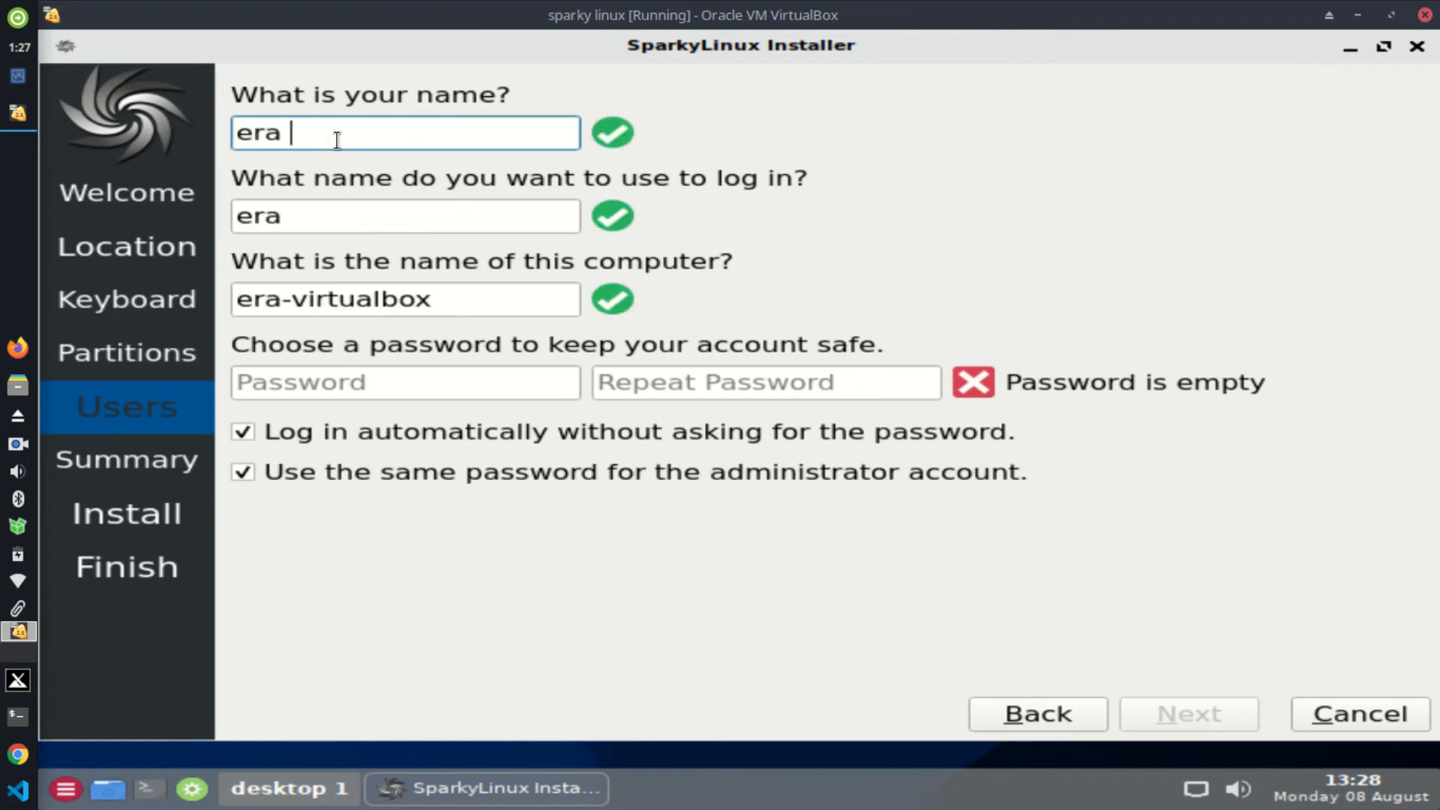
type("komputer")
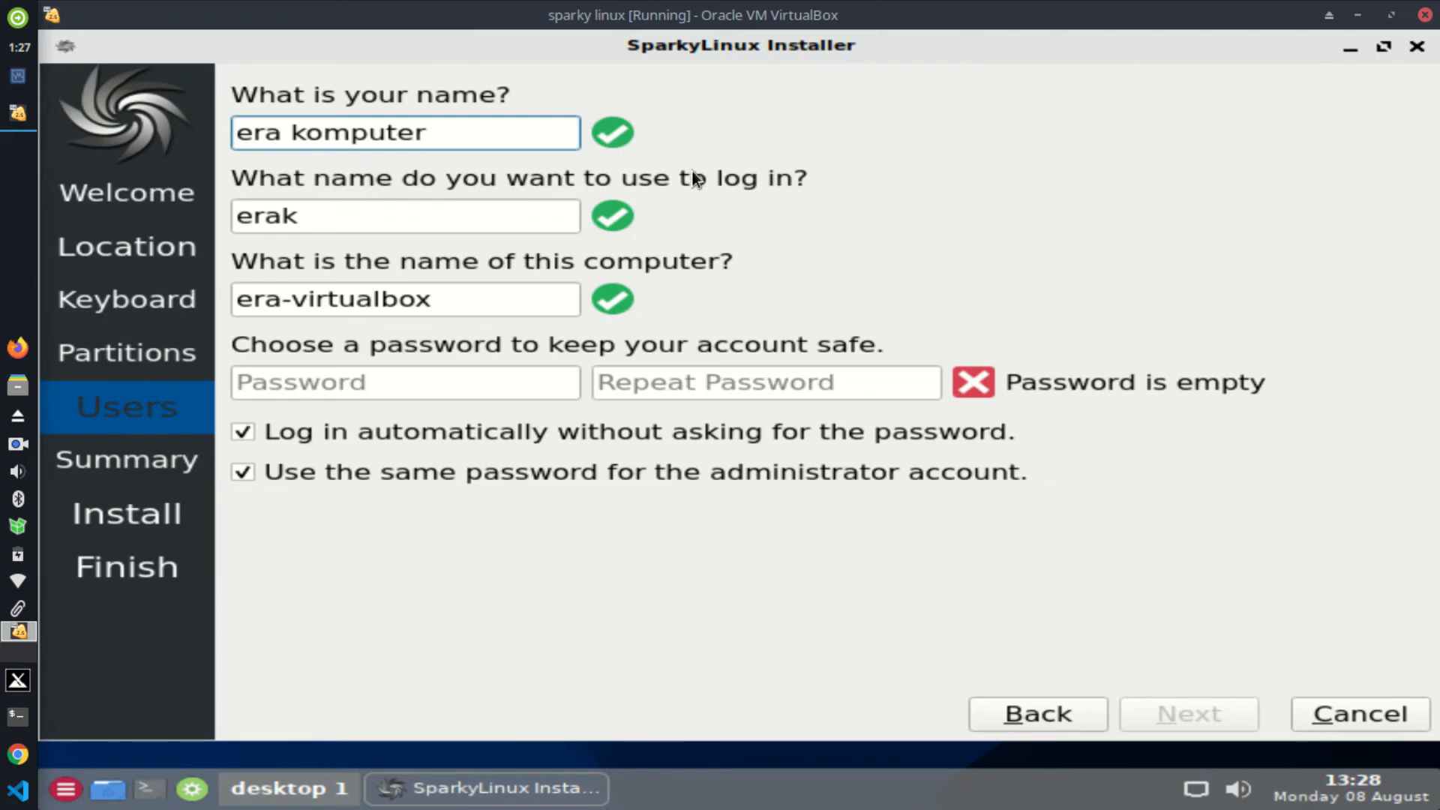
left_click(320, 223)
left_click_drag(320, 223, 234, 217)
type("linux")
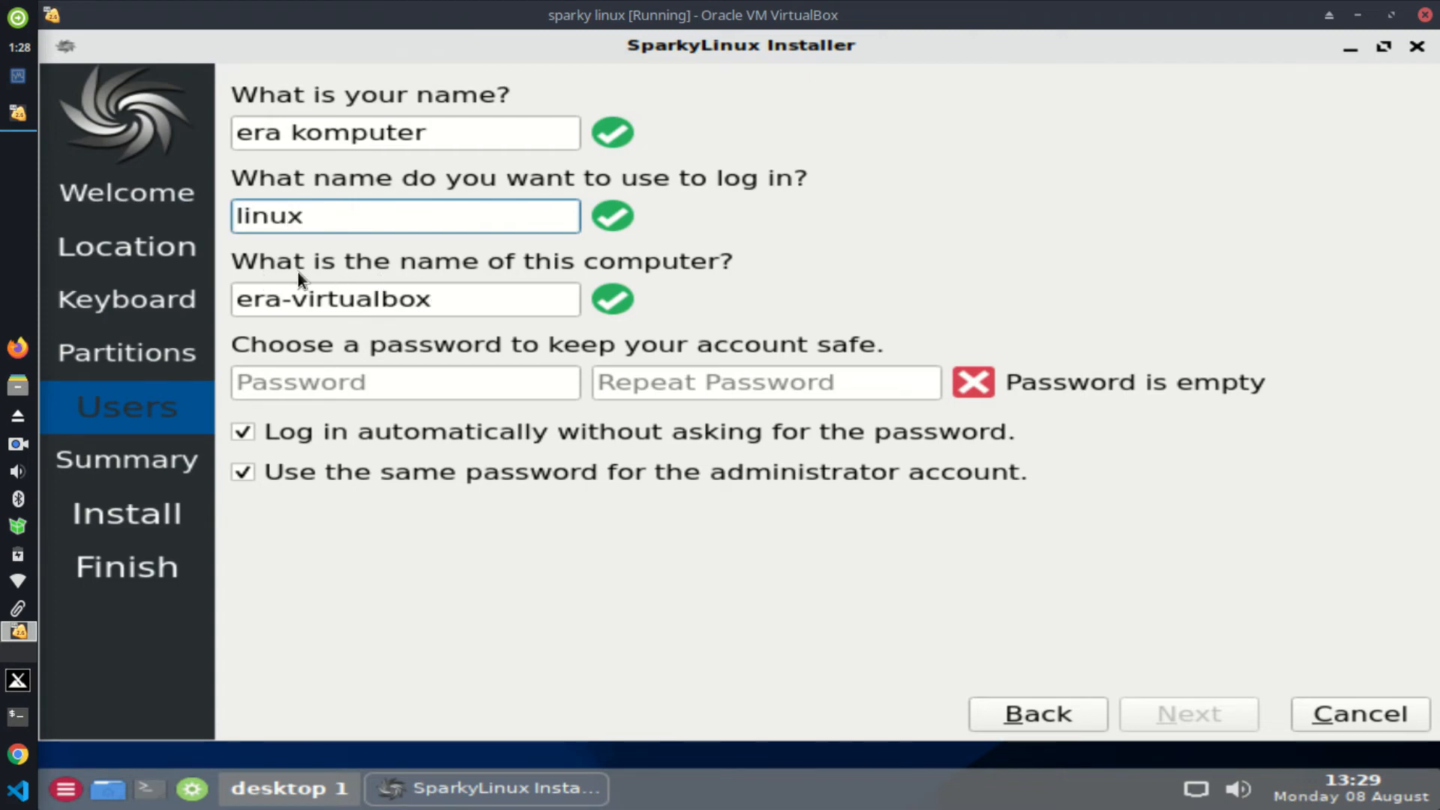
left_click_drag(450, 291, 240, 292)
type("sparky")
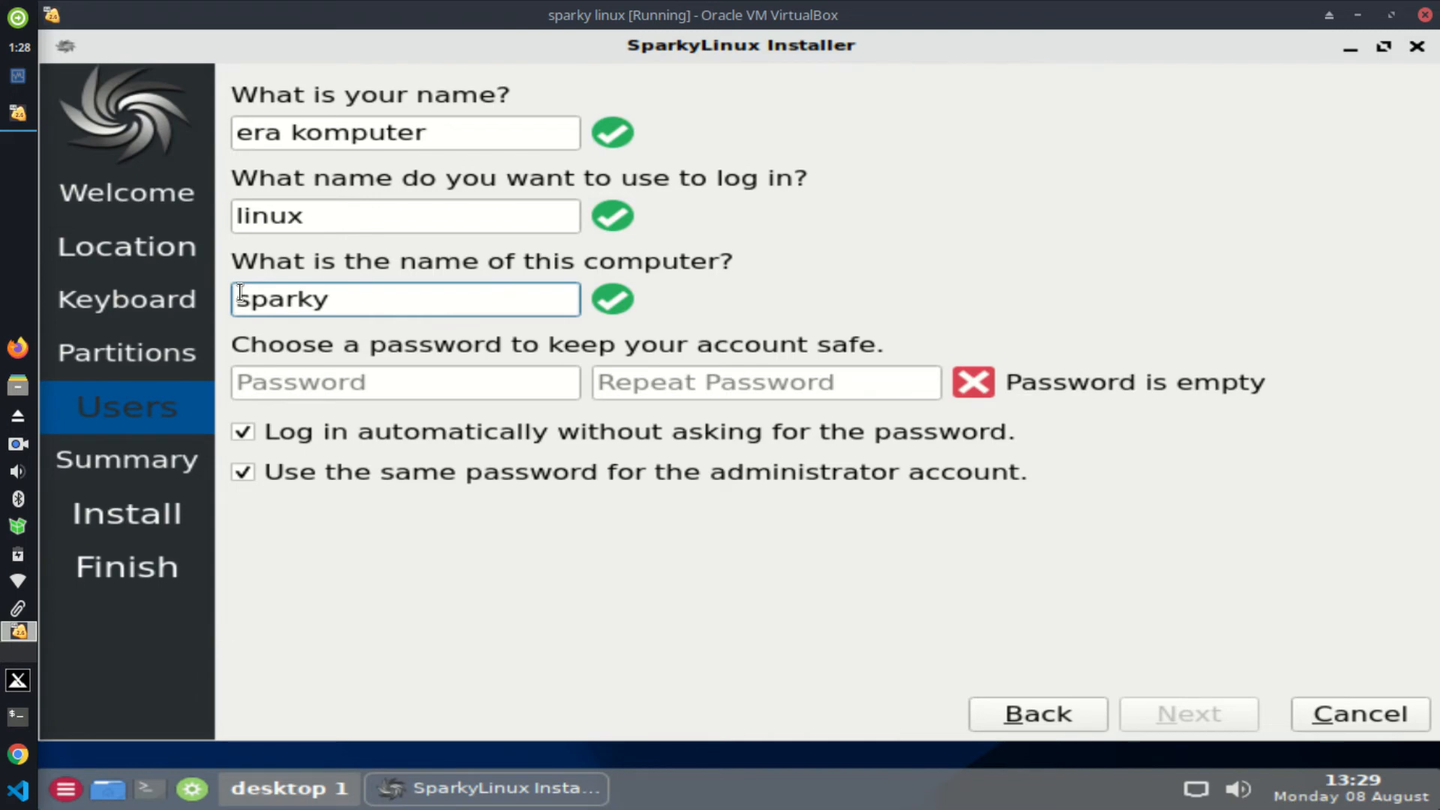
Step: Enter the account password twice and continue to the installation Summary
left_click(311, 378)
type("123")
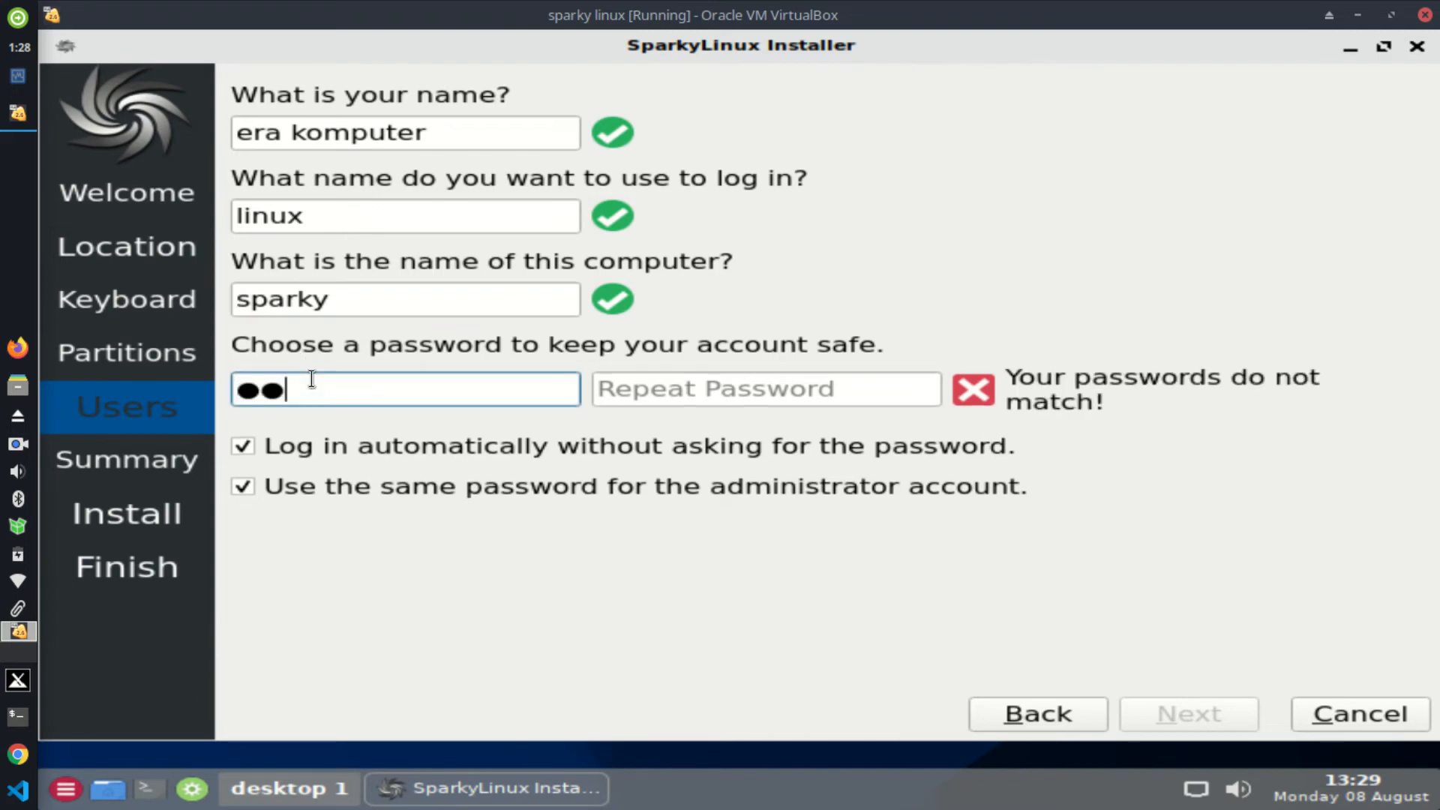
left_click(625, 391)
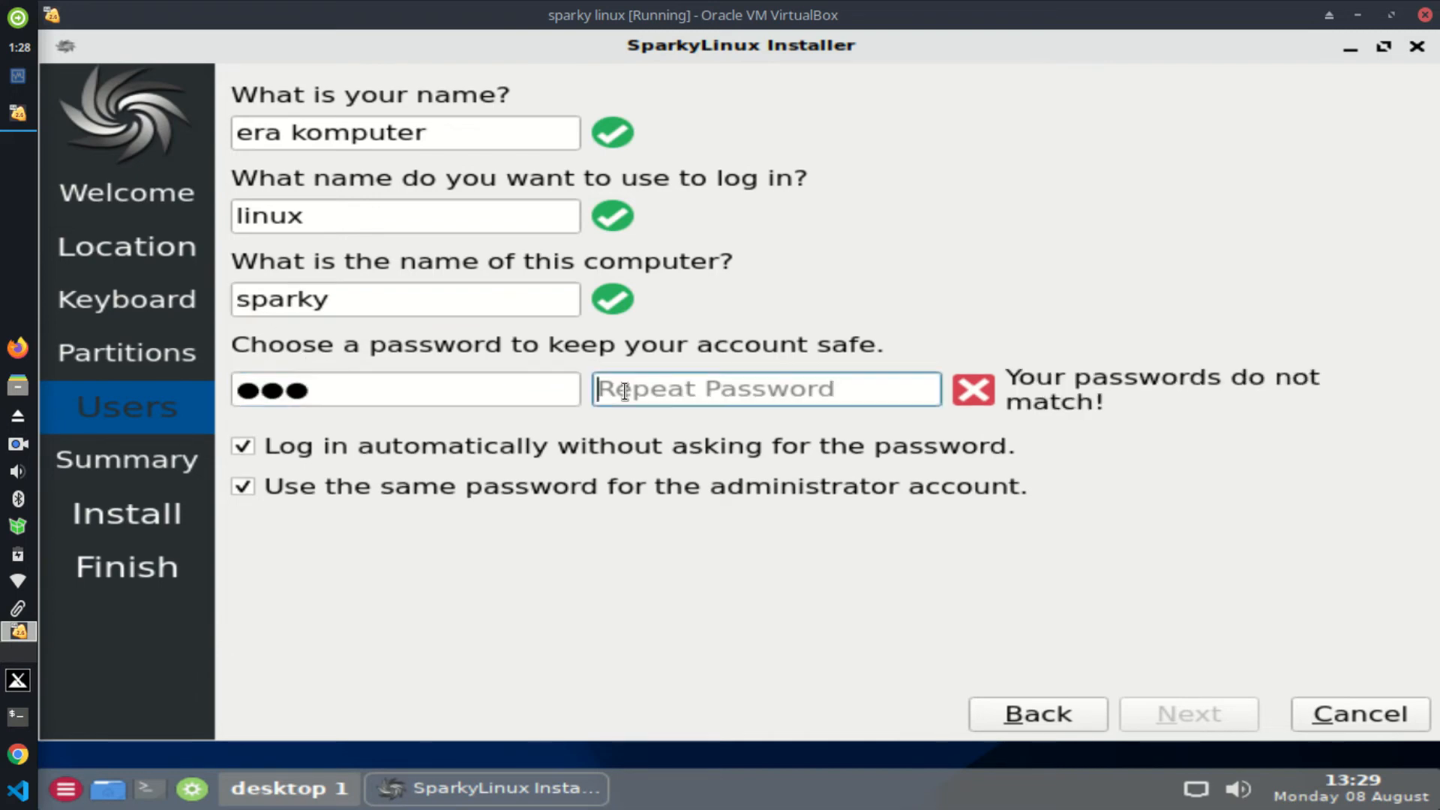
type("123")
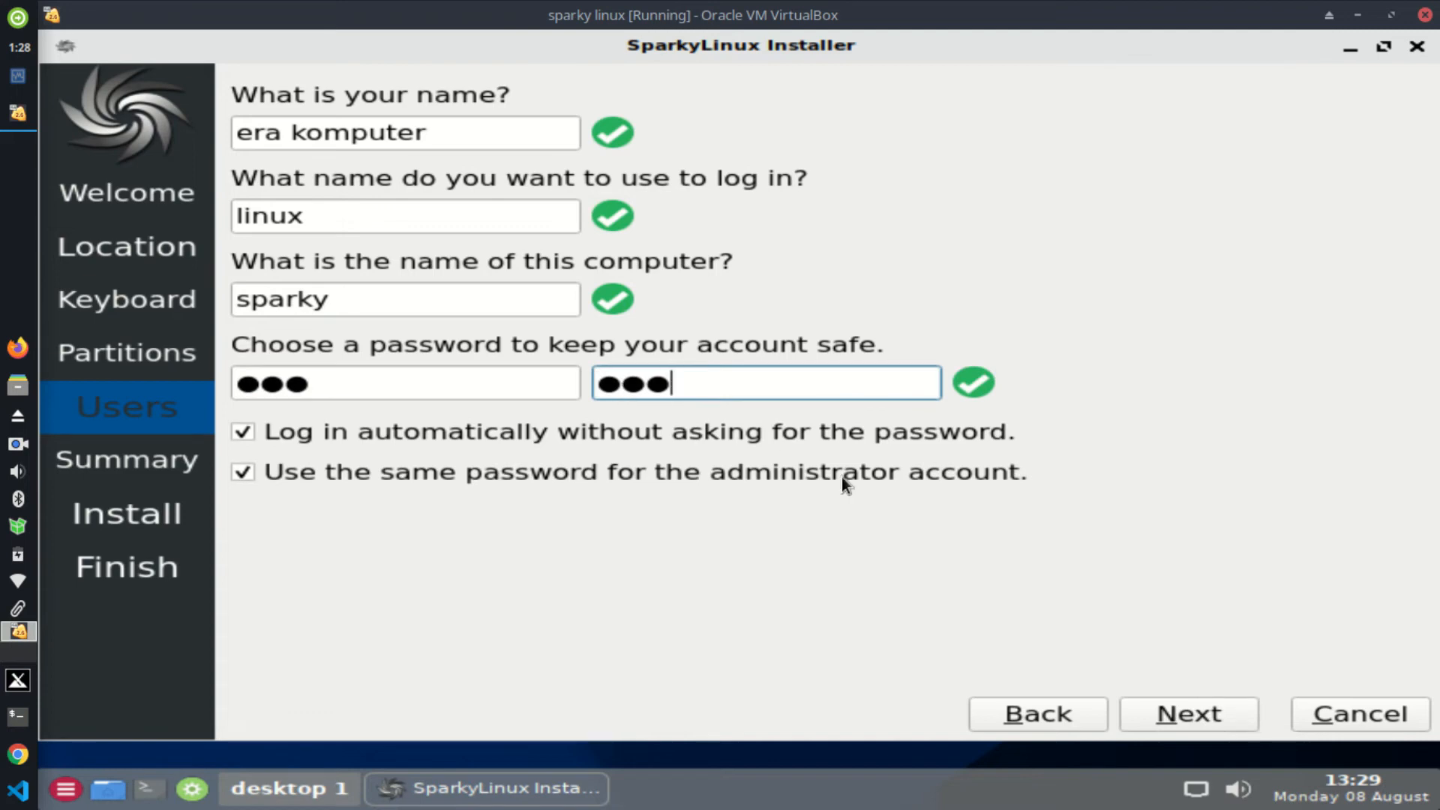
left_click(1217, 712)
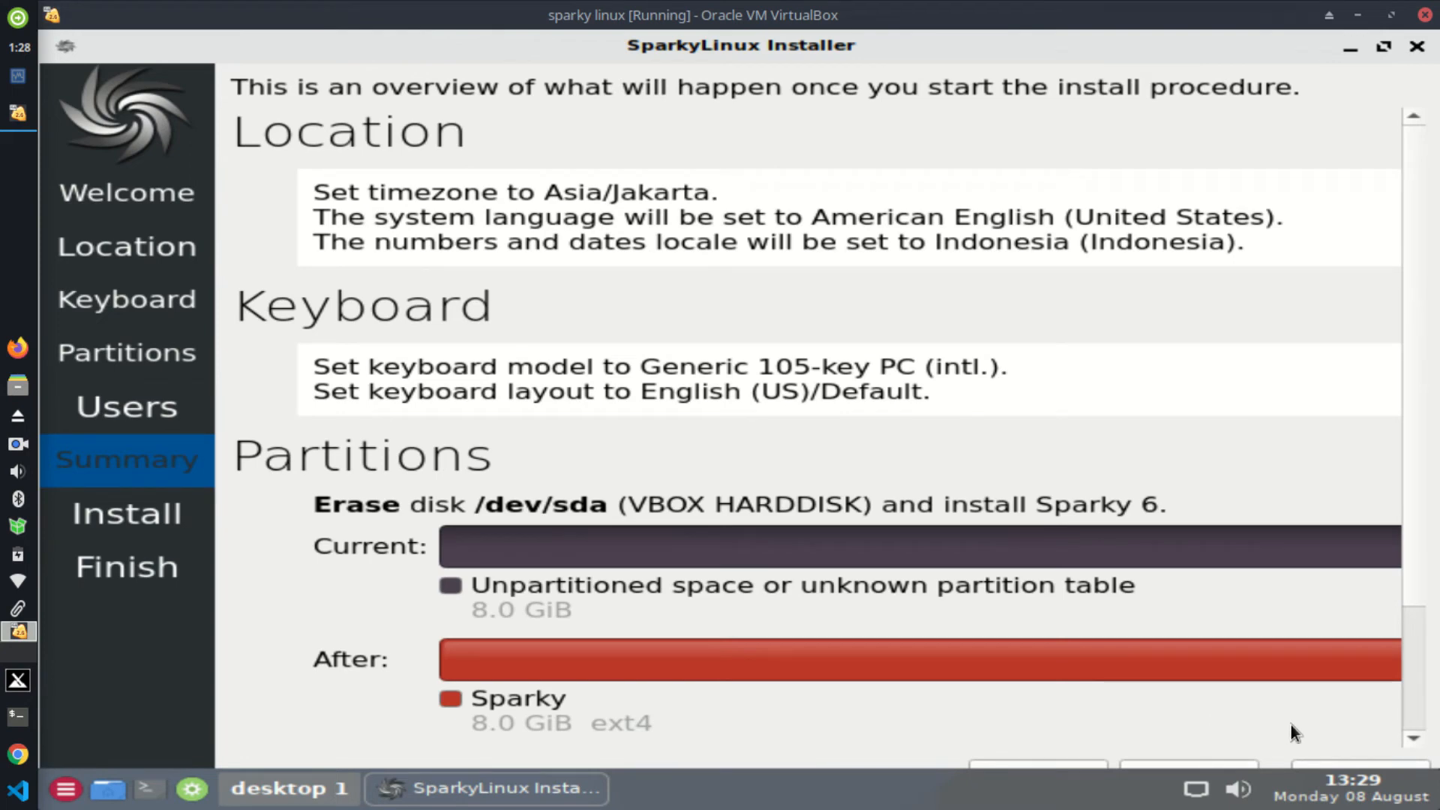
Step: Review the /dev/sda install Summary, maximize the installer window, and start the SparkyLinux installation
scroll(1424, 600, "down", 3)
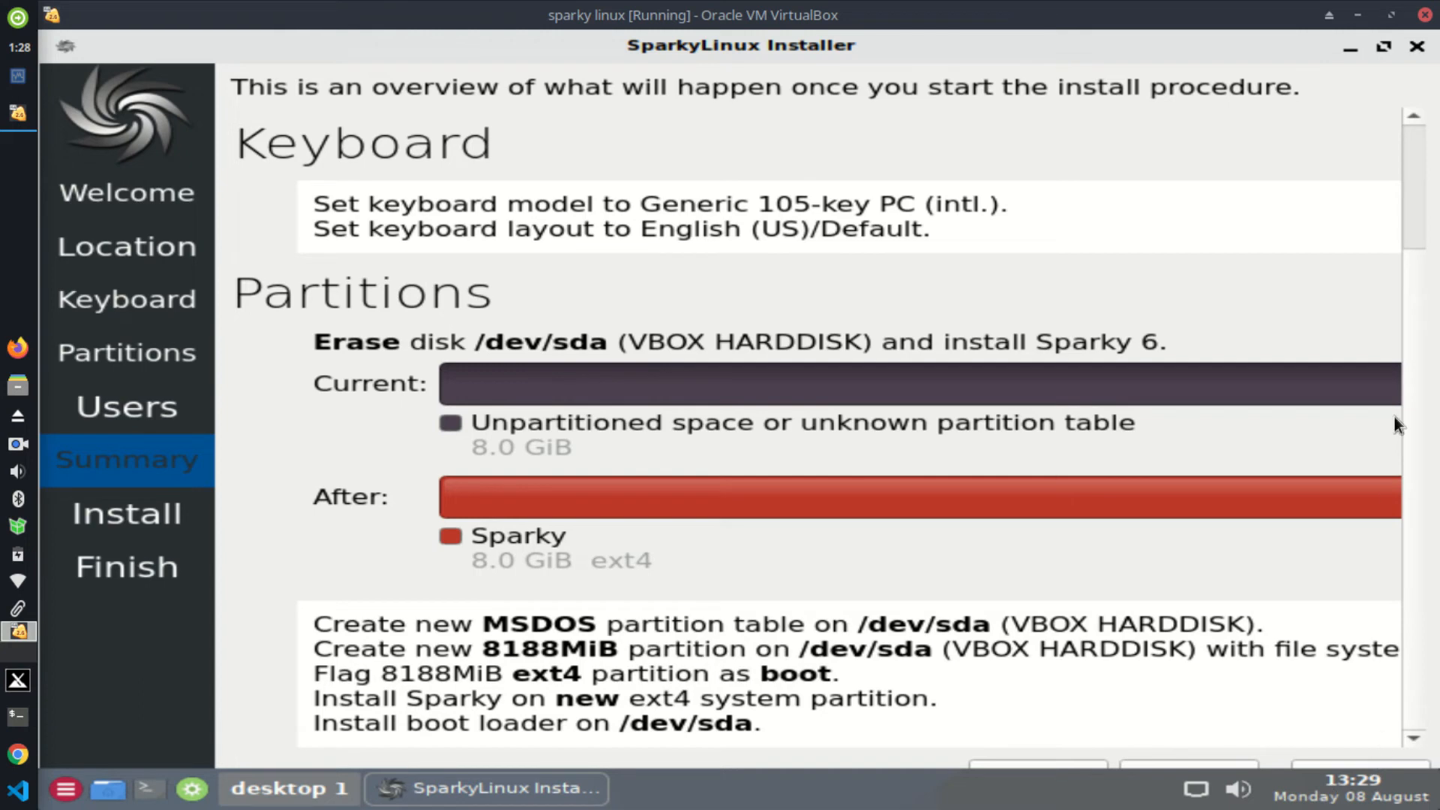
left_click(1383, 47)
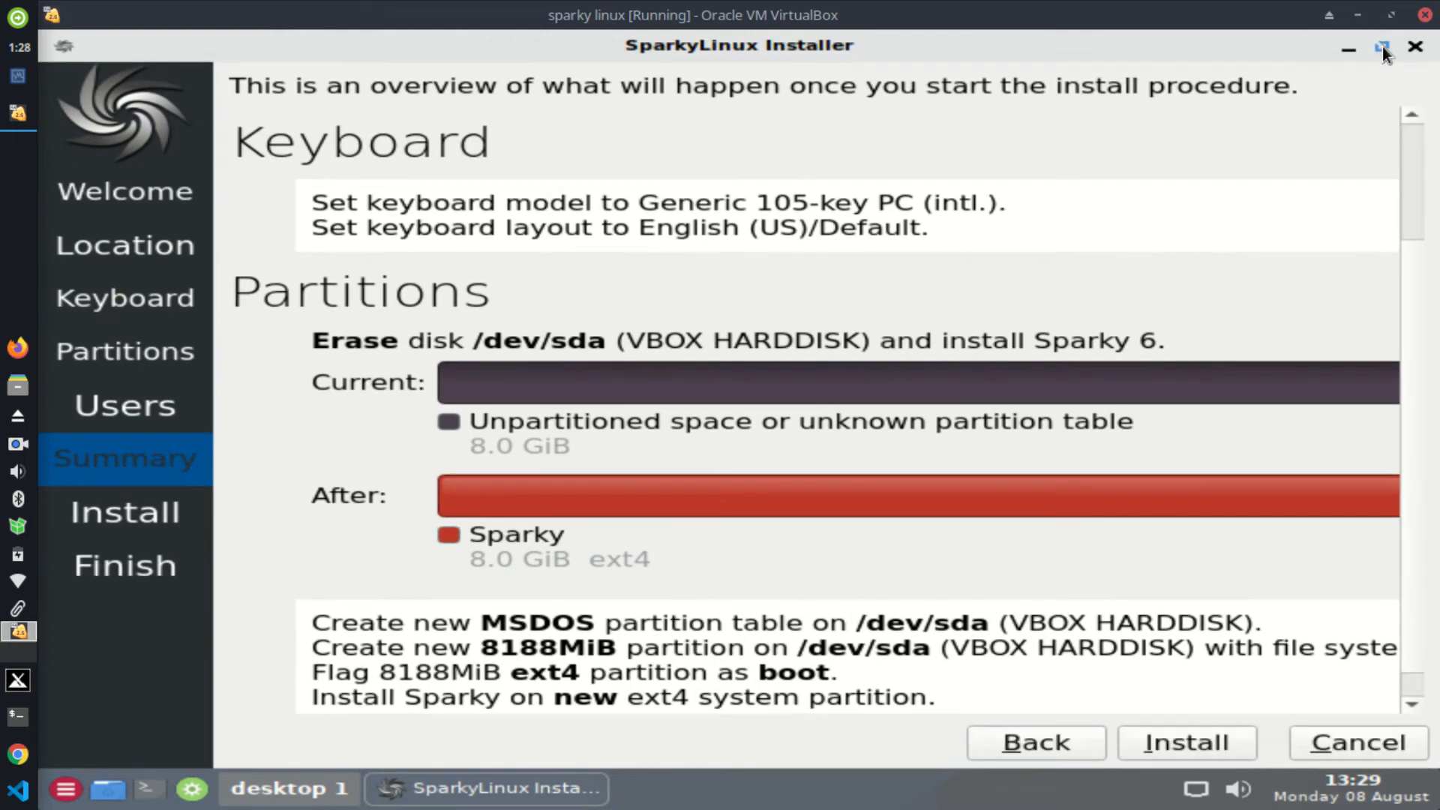
left_click(1161, 741)
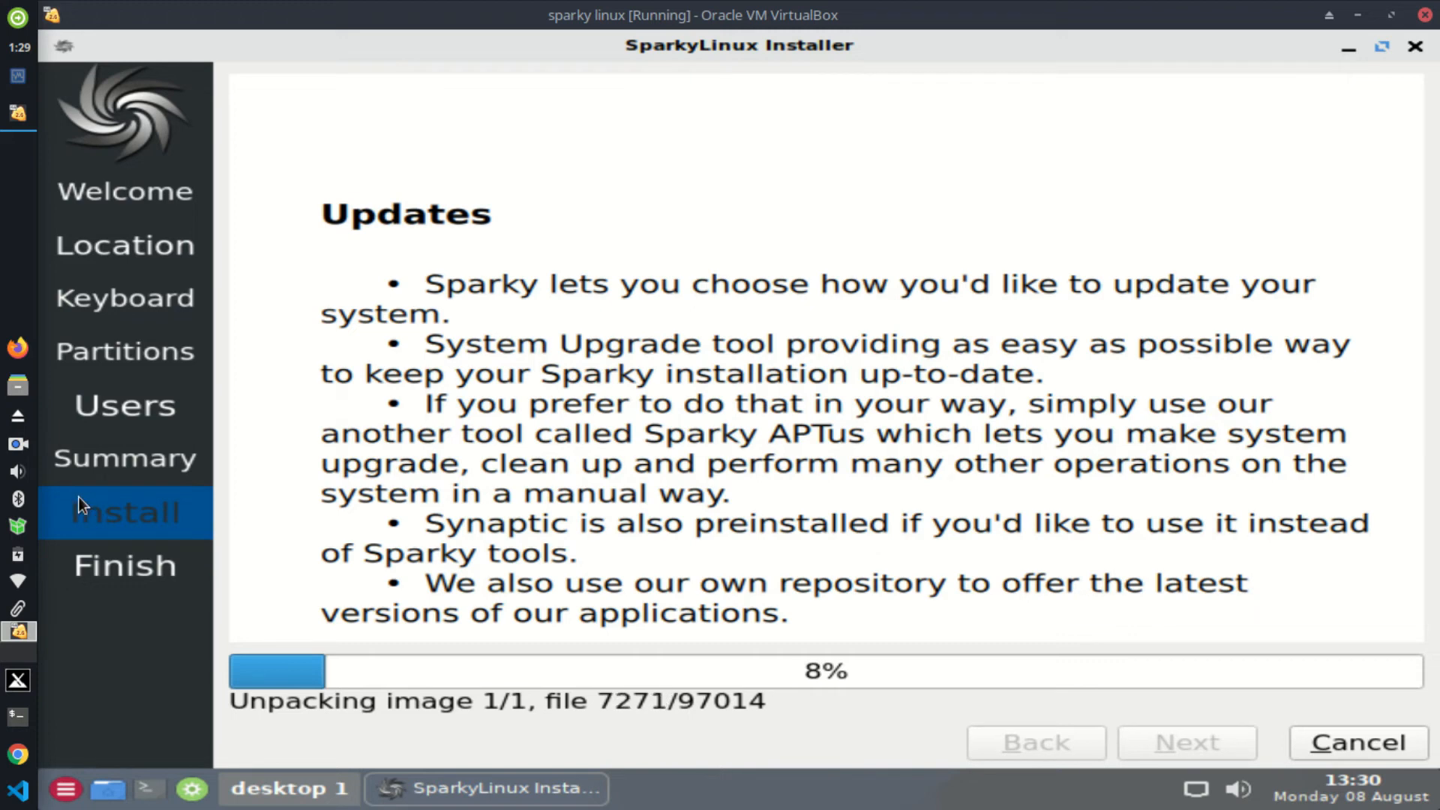
Step: Wait in the installer window while SparkyLinux files keep unpacking at 8%
left_click(18, 445)
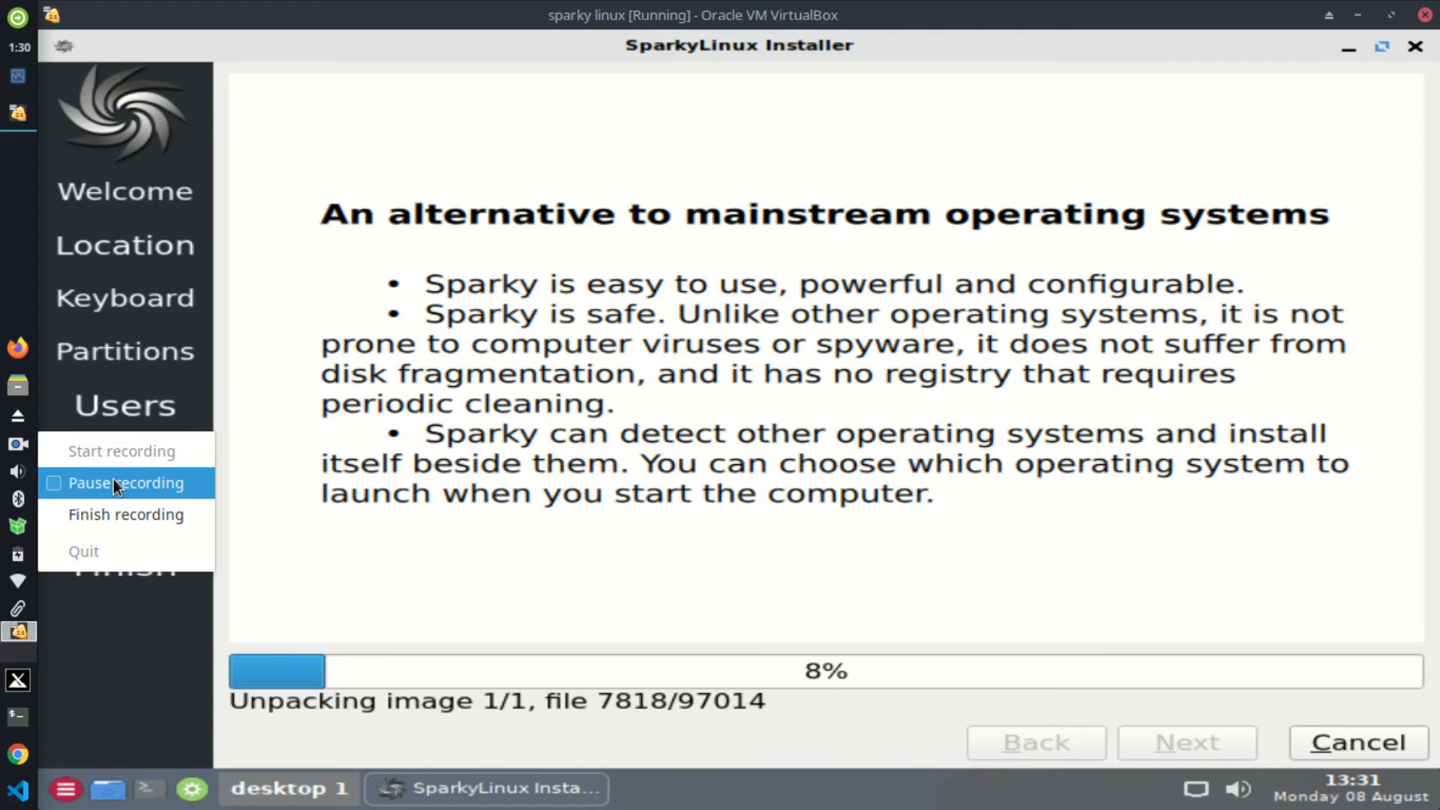
left_click(114, 479)
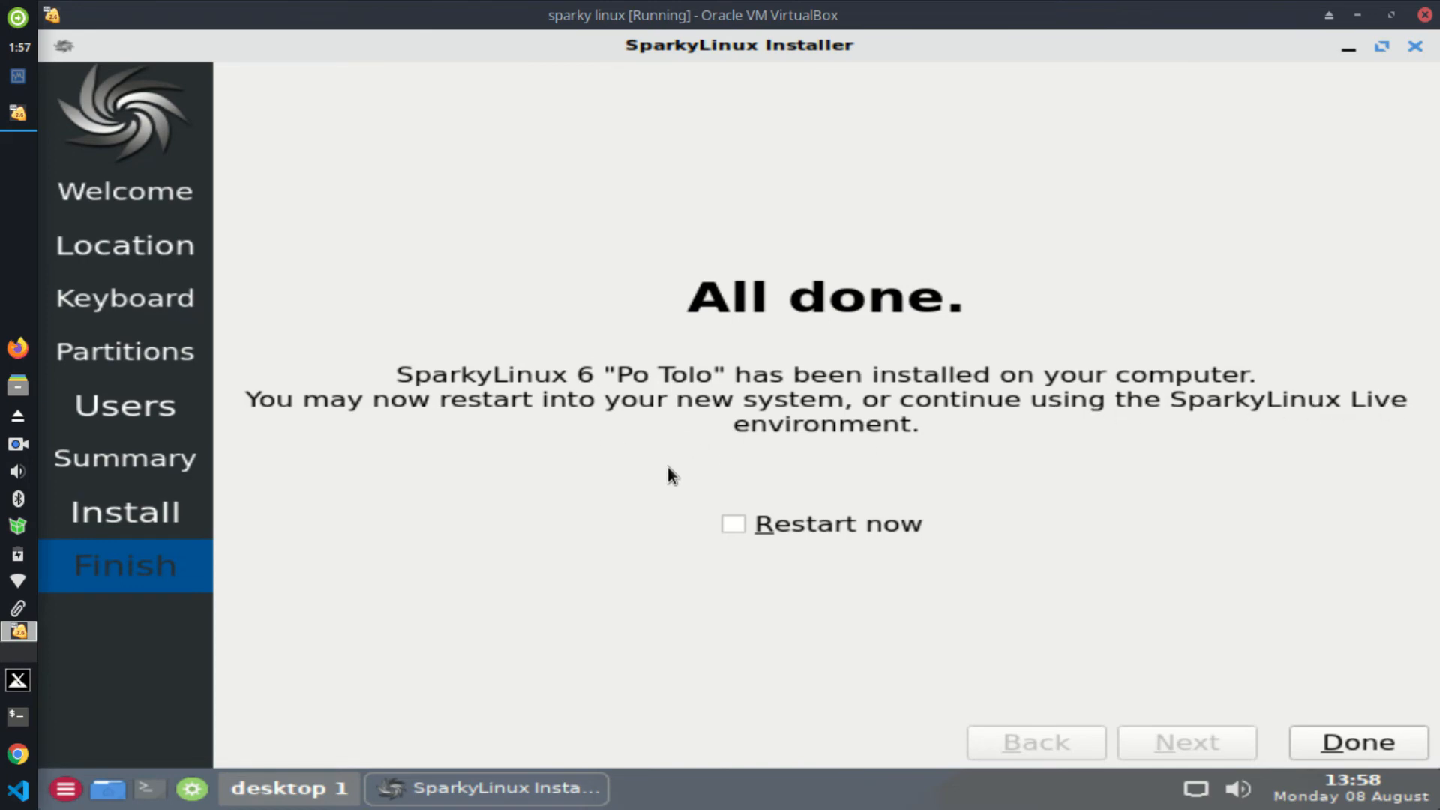
Step: Choose Restart now, finish the installer, and confirm the remove-live-medium prompt to reboot the VM
left_click(771, 520)
left_click(1332, 738)
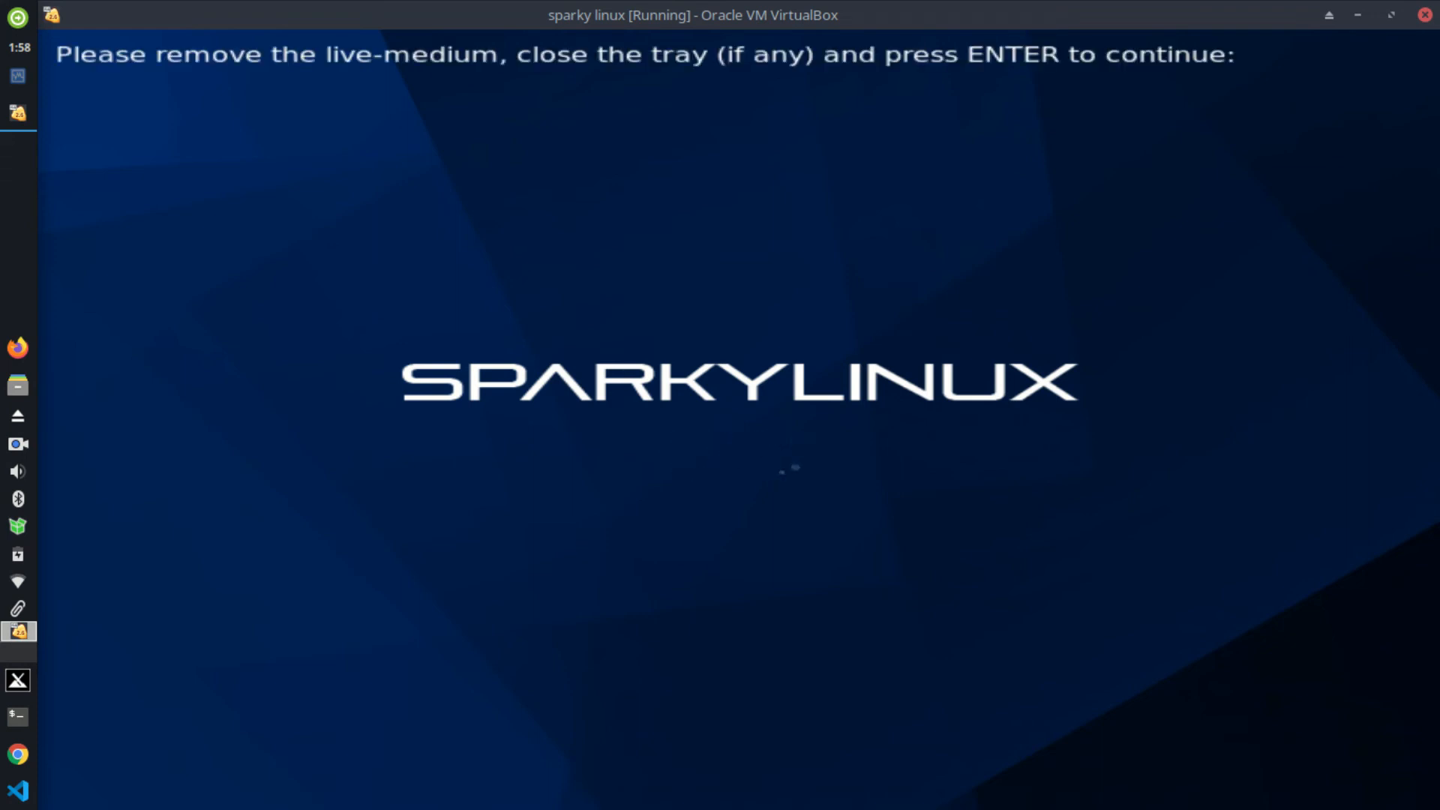
key("Return")
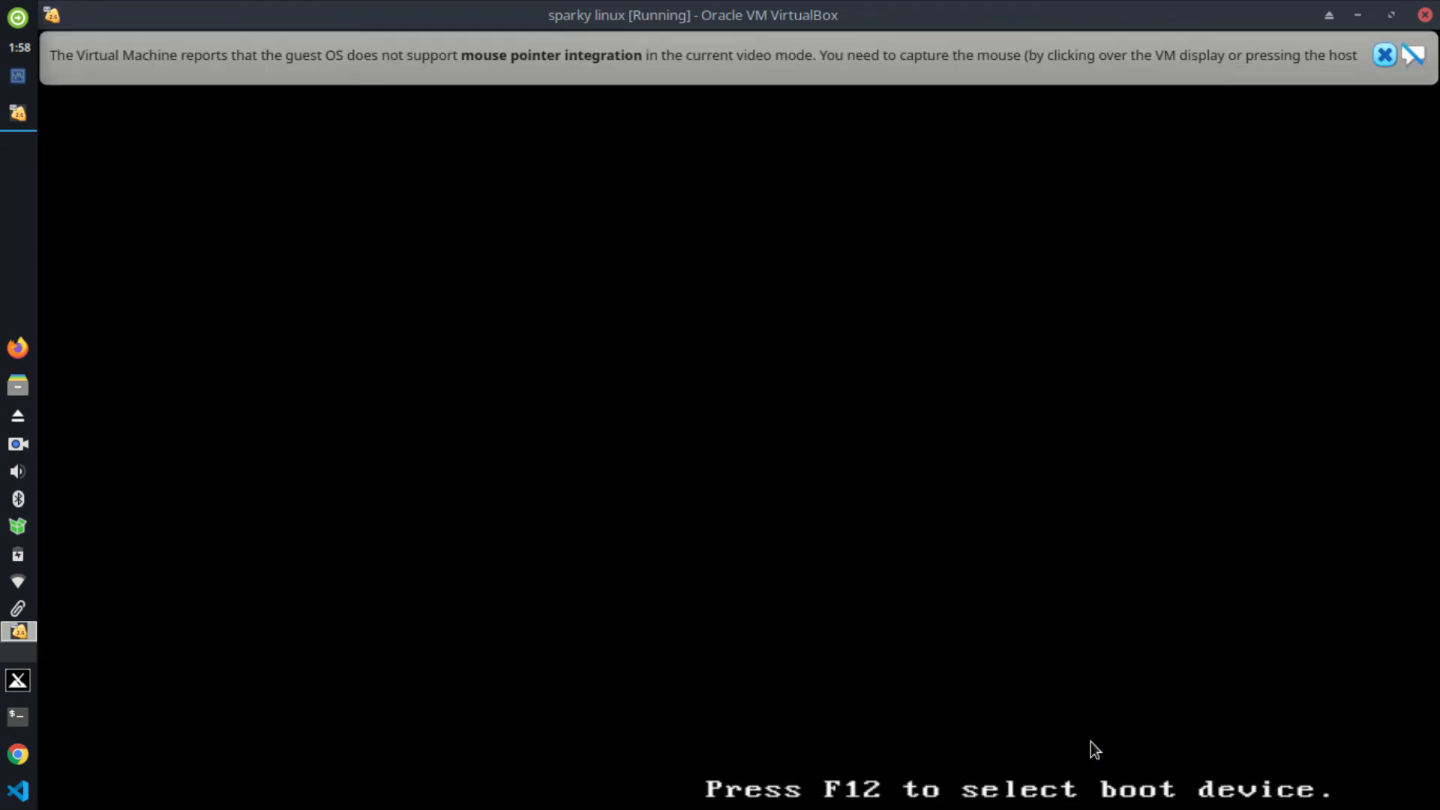